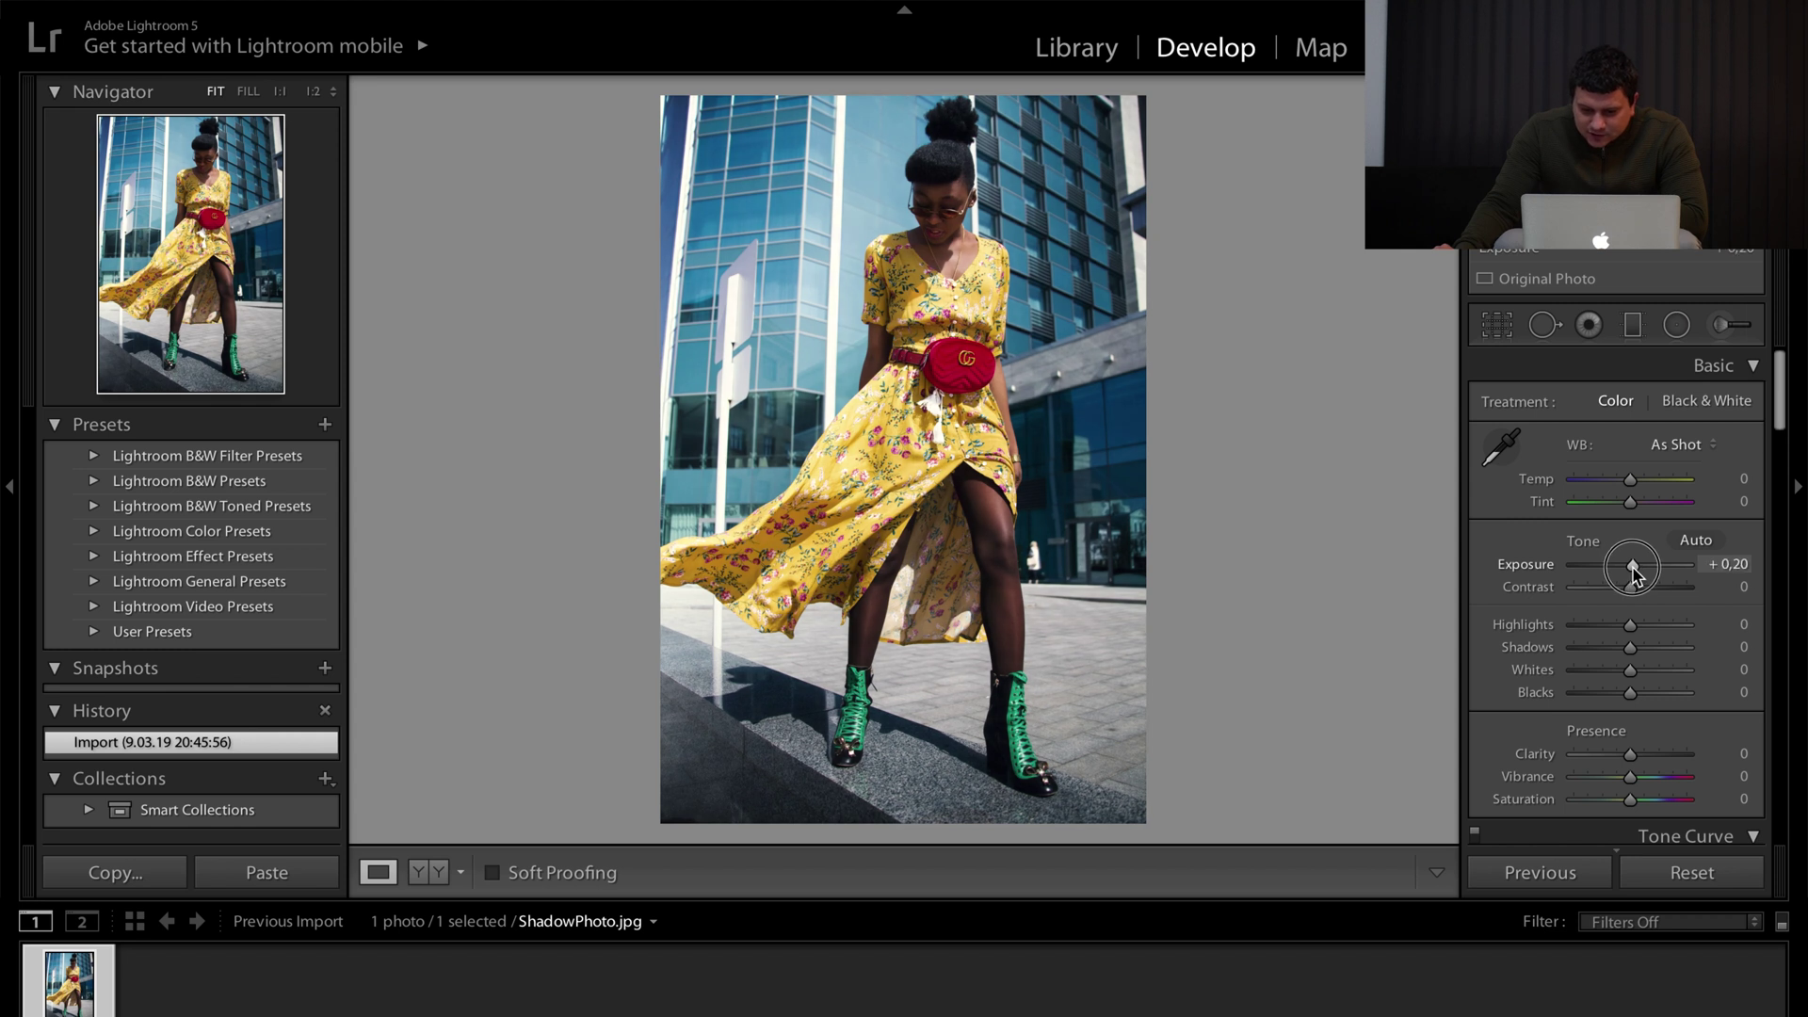
On ShadowPhoto.jpg set Exposure +0.20, Shadows +72, Whites +13, Blacks +11 and Contrast -9
{"action": "left_click_drag", "start_coordinate": [1632, 575], "coordinate": [1633, 576]}
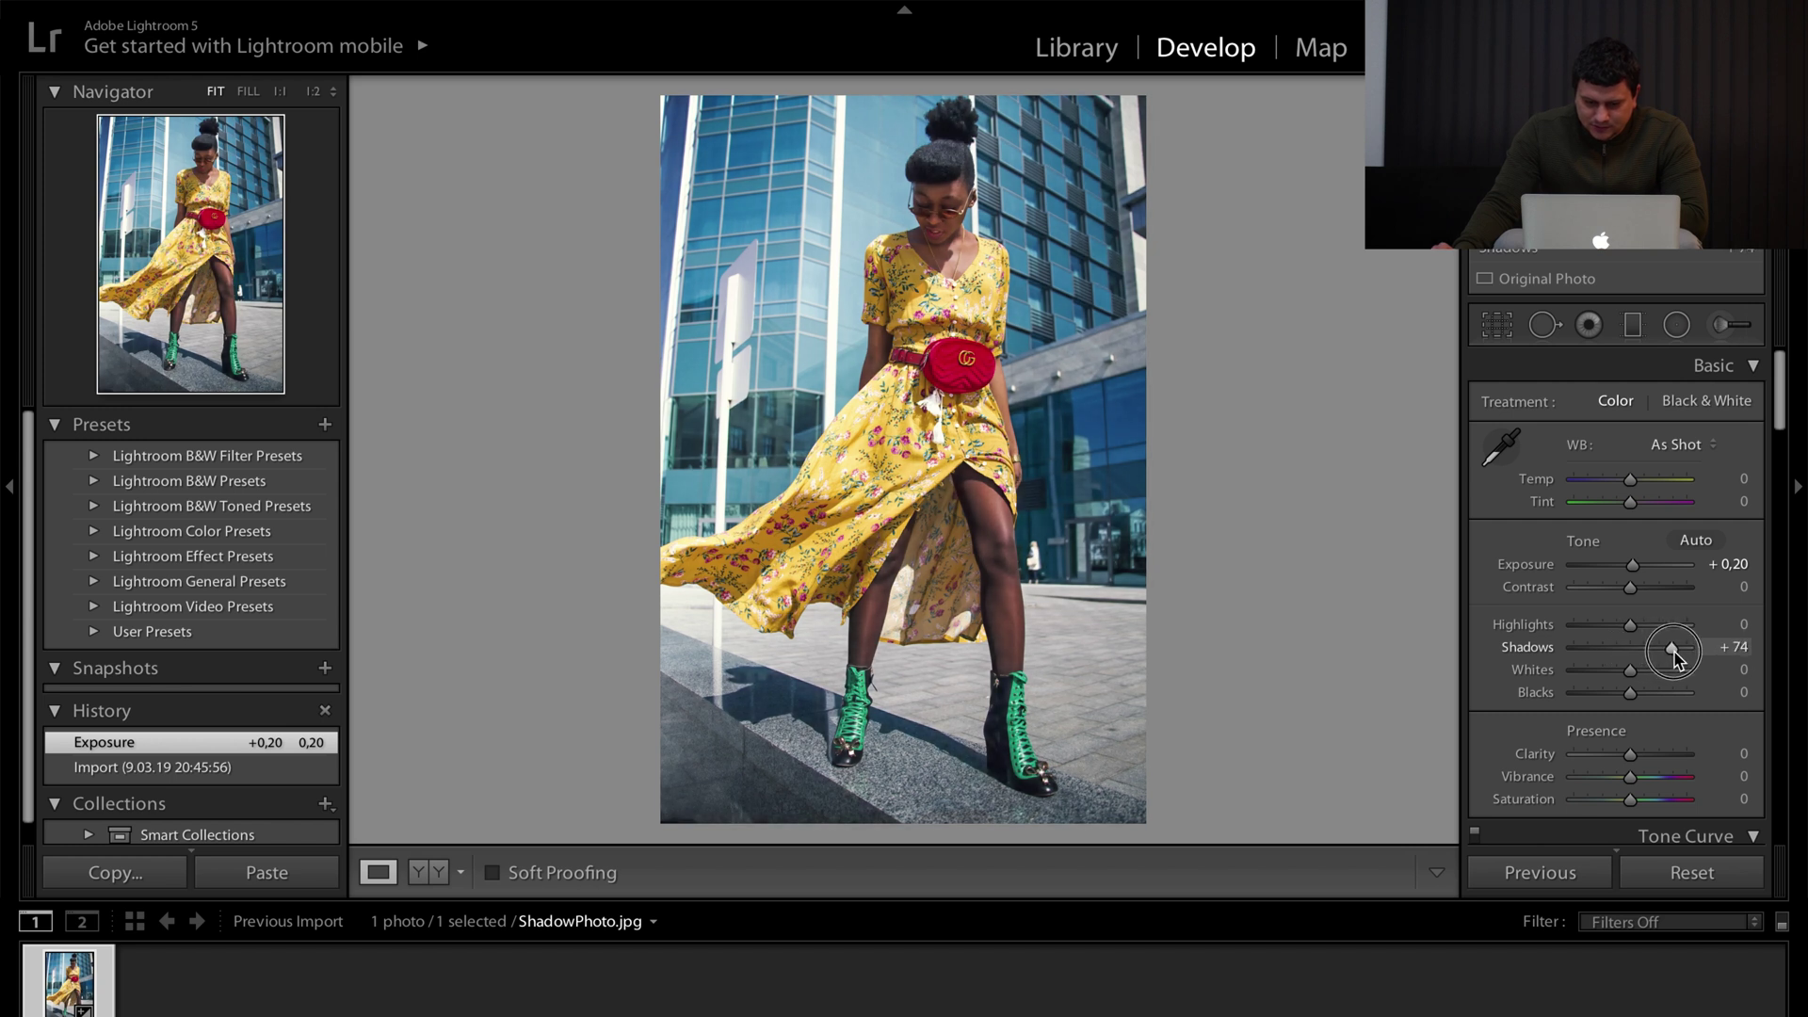
{"action": "left_click_drag", "start_coordinate": [1671, 649], "coordinate": [1638, 696]}
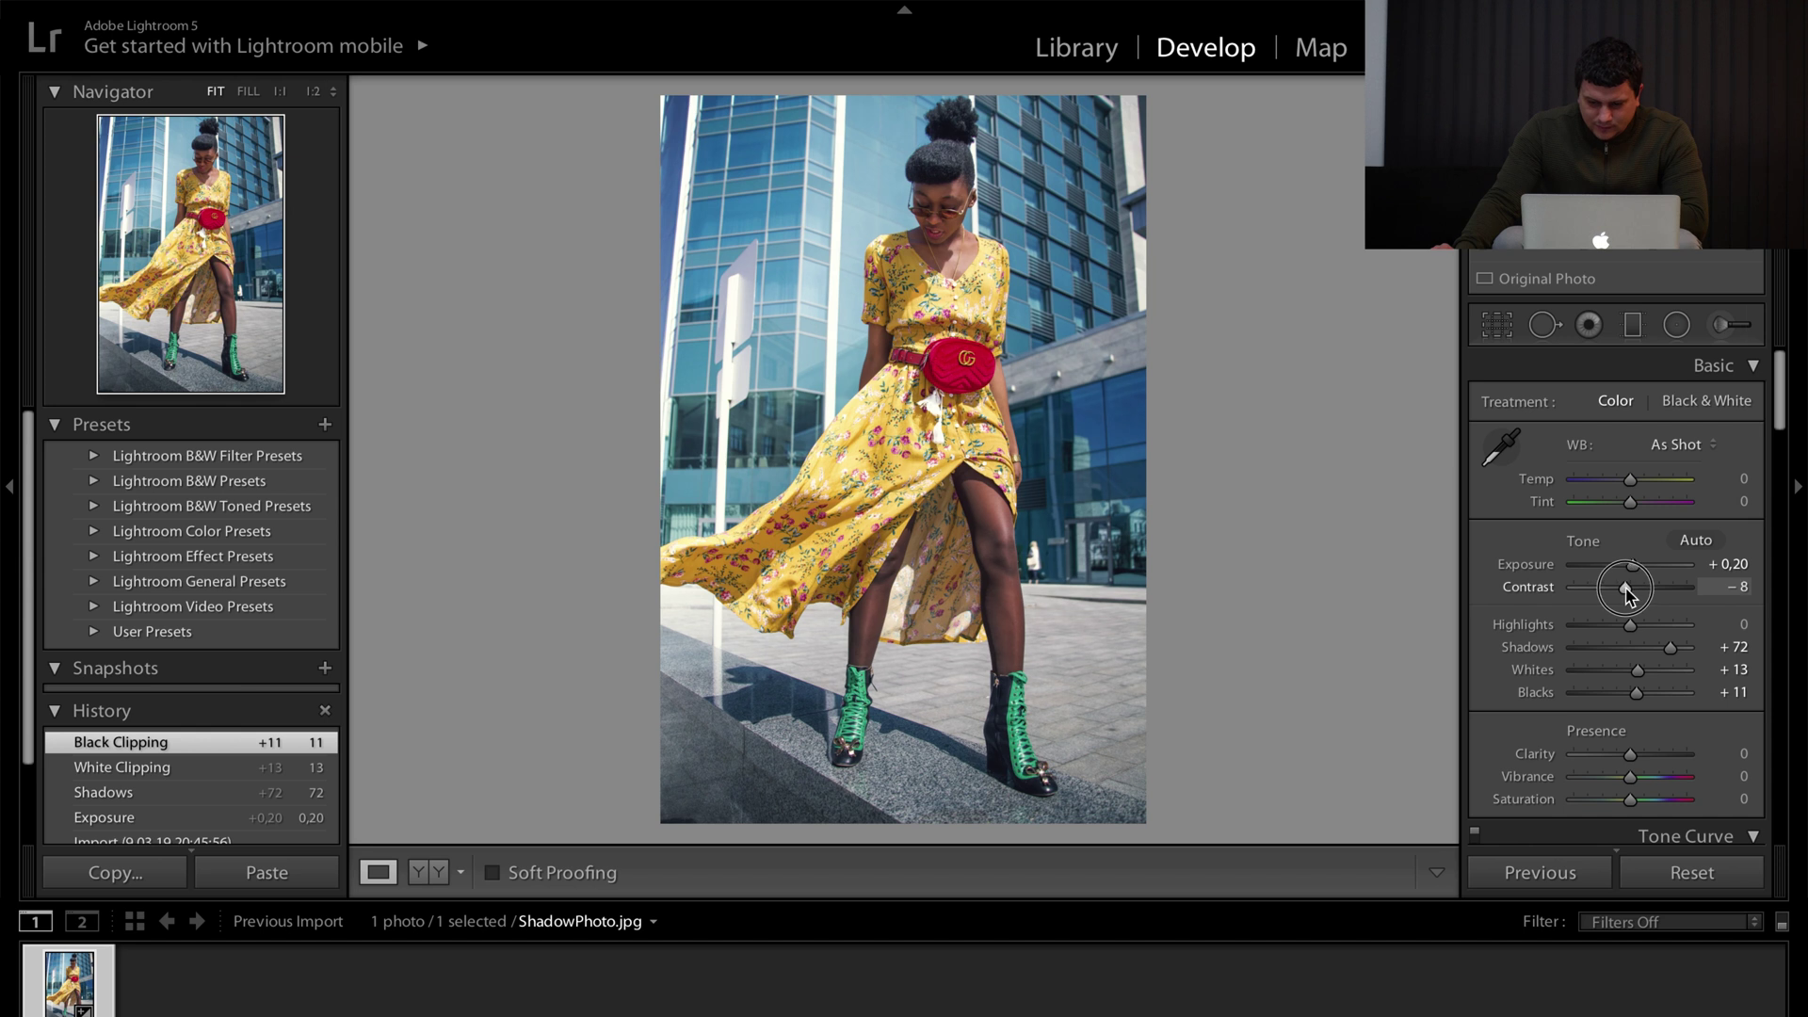
{"action": "left_click_drag", "start_coordinate": [1626, 591], "coordinate": [1626, 591]}
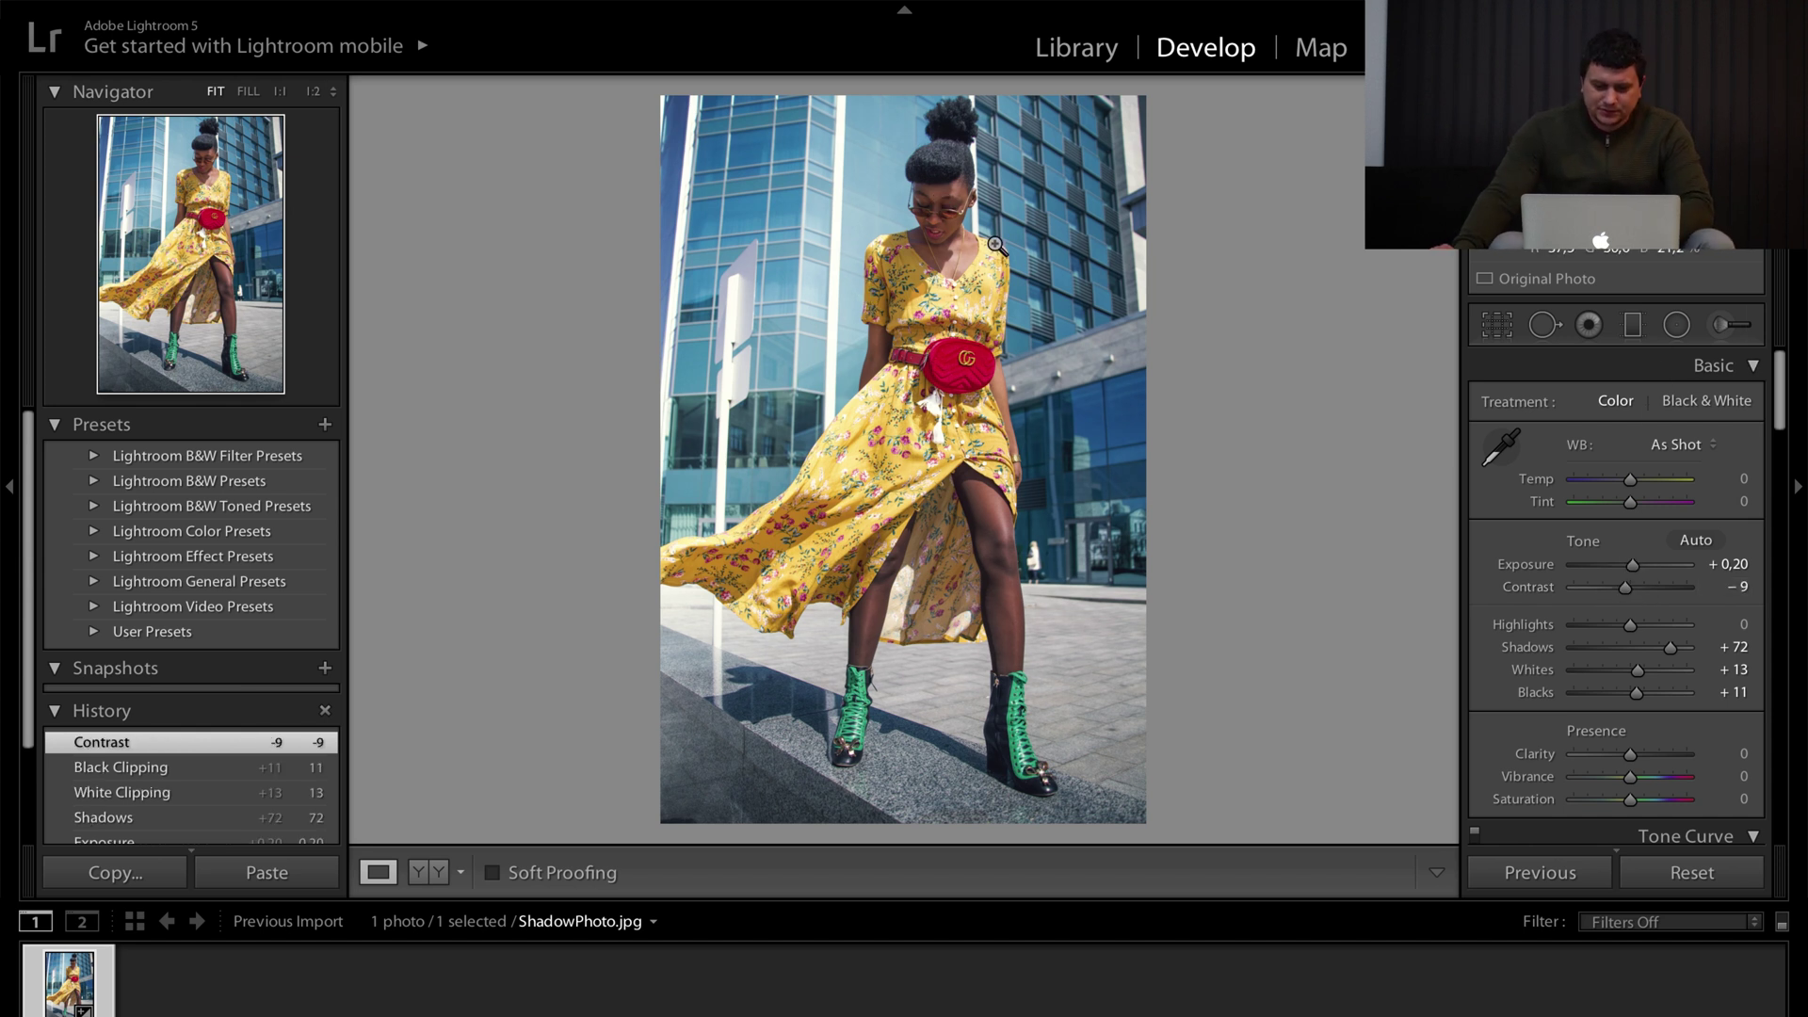
Zoom the view to 1:2 and centre it on the woman
{"action": "key", "text": "super+minus"}
{"action": "key", "text": "super+minus"}
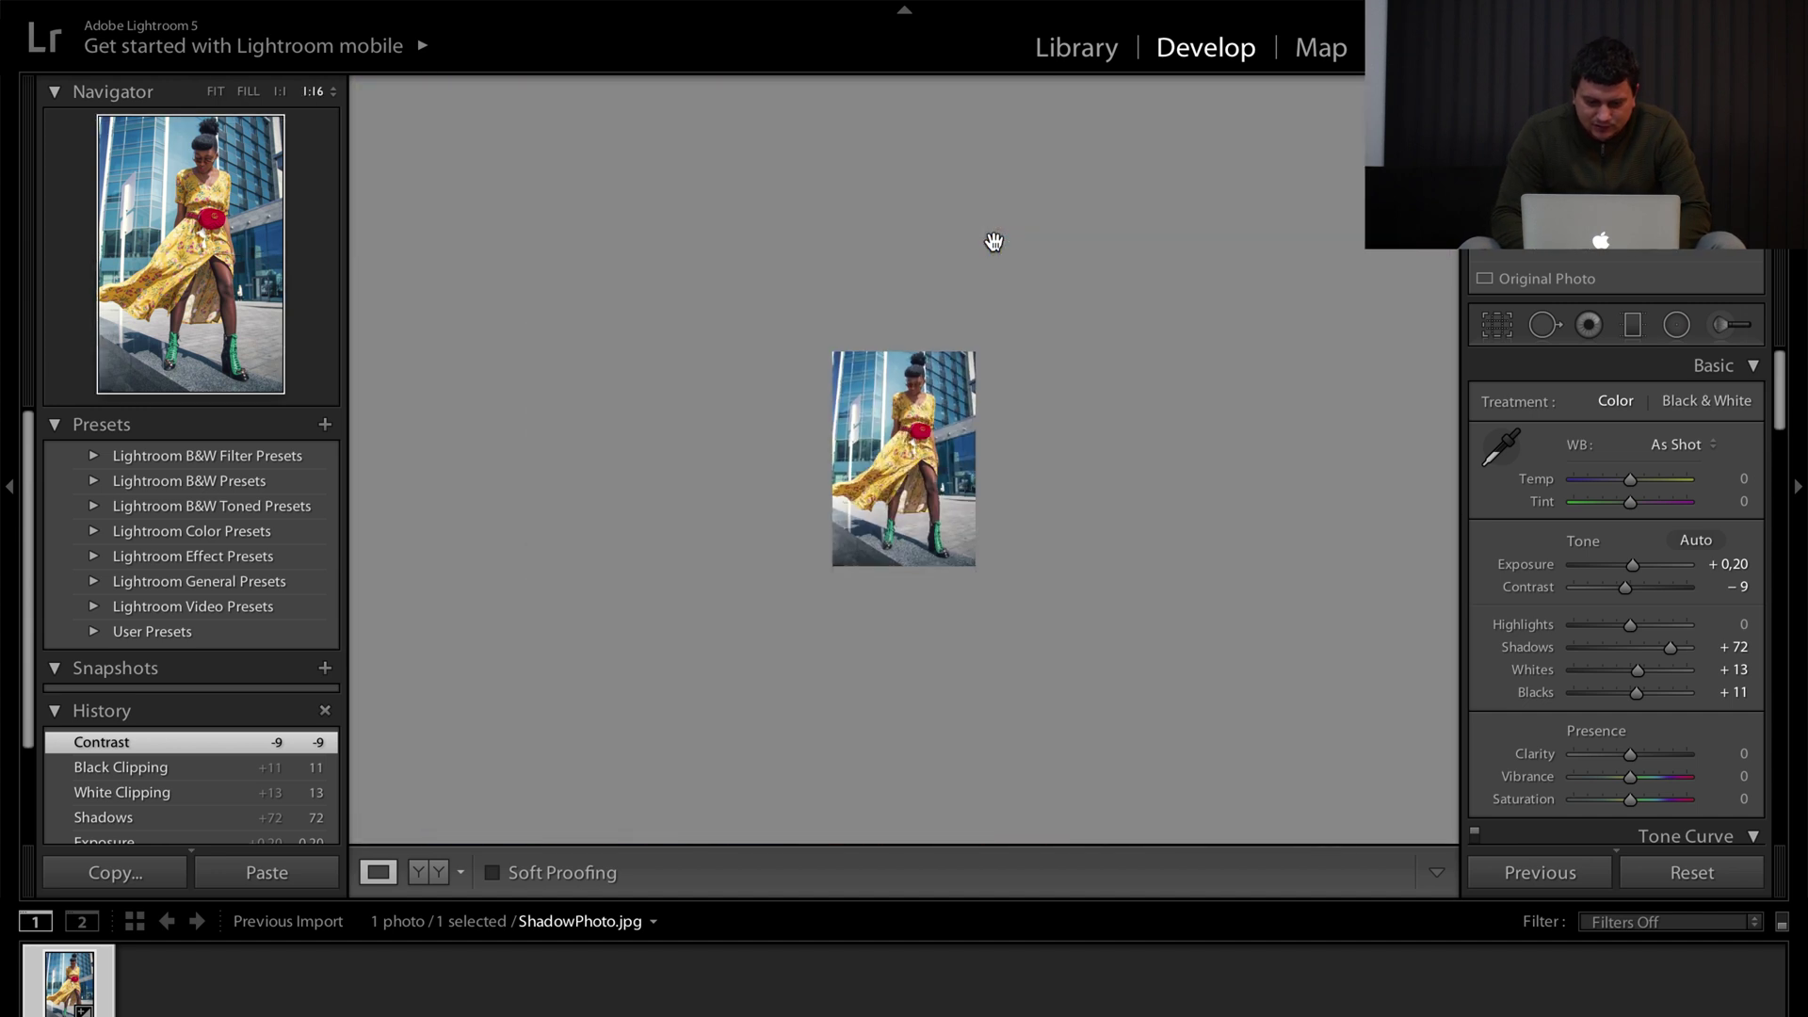
{"action": "left_click", "coordinate": [994, 242]}
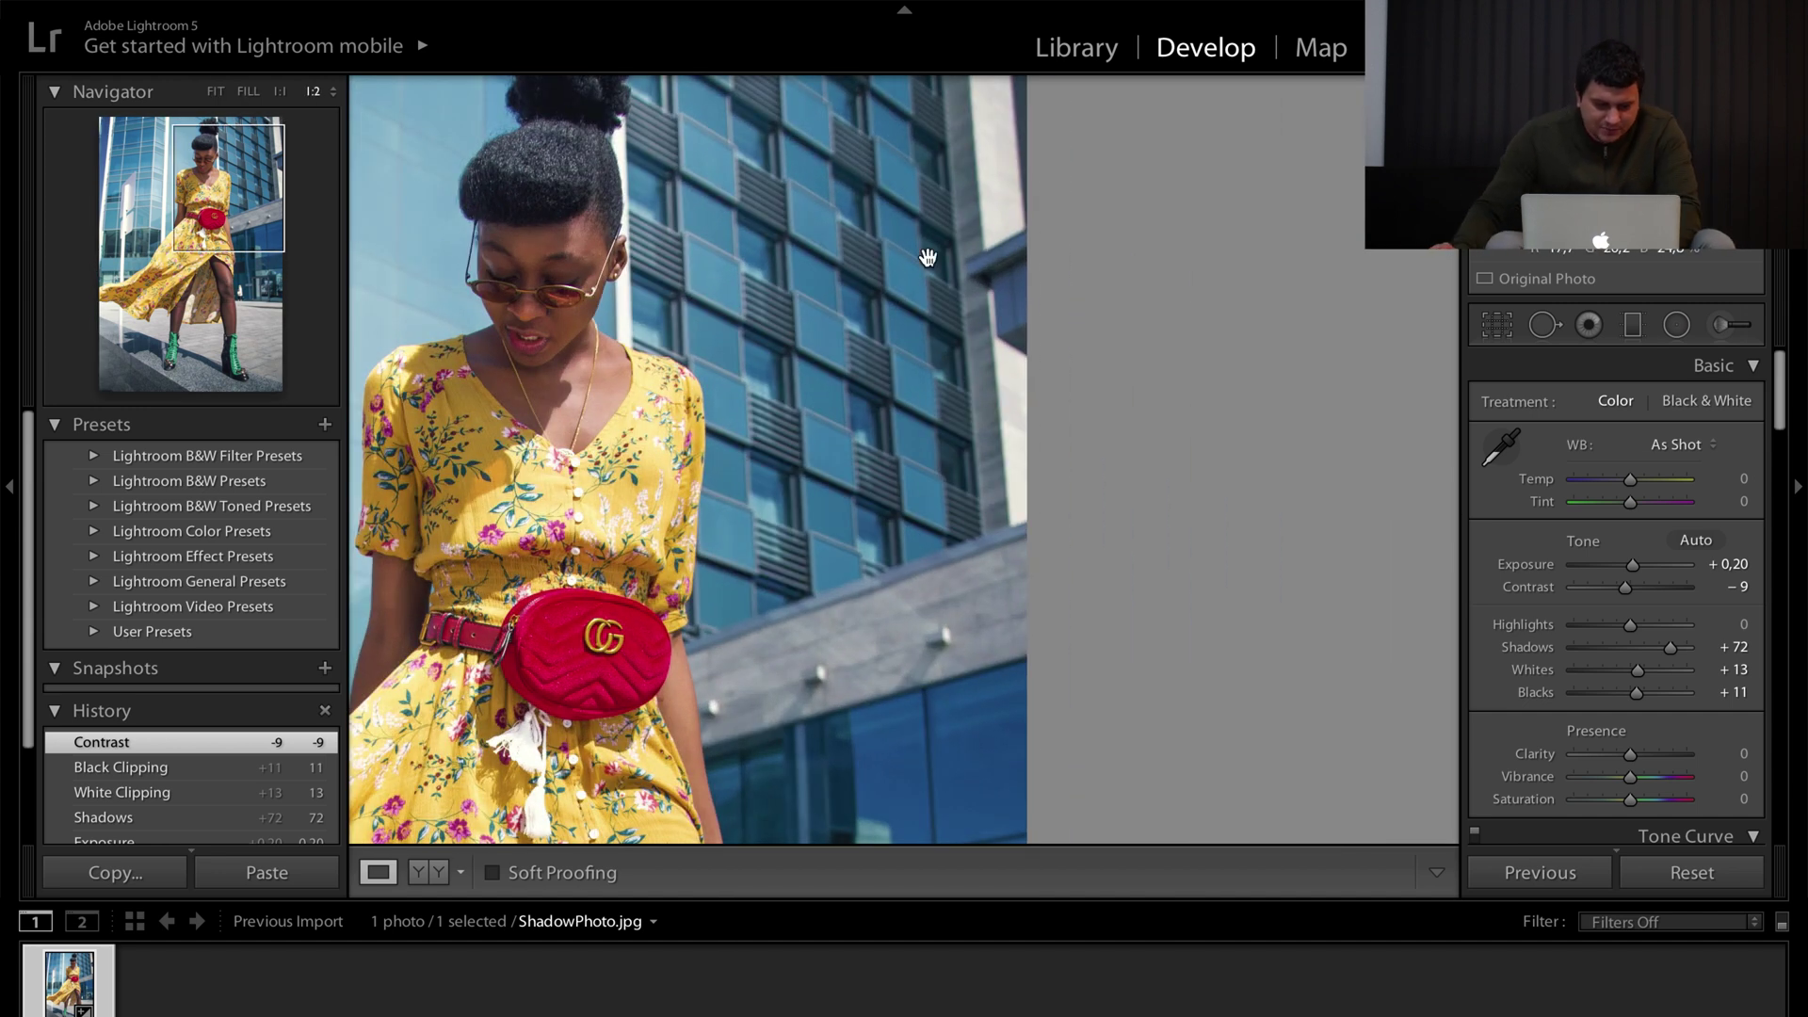
{"action": "left_click_drag", "start_coordinate": [927, 257], "coordinate": [881, 338]}
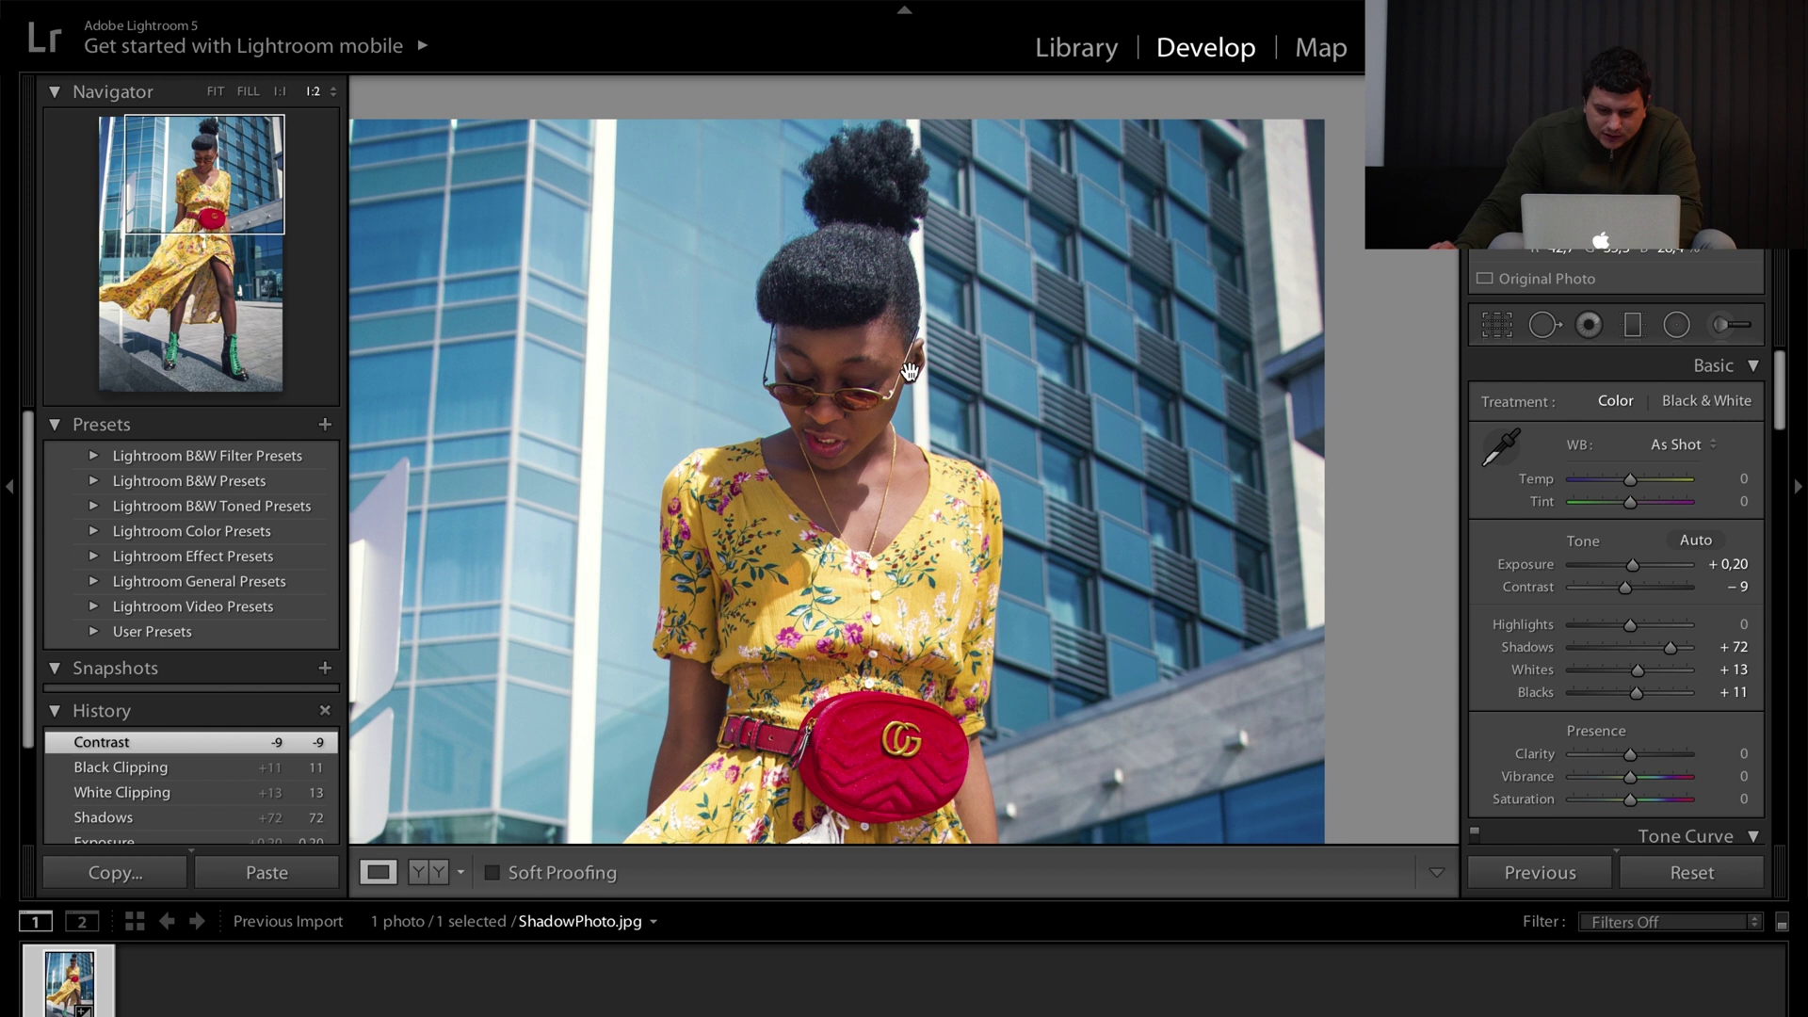
Paint Adjustment Brush brightening over her eyes, whole face and chest
{"action": "left_click", "coordinate": [1723, 326]}
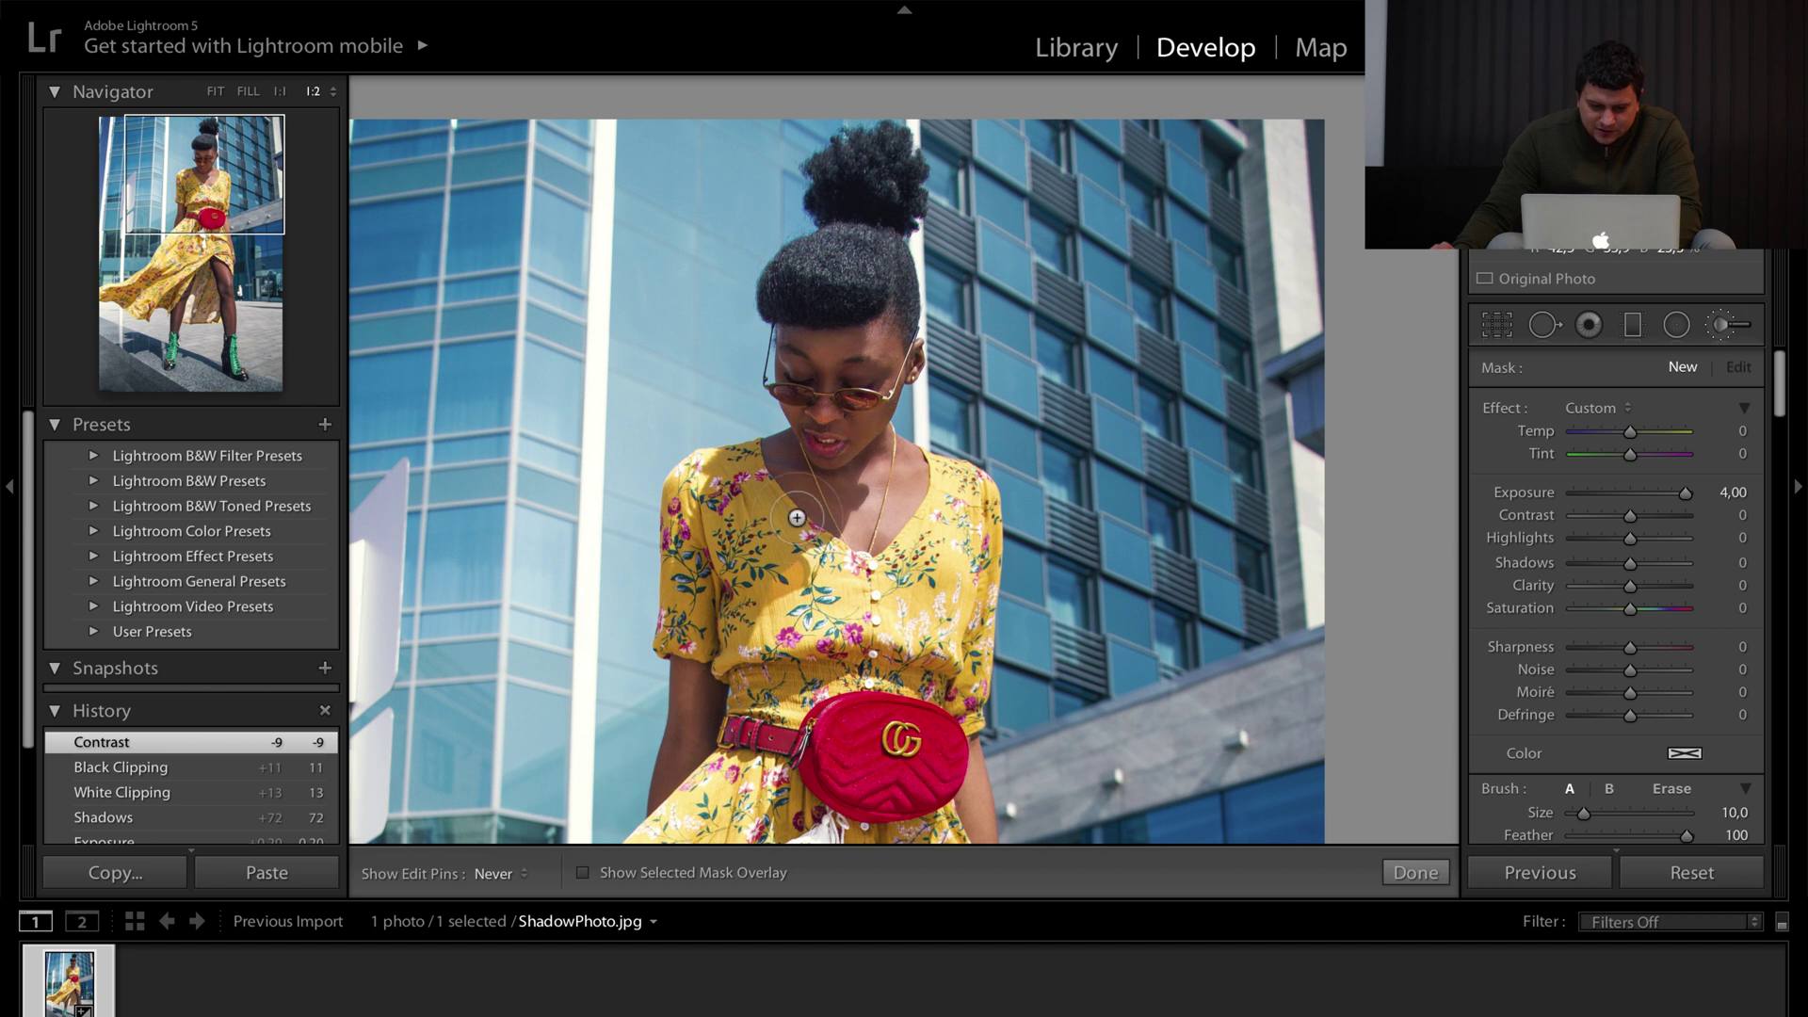
{"action": "left_click", "coordinate": [820, 384]}
{"action": "scroll", "coordinate": [820, 384], "scroll_direction": "up", "scroll_amount": 5}
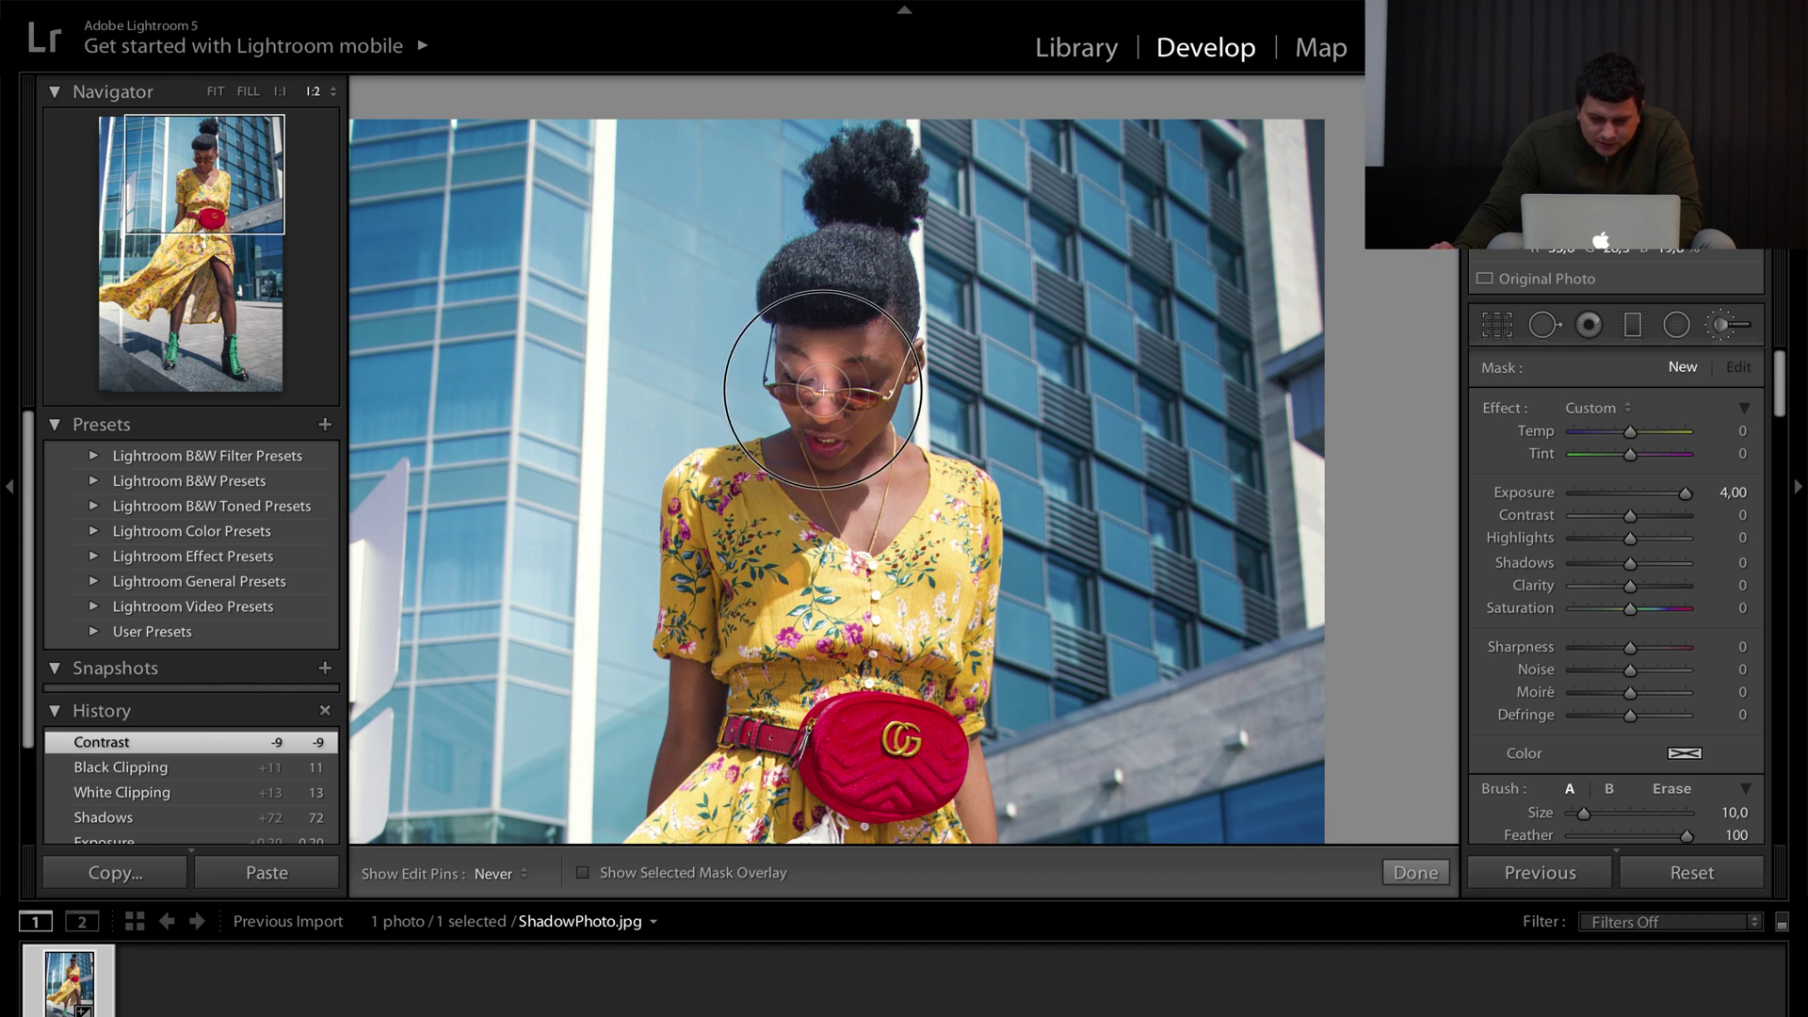
{"action": "mouse_move", "coordinate": [820, 384]}
{"action": "left_mouse_down"}
{"action": "mouse_move", "coordinate": [808, 301]}
{"action": "mouse_move", "coordinate": [796, 363]}
{"action": "mouse_move", "coordinate": [823, 419]}
{"action": "mouse_move", "coordinate": [854, 399]}
{"action": "left_mouse_up"}
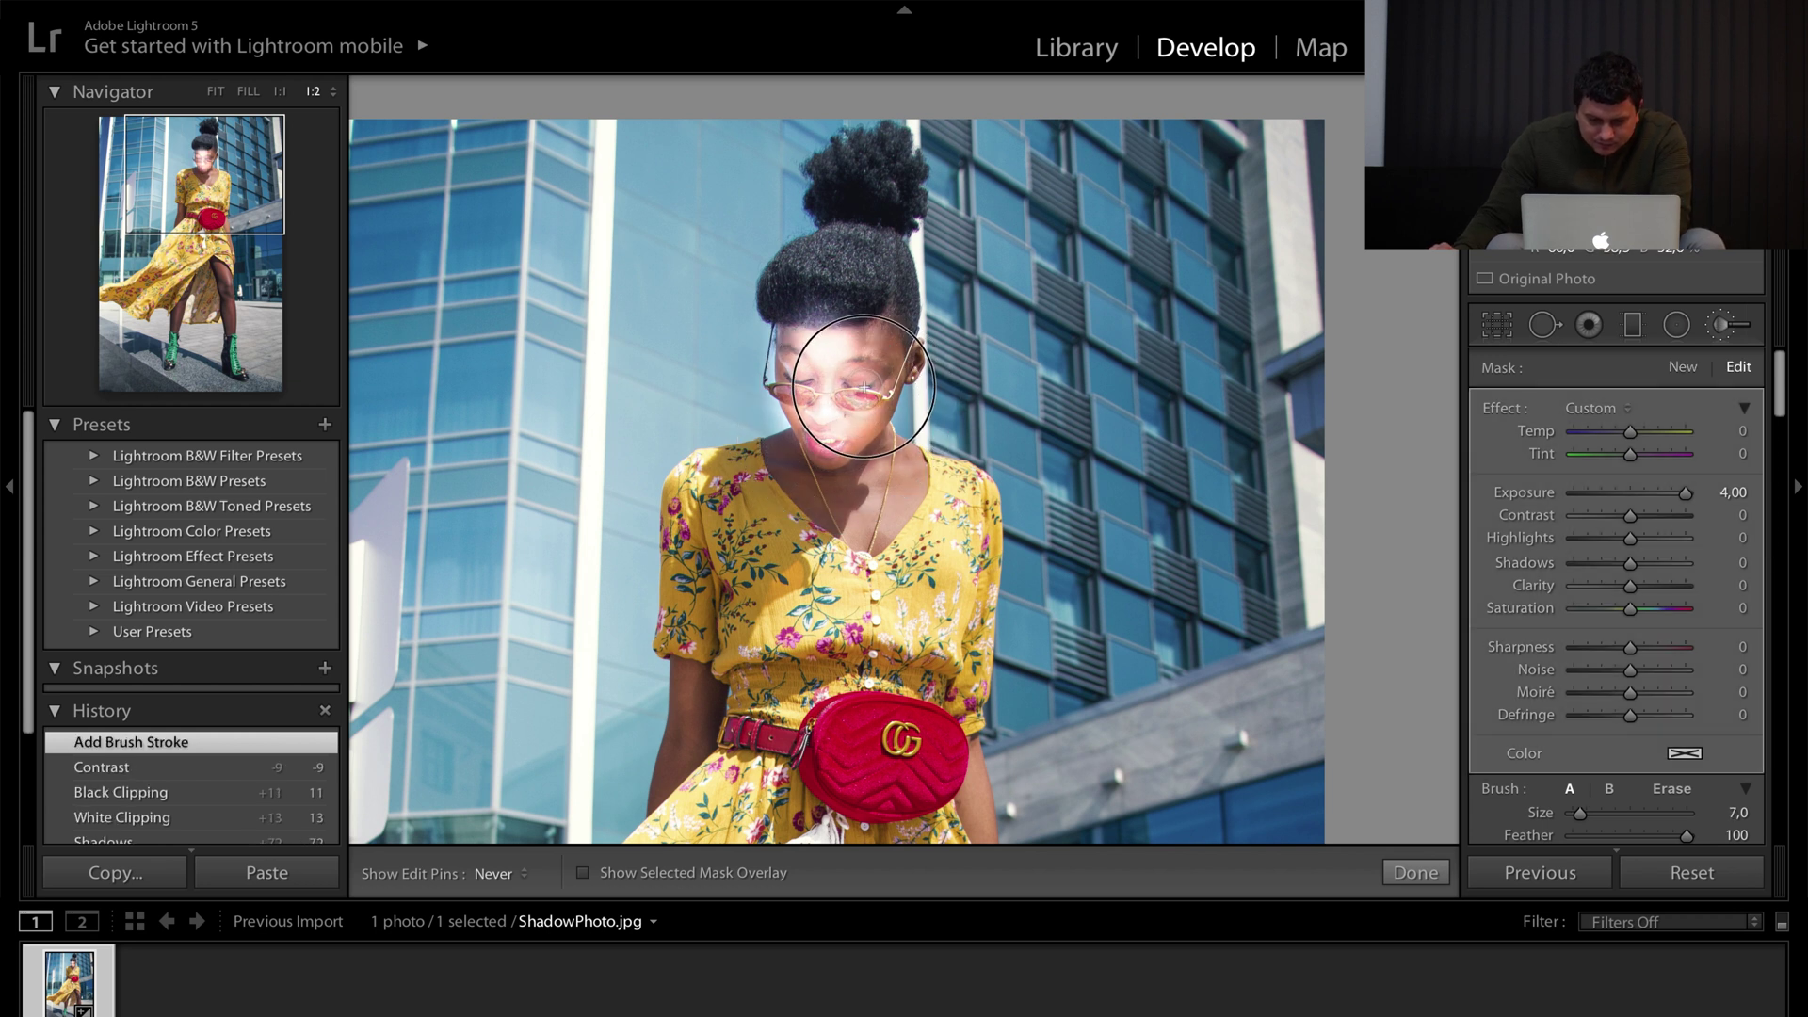
{"action": "mouse_move", "coordinate": [871, 380]}
{"action": "left_mouse_down"}
{"action": "mouse_move", "coordinate": [784, 301]}
{"action": "mouse_move", "coordinate": [862, 304]}
{"action": "mouse_move", "coordinate": [777, 300]}
{"action": "left_mouse_up"}
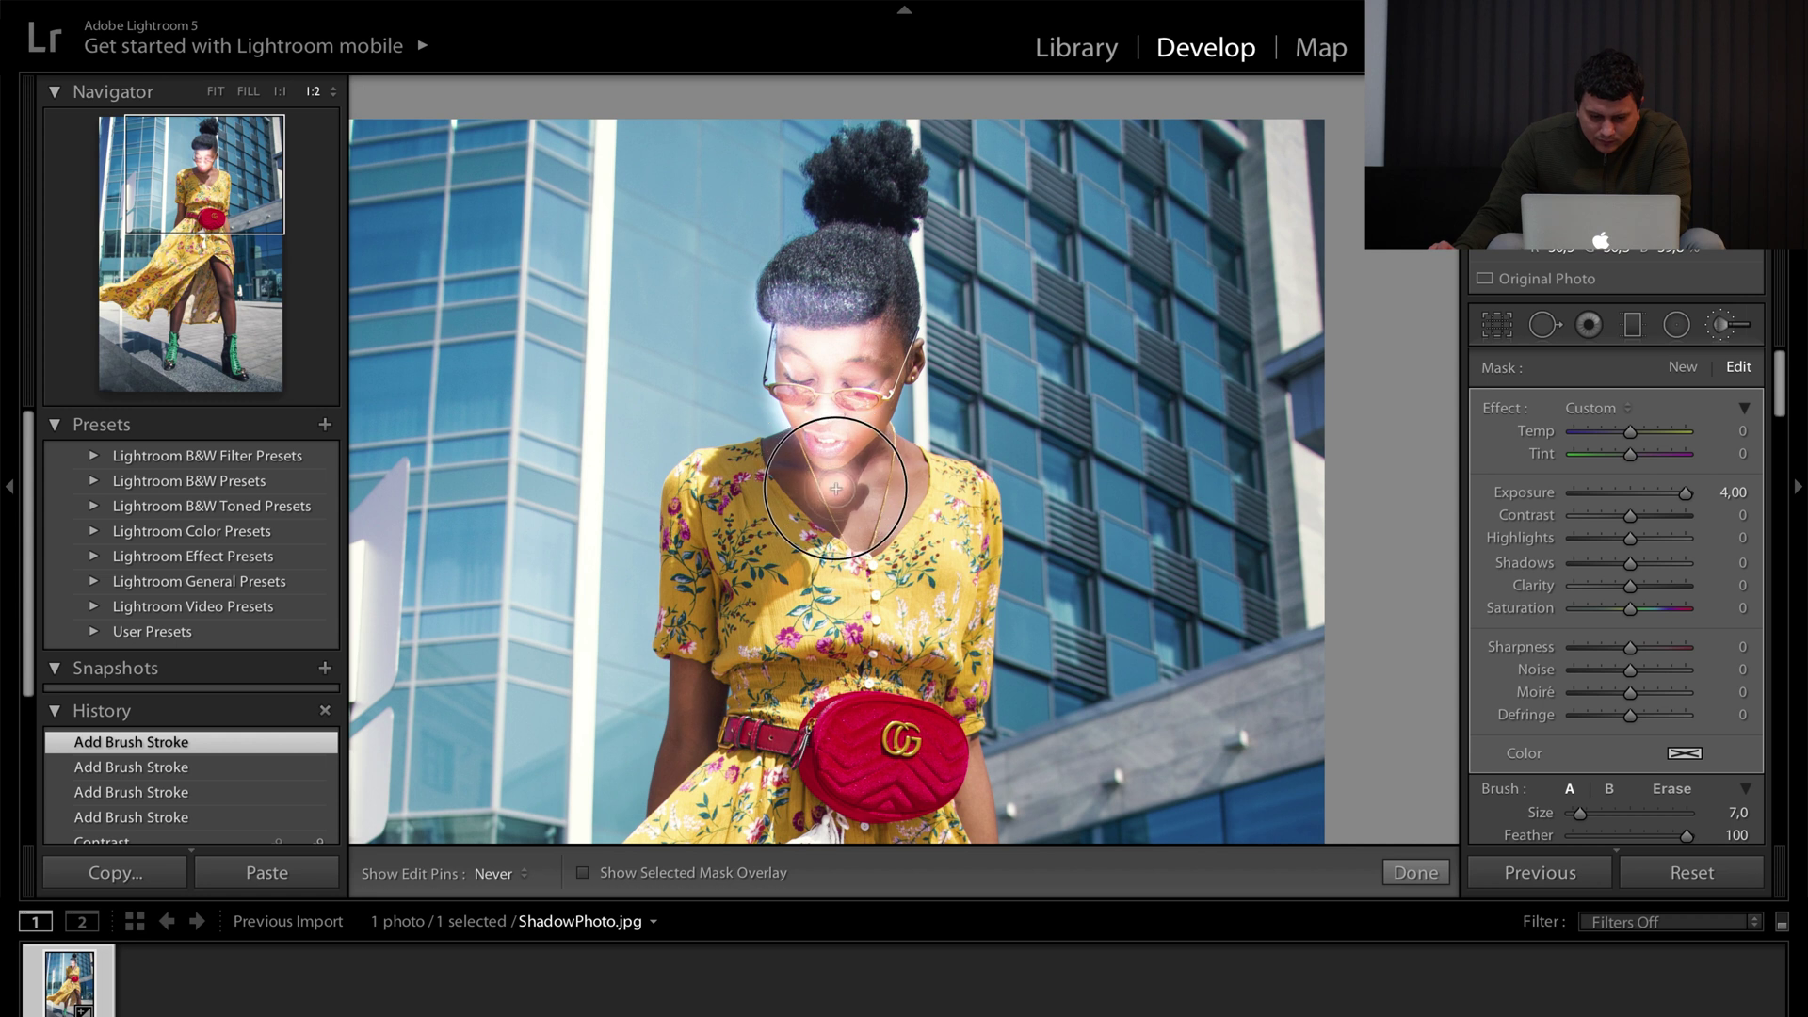
{"action": "mouse_move", "coordinate": [807, 534]}
{"action": "left_mouse_down"}
{"action": "mouse_move", "coordinate": [769, 506]}
{"action": "mouse_move", "coordinate": [709, 552]}
{"action": "mouse_move", "coordinate": [722, 485]}
{"action": "mouse_move", "coordinate": [792, 460]}
{"action": "mouse_move", "coordinate": [731, 466]}
{"action": "mouse_move", "coordinate": [785, 493]}
{"action": "mouse_move", "coordinate": [803, 488]}
{"action": "mouse_move", "coordinate": [787, 445]}
{"action": "mouse_move", "coordinate": [831, 485]}
{"action": "mouse_move", "coordinate": [846, 452]}
{"action": "mouse_move", "coordinate": [811, 520]}
{"action": "mouse_move", "coordinate": [766, 543]}
{"action": "mouse_move", "coordinate": [773, 496]}
{"action": "mouse_move", "coordinate": [750, 479]}
{"action": "mouse_move", "coordinate": [796, 464]}
{"action": "left_mouse_up"}
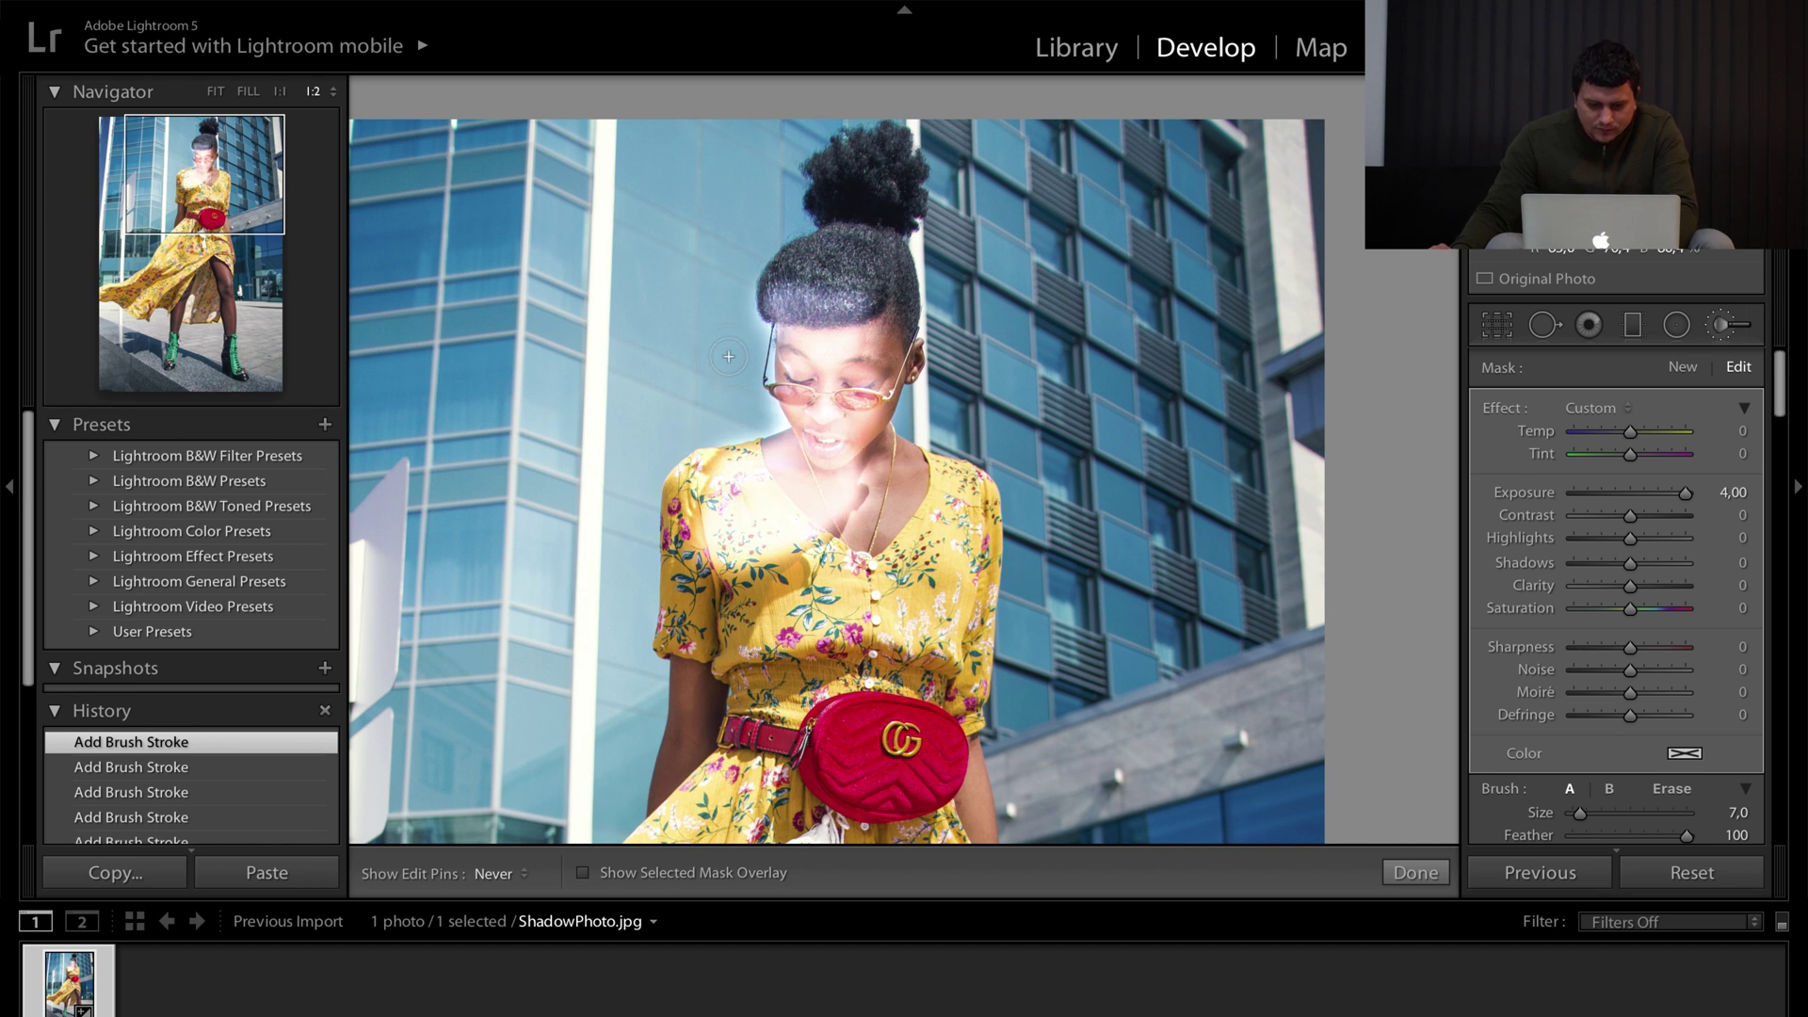
Erase the bright halo along the hair edge with the Alt eraser
{"action": "key", "text": "alt"}
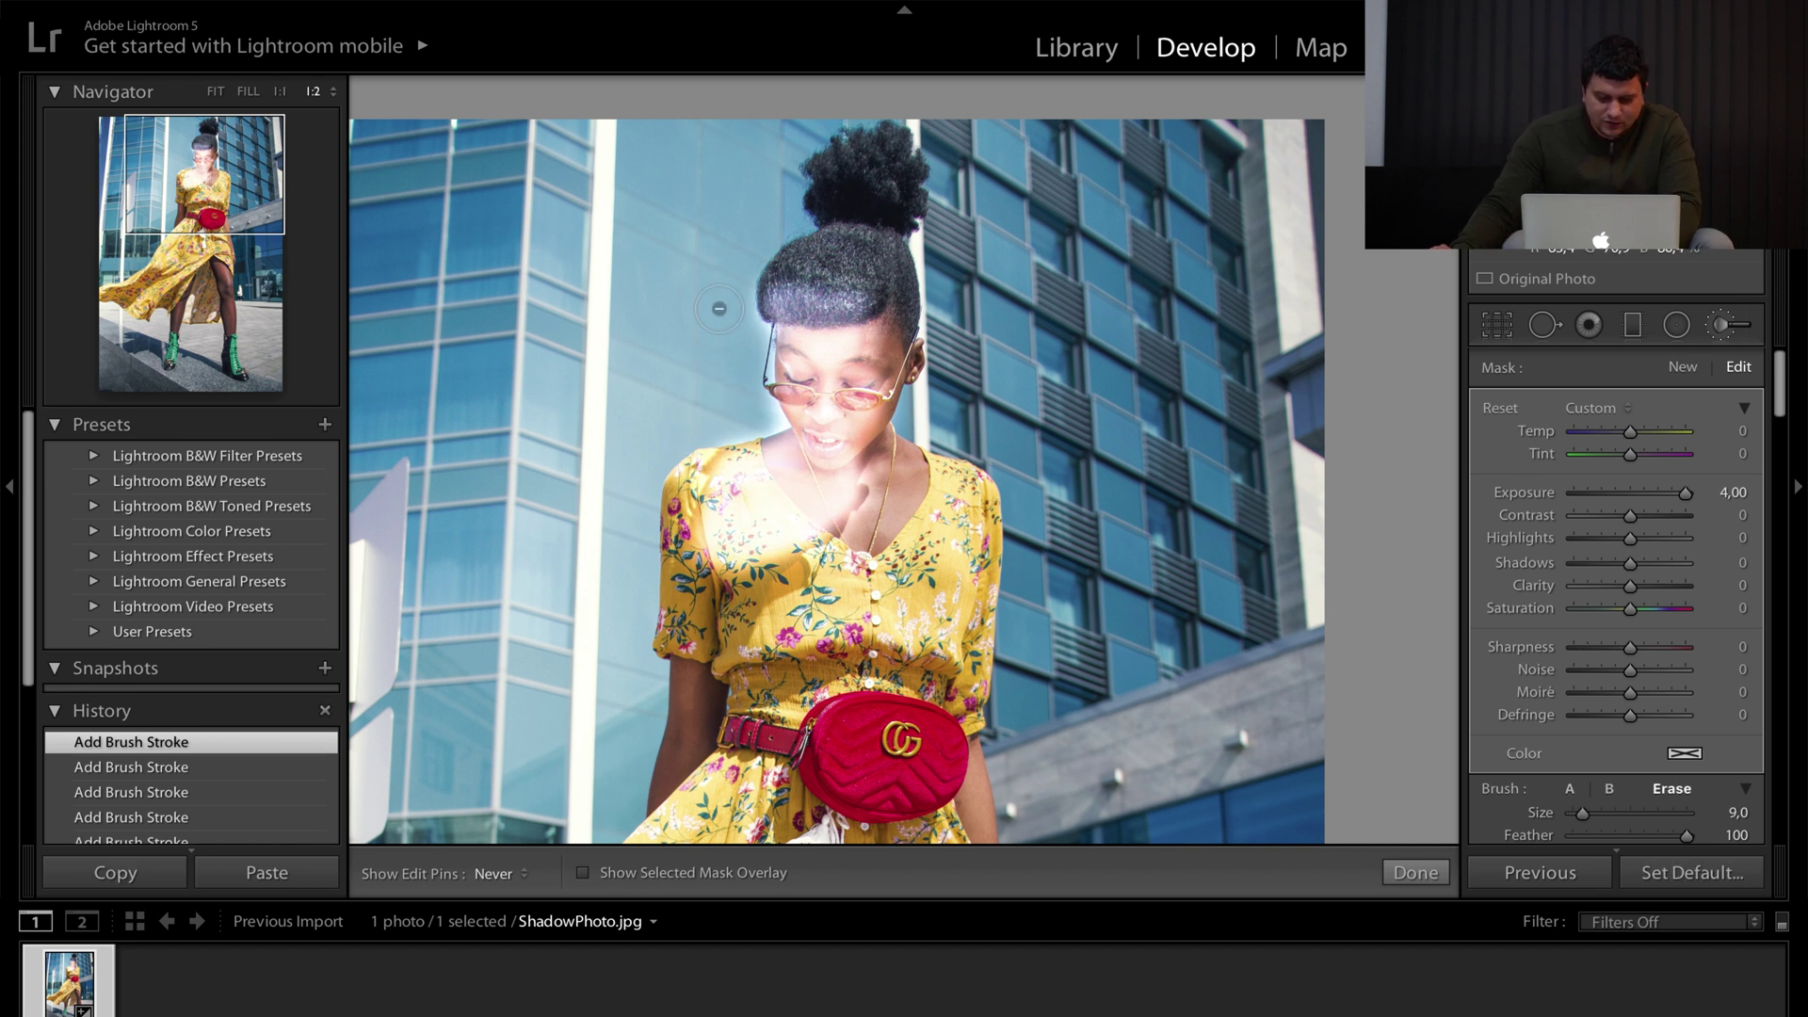
{"action": "mouse_move", "coordinate": [738, 304]}
{"action": "left_mouse_down"}
{"action": "mouse_move", "coordinate": [747, 286]}
{"action": "mouse_move", "coordinate": [746, 407]}
{"action": "mouse_move", "coordinate": [696, 418]}
{"action": "left_mouse_up"}
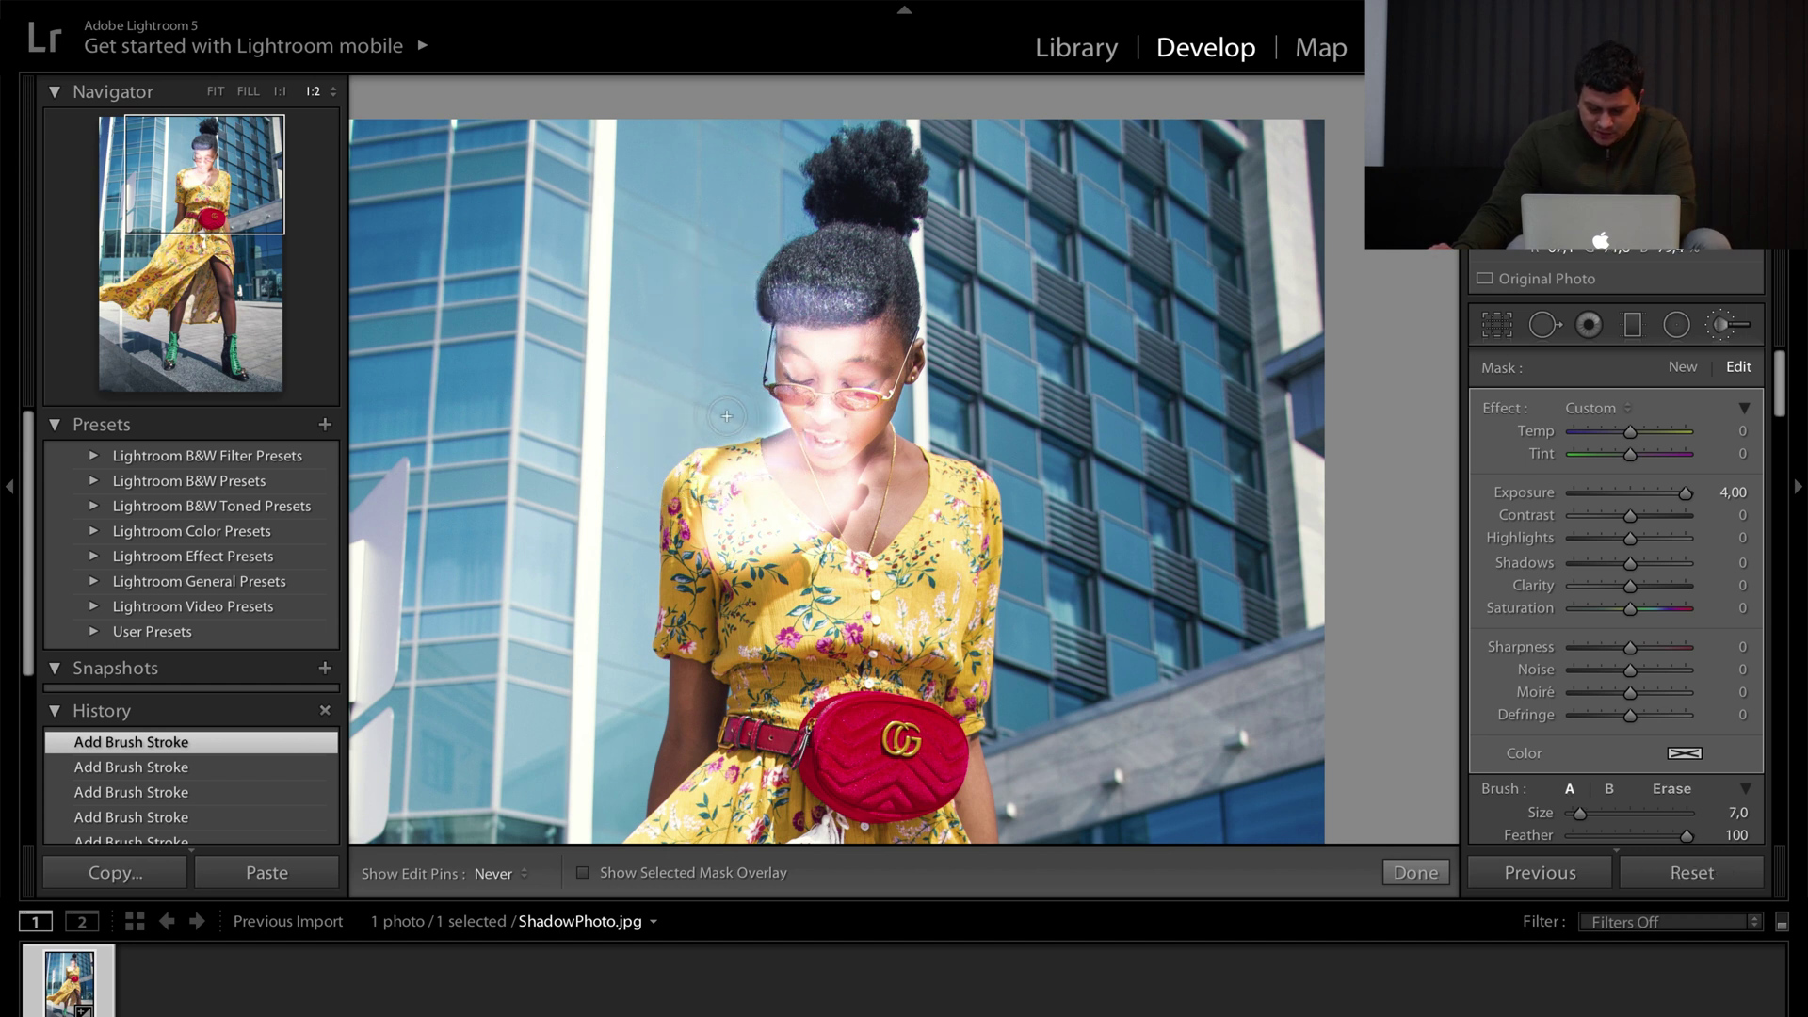
{"action": "key", "text": "alt"}
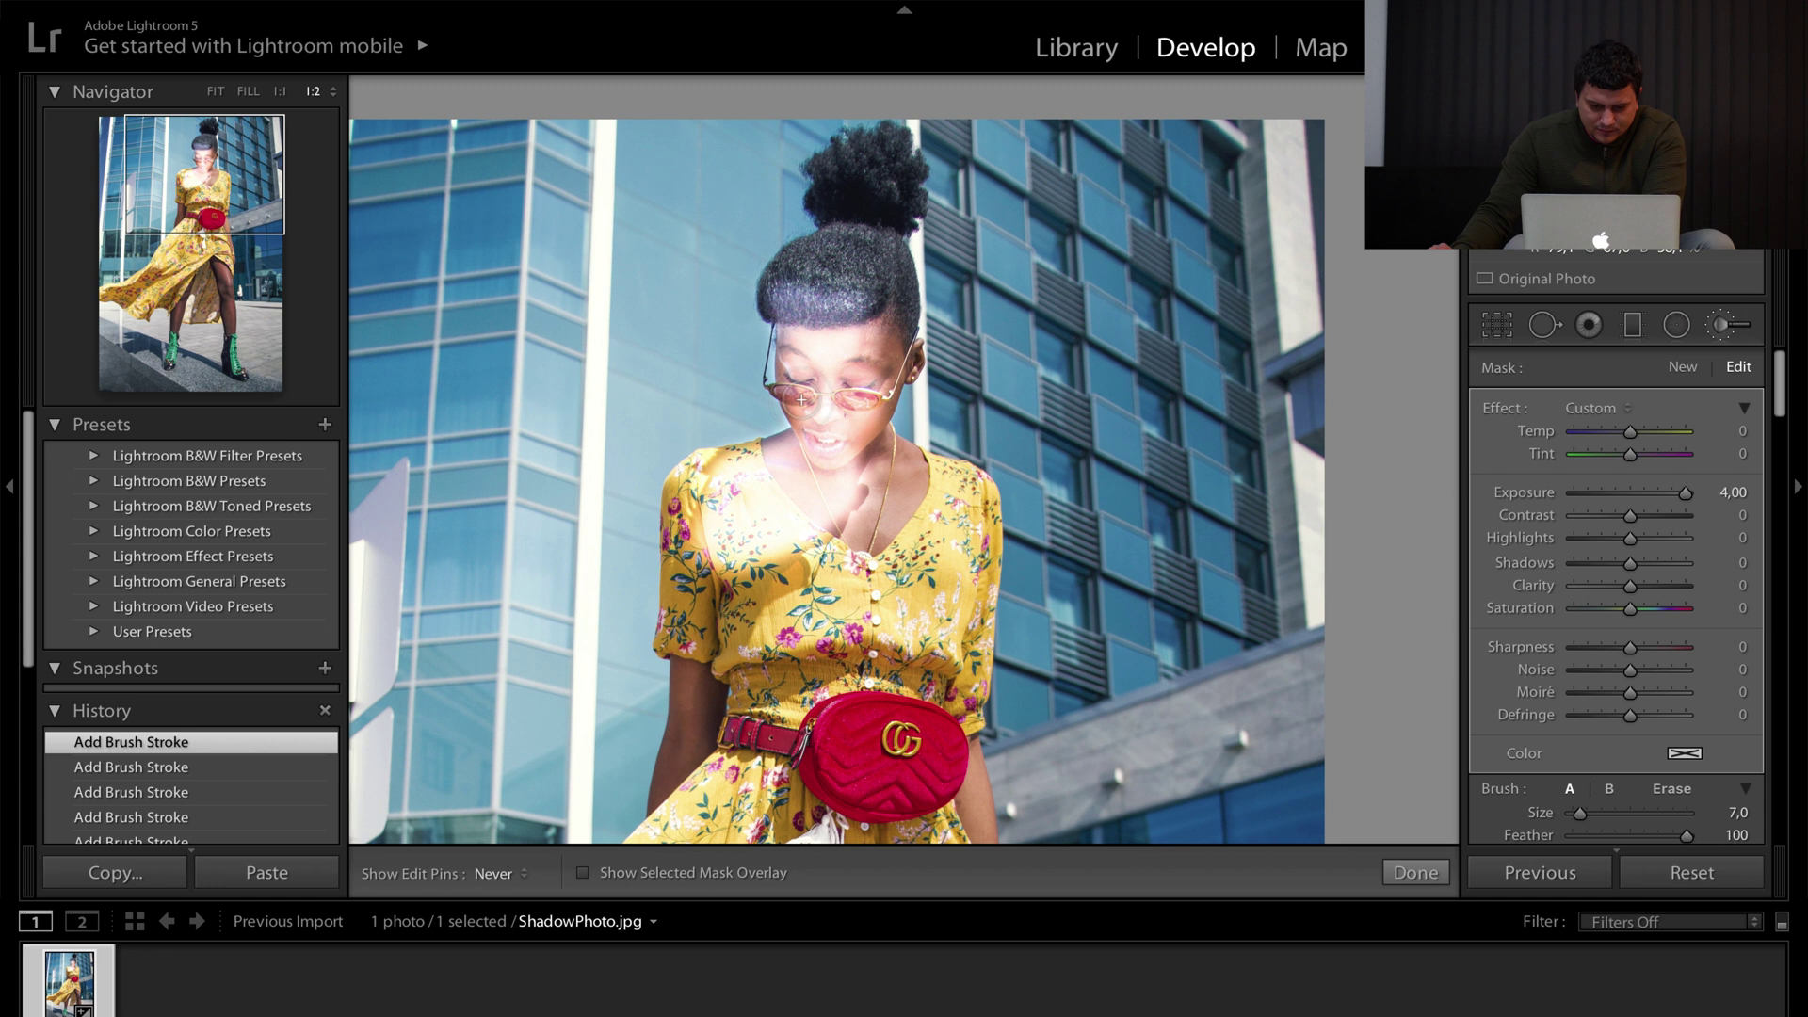
Brush over the mouth and chin, then reset the brush's exposure to zero
{"action": "left_click_drag", "start_coordinate": [803, 409], "coordinate": [847, 429]}
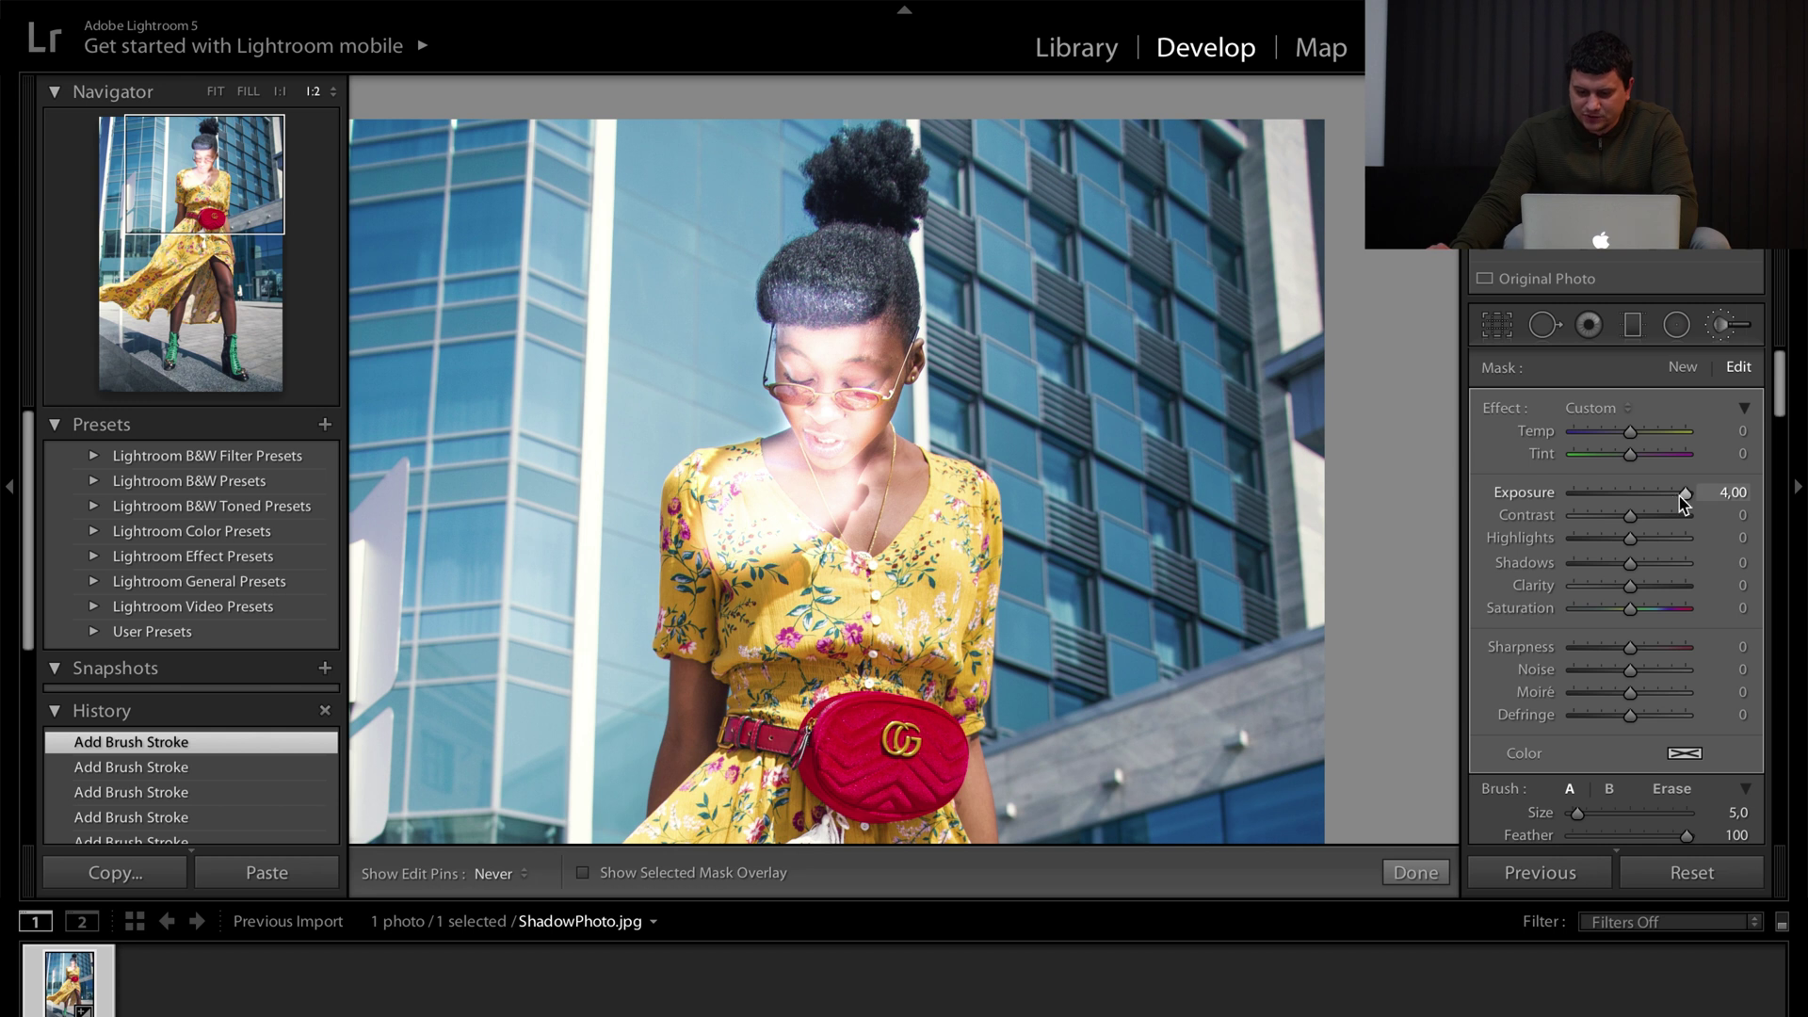
{"action": "mouse_move", "coordinate": [1686, 499]}
{"action": "left_mouse_down"}
{"action": "mouse_move", "coordinate": [1635, 497]}
{"action": "mouse_move", "coordinate": [1685, 493]}
{"action": "mouse_move", "coordinate": [1659, 500]}
{"action": "left_mouse_up"}
{"action": "double_click", "coordinate": [1522, 494]}
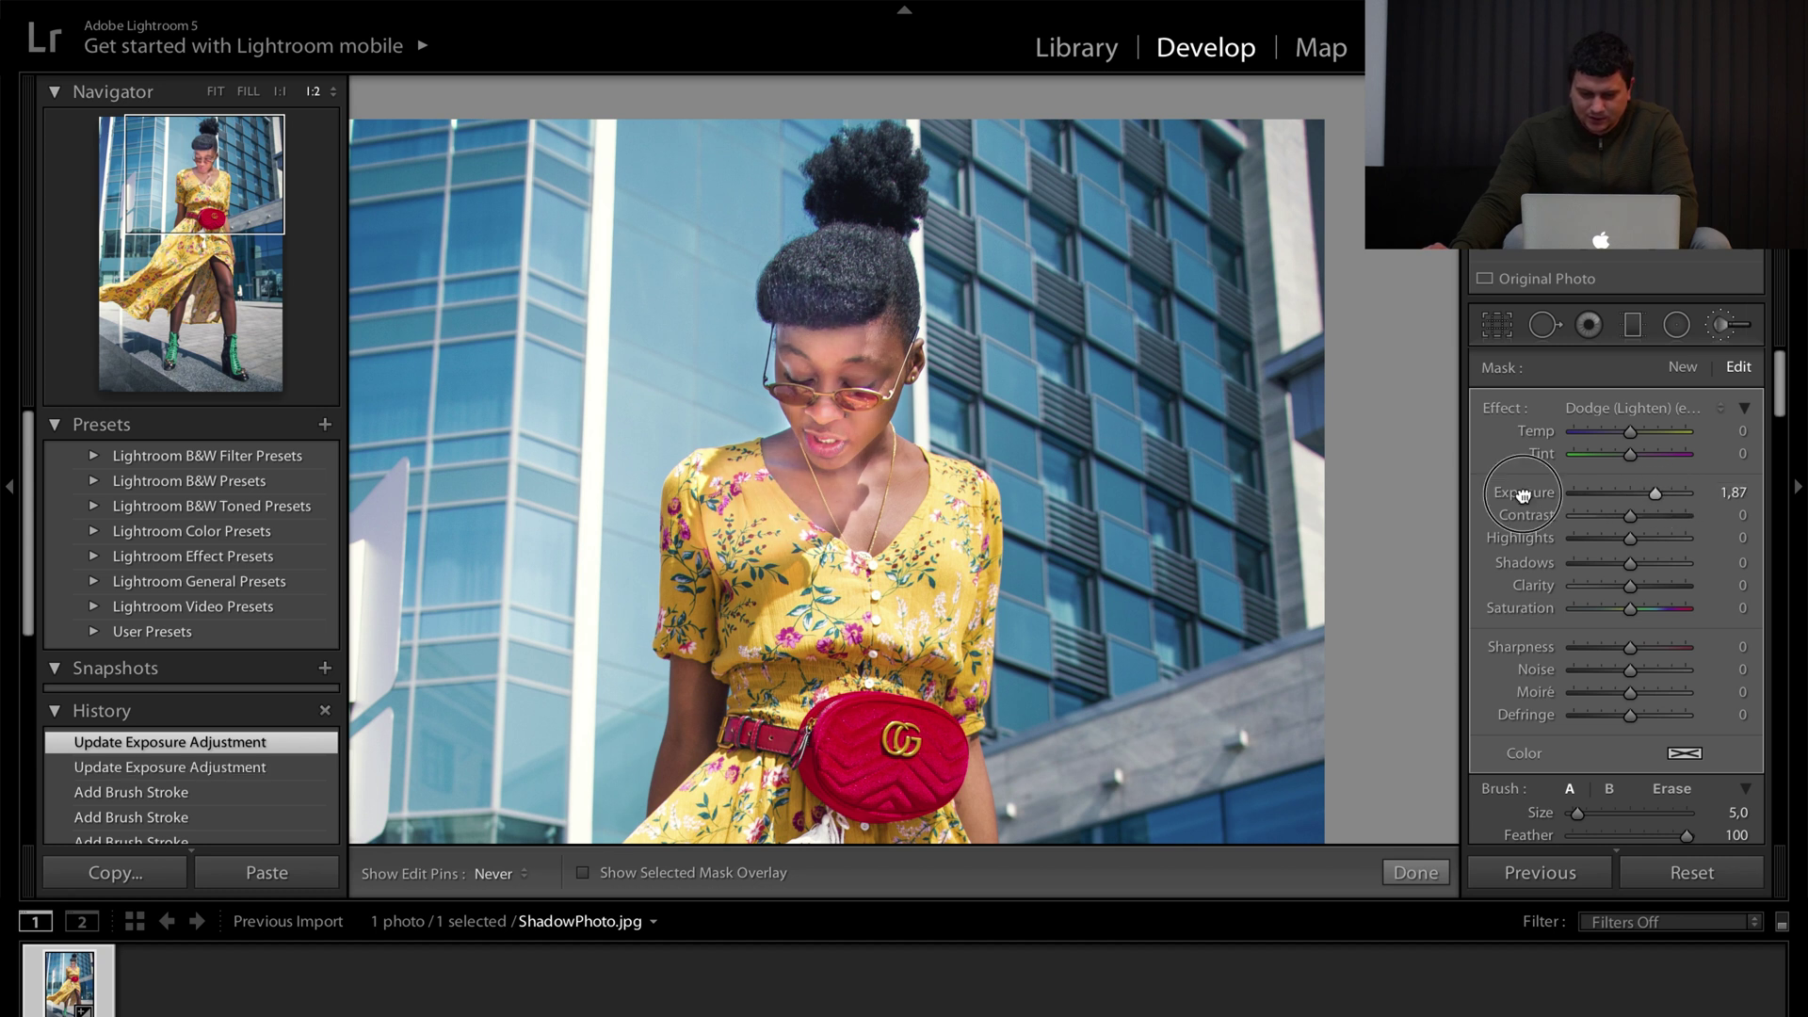
{"action": "double_click", "coordinate": [1522, 494]}
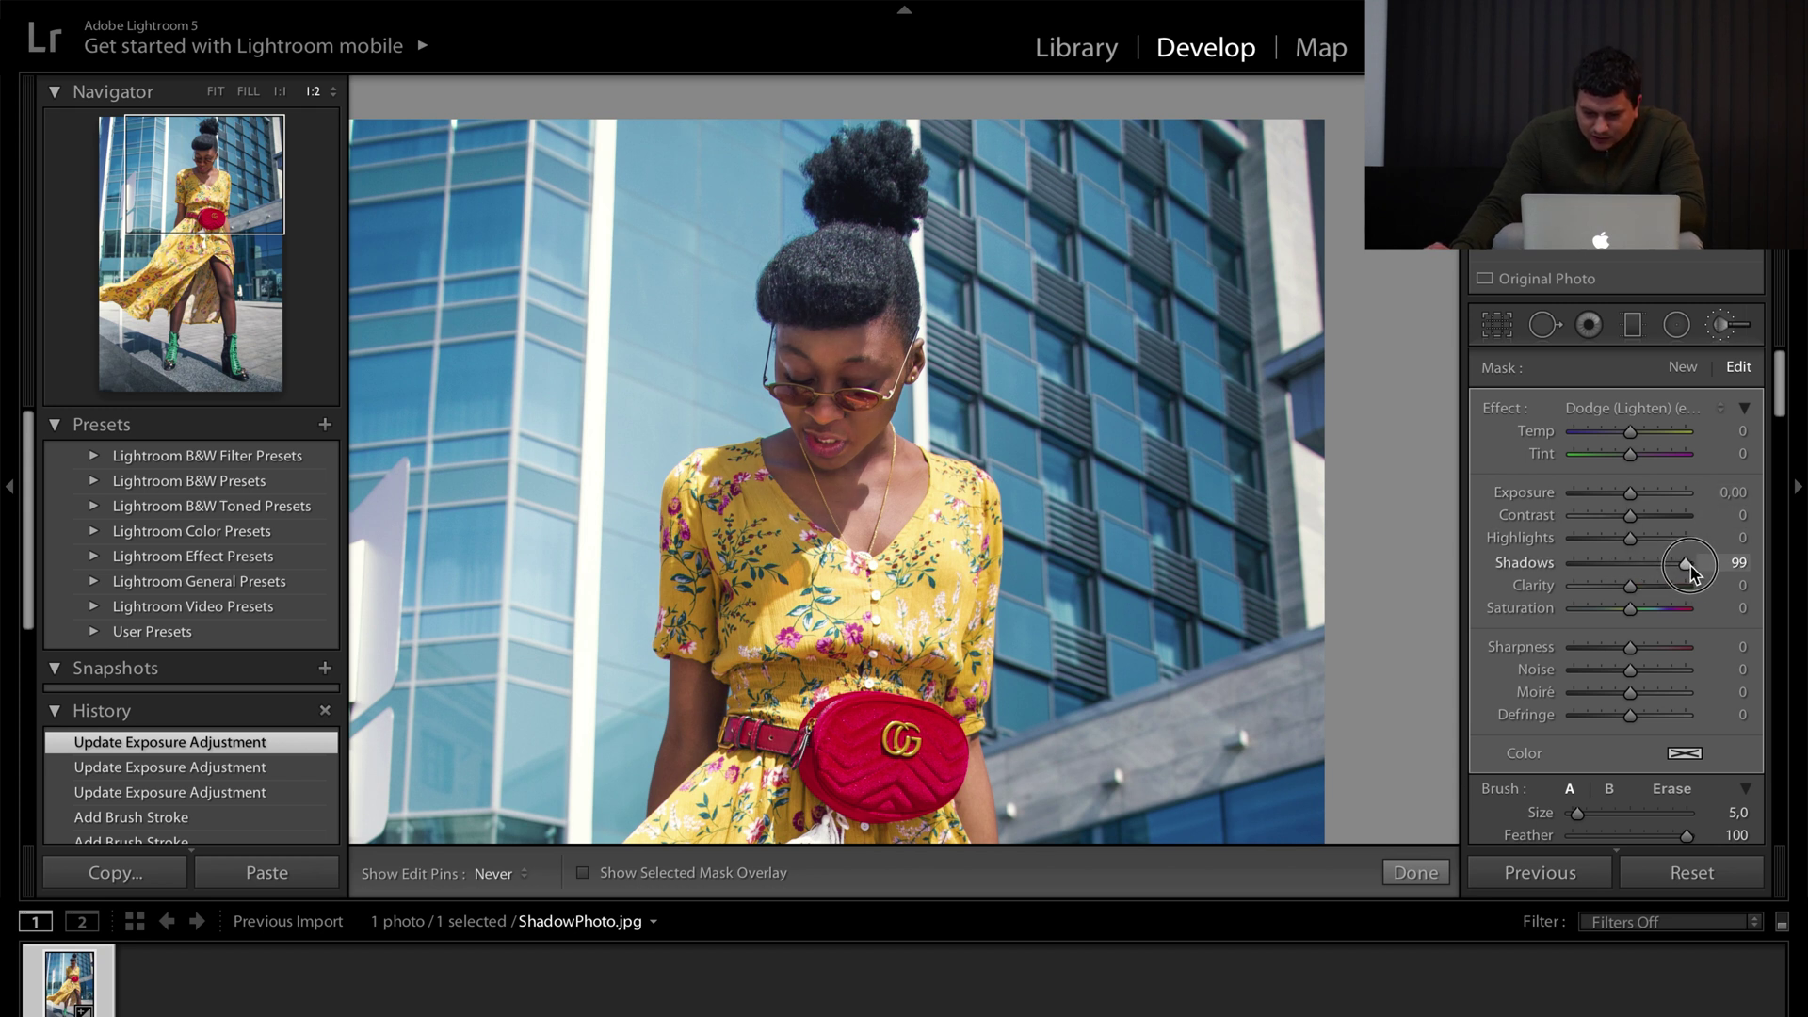
Set the brush mask to Shadows 100, Exposure 0.85, Contrast -20 and Highlights -13
{"action": "left_click_drag", "start_coordinate": [1700, 576], "coordinate": [1698, 573]}
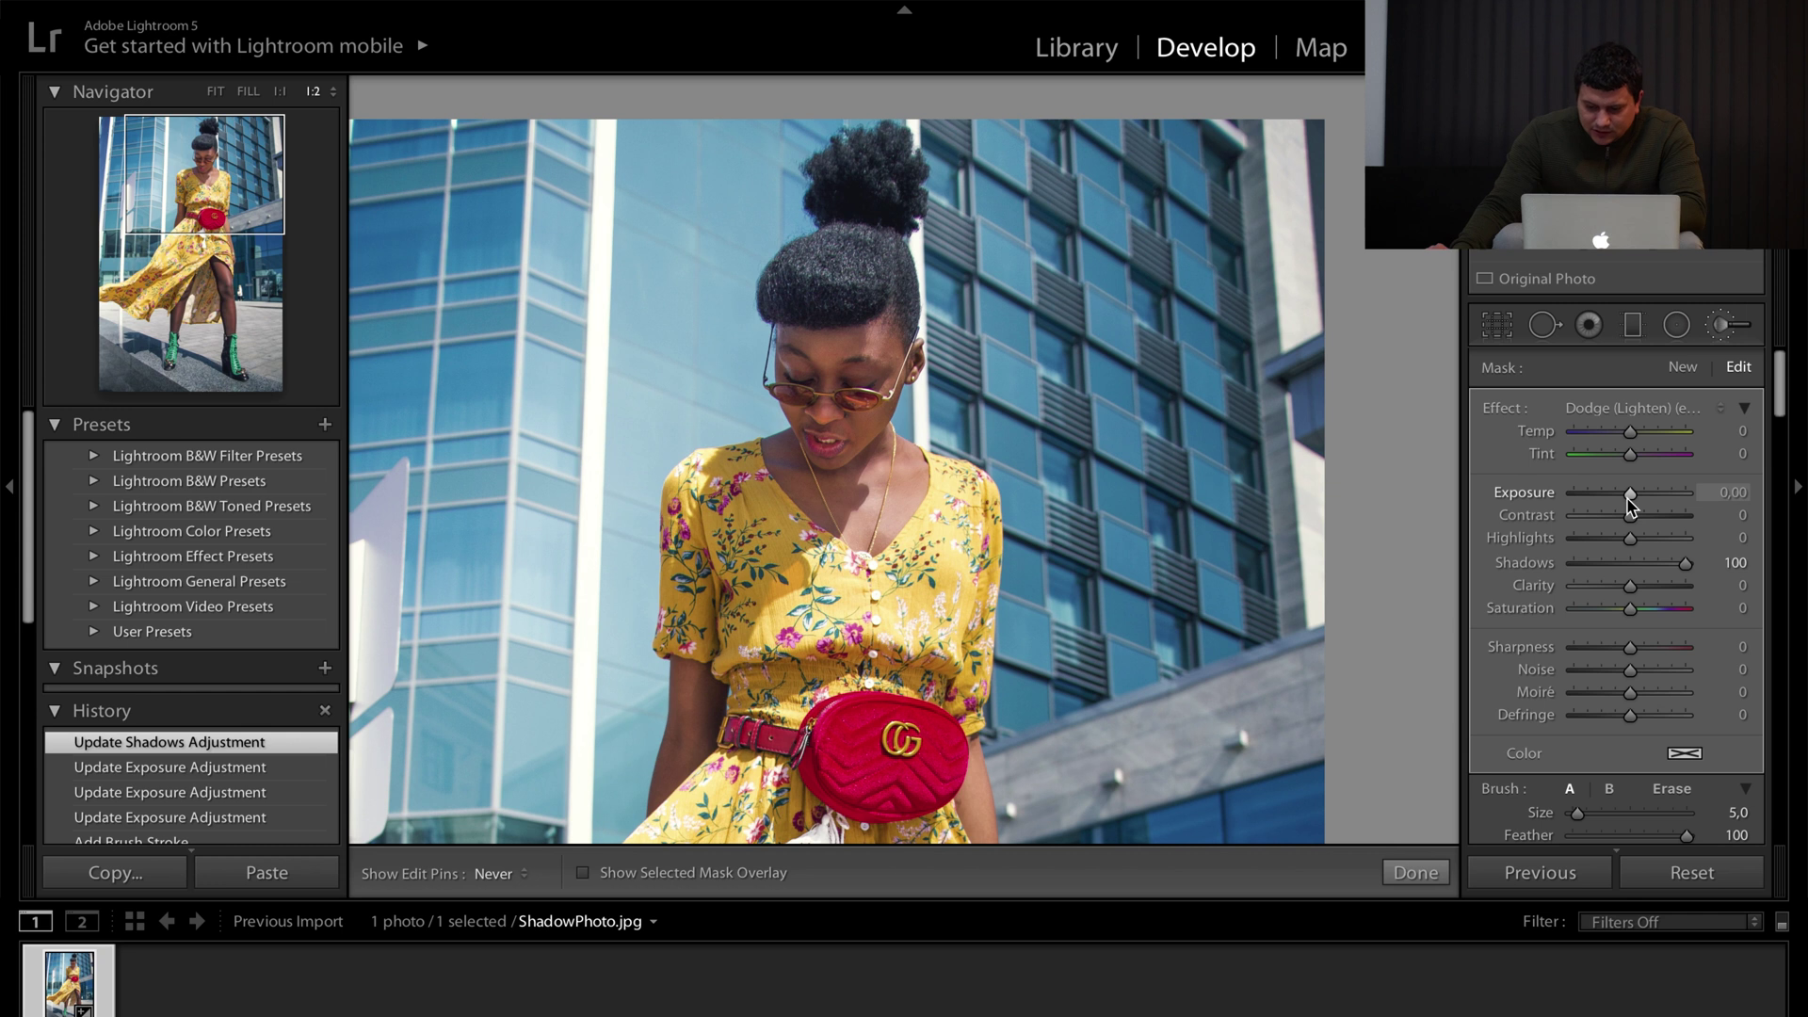
{"action": "left_click_drag", "start_coordinate": [1632, 502], "coordinate": [1636, 502]}
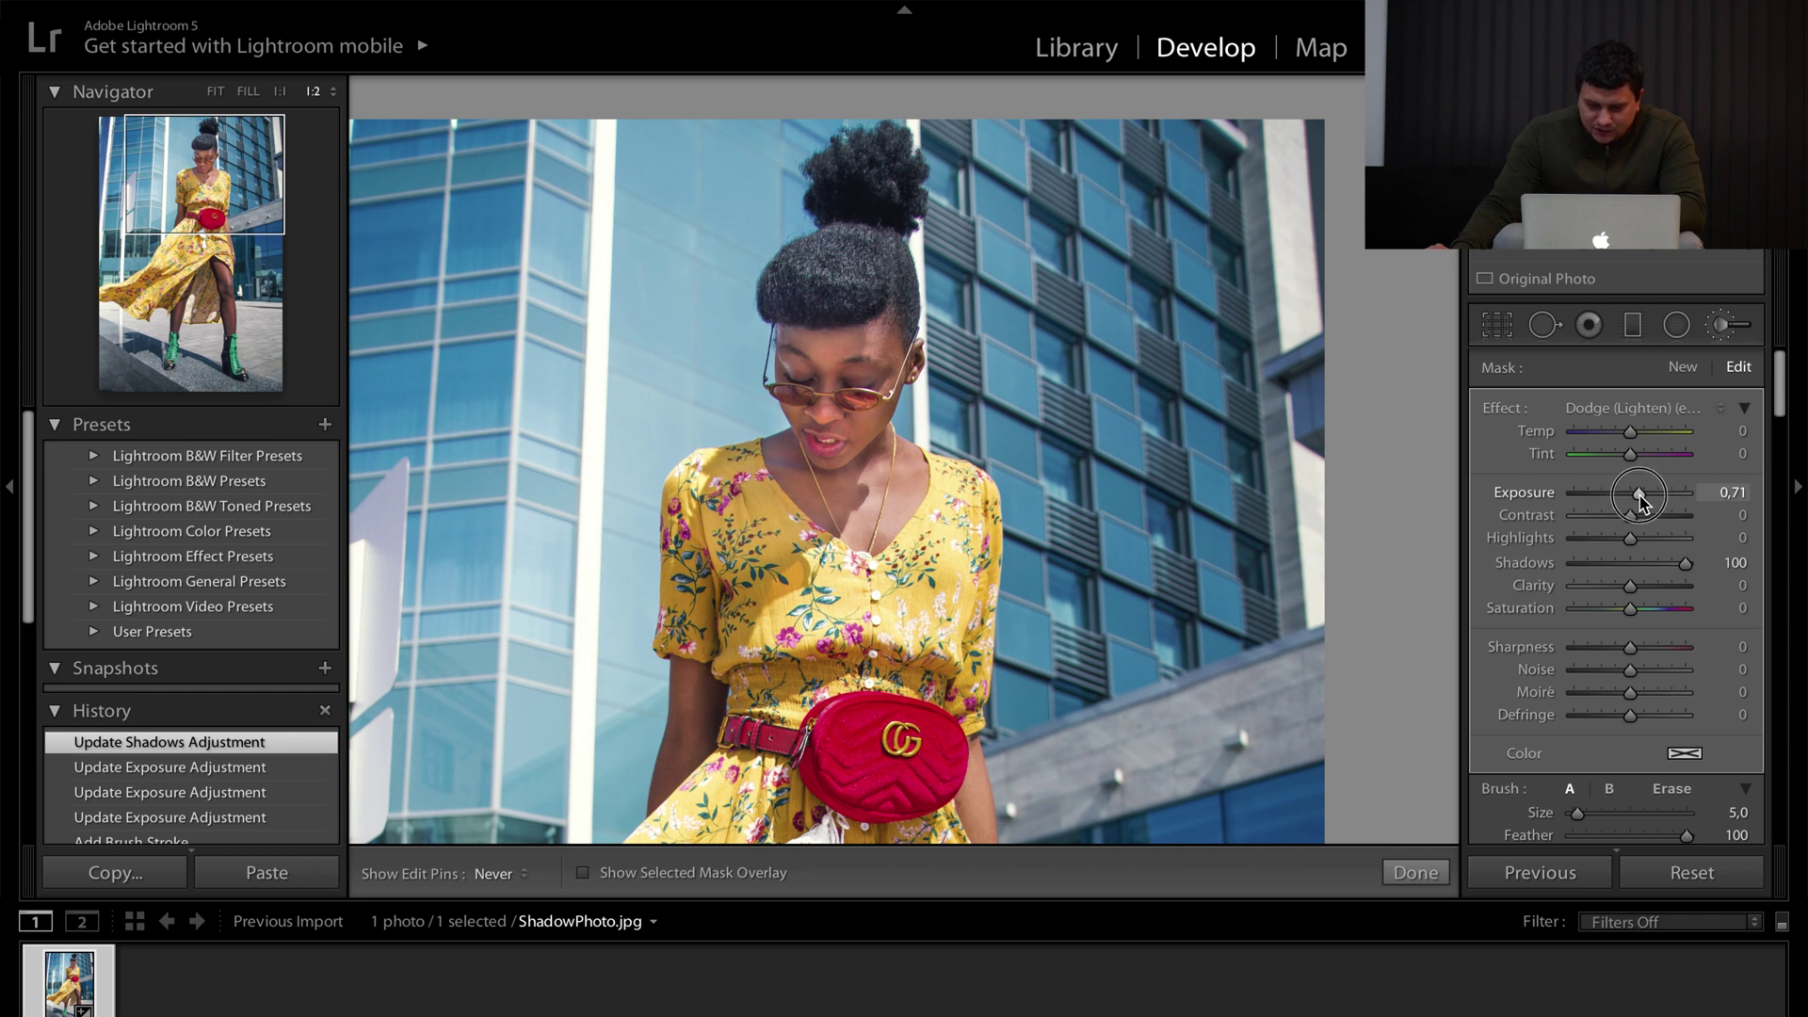
{"action": "left_click_drag", "start_coordinate": [1641, 500], "coordinate": [1643, 497]}
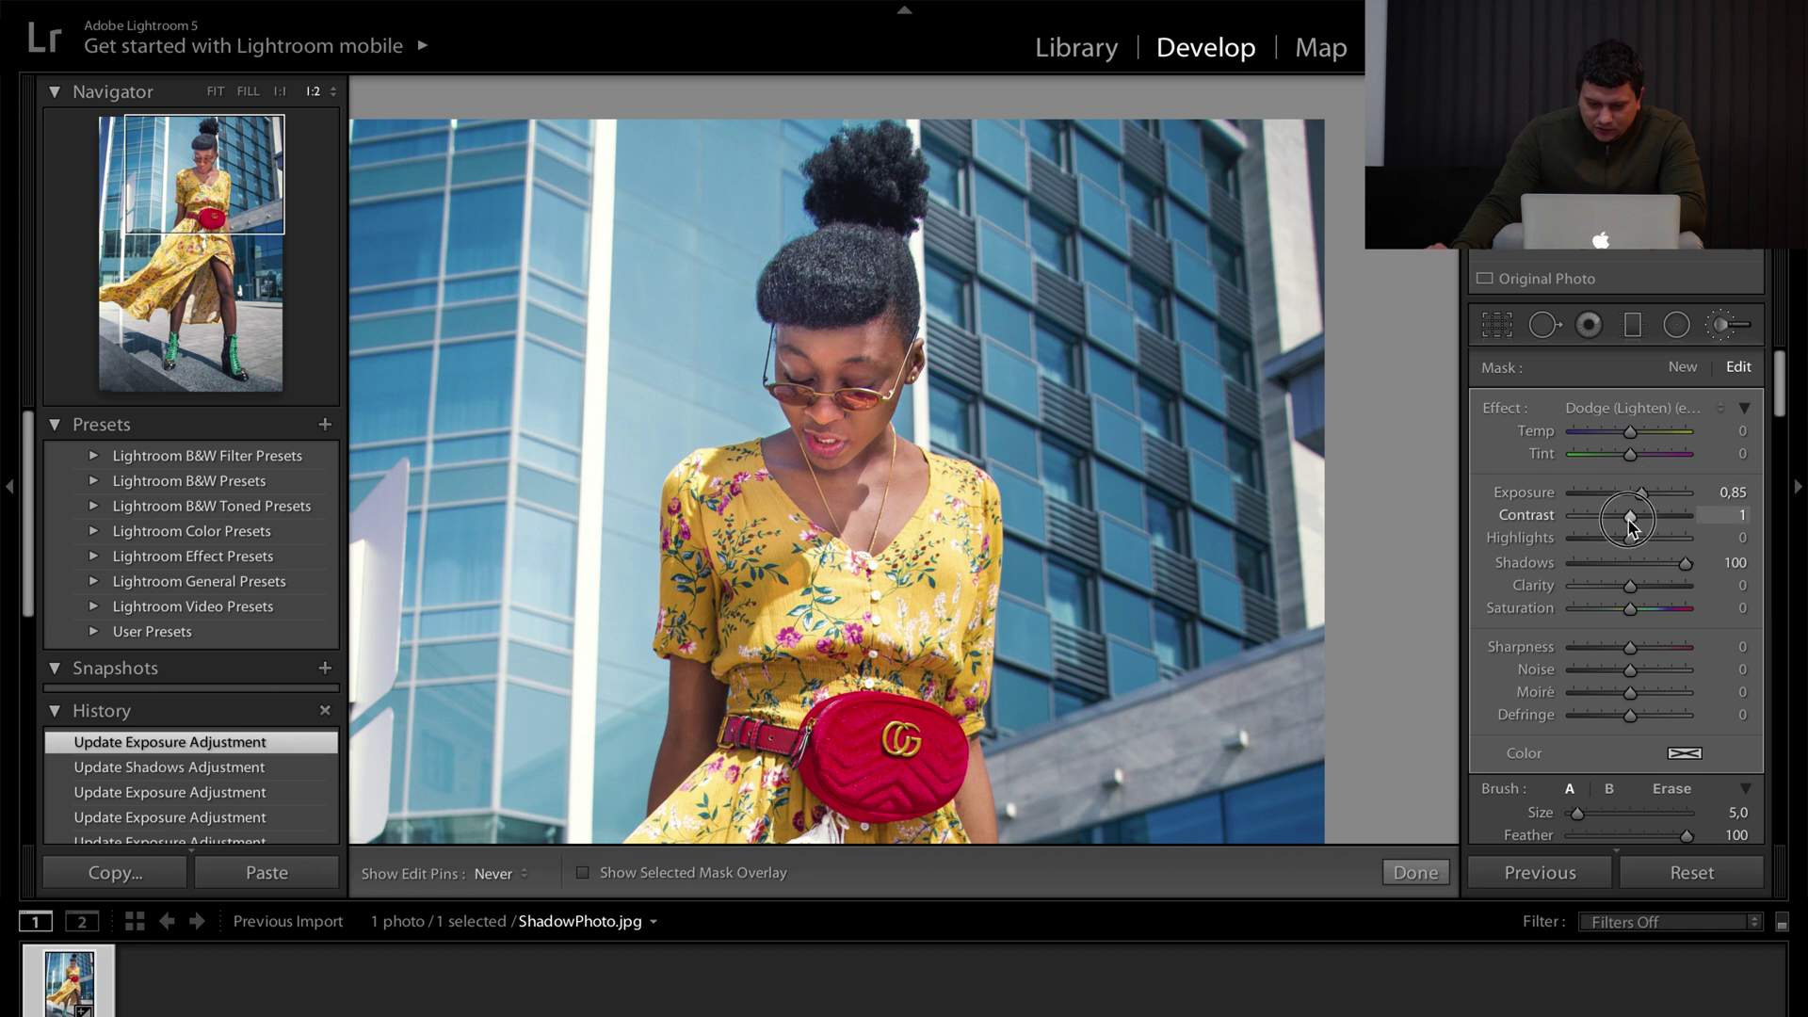
{"action": "left_click_drag", "start_coordinate": [1618, 523], "coordinate": [1619, 523]}
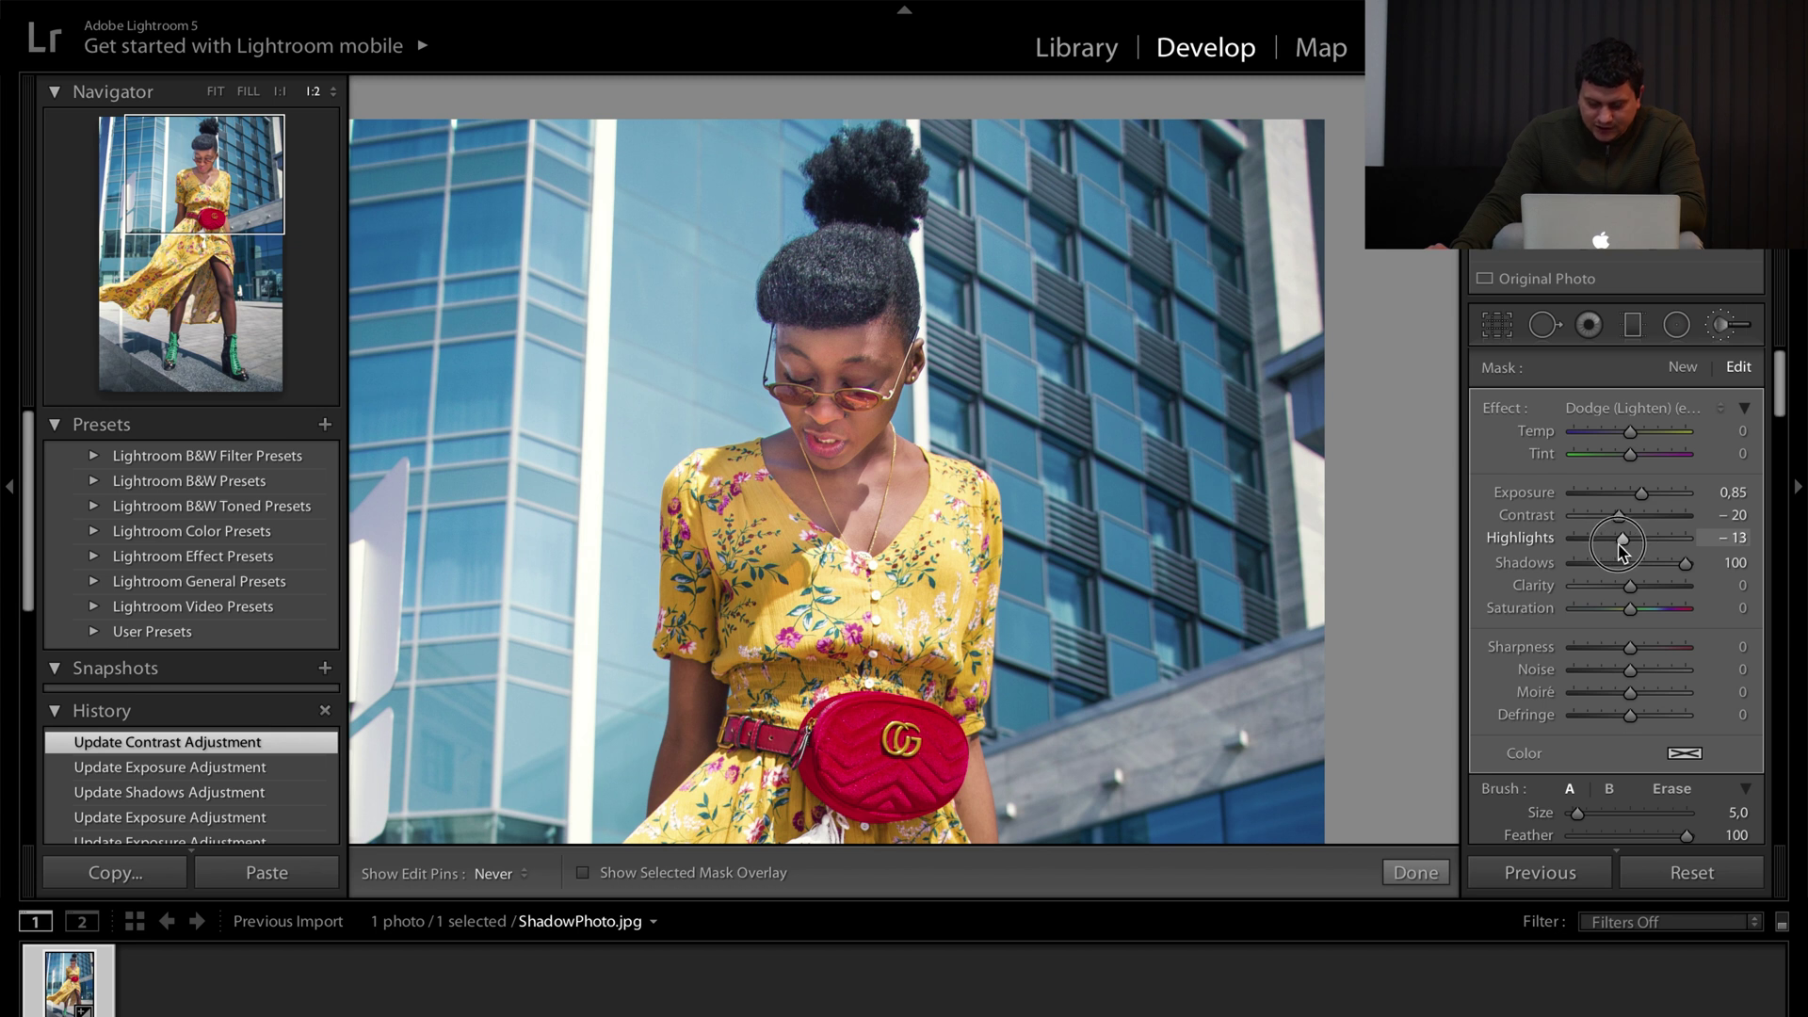
{"action": "left_click_drag", "start_coordinate": [1619, 551], "coordinate": [1621, 549]}
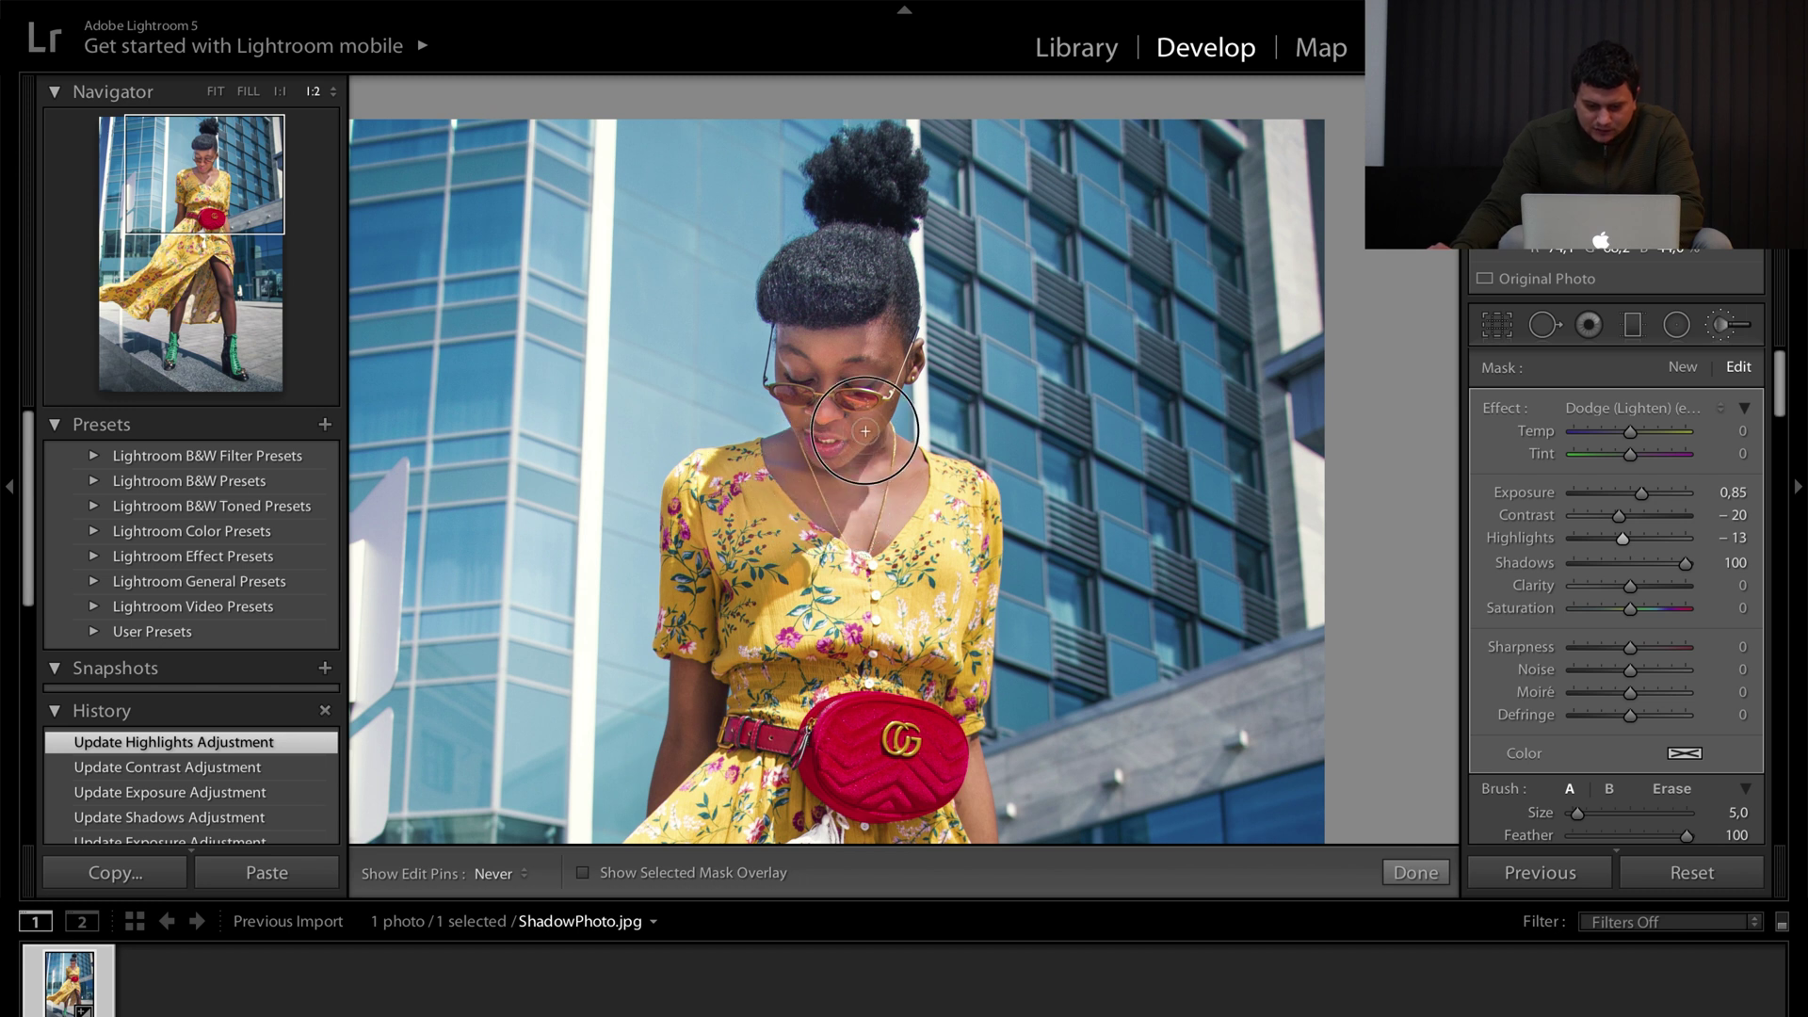
Resize the brush and dodge the dress from sleeve and neckline down to the skirt below the bag
{"action": "left_click", "coordinate": [747, 596]}
{"action": "key", "text": "bracketright"}
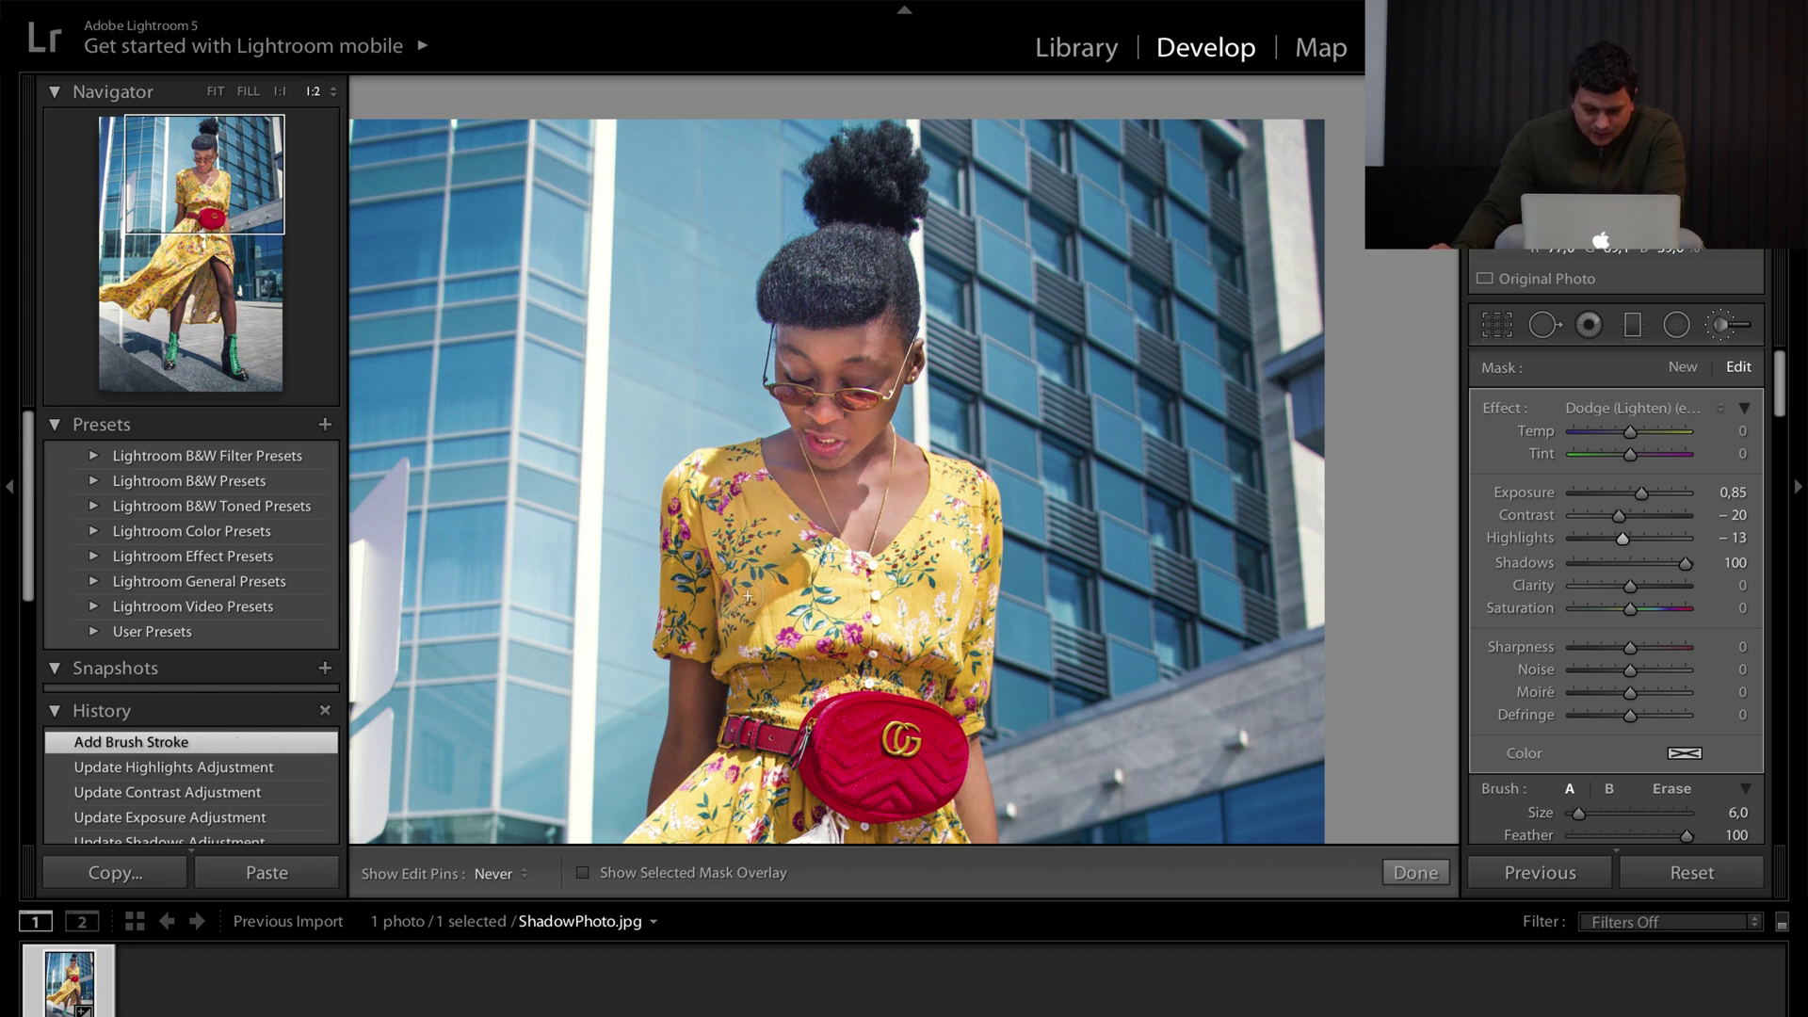
{"action": "key", "text": "bracketleft"}
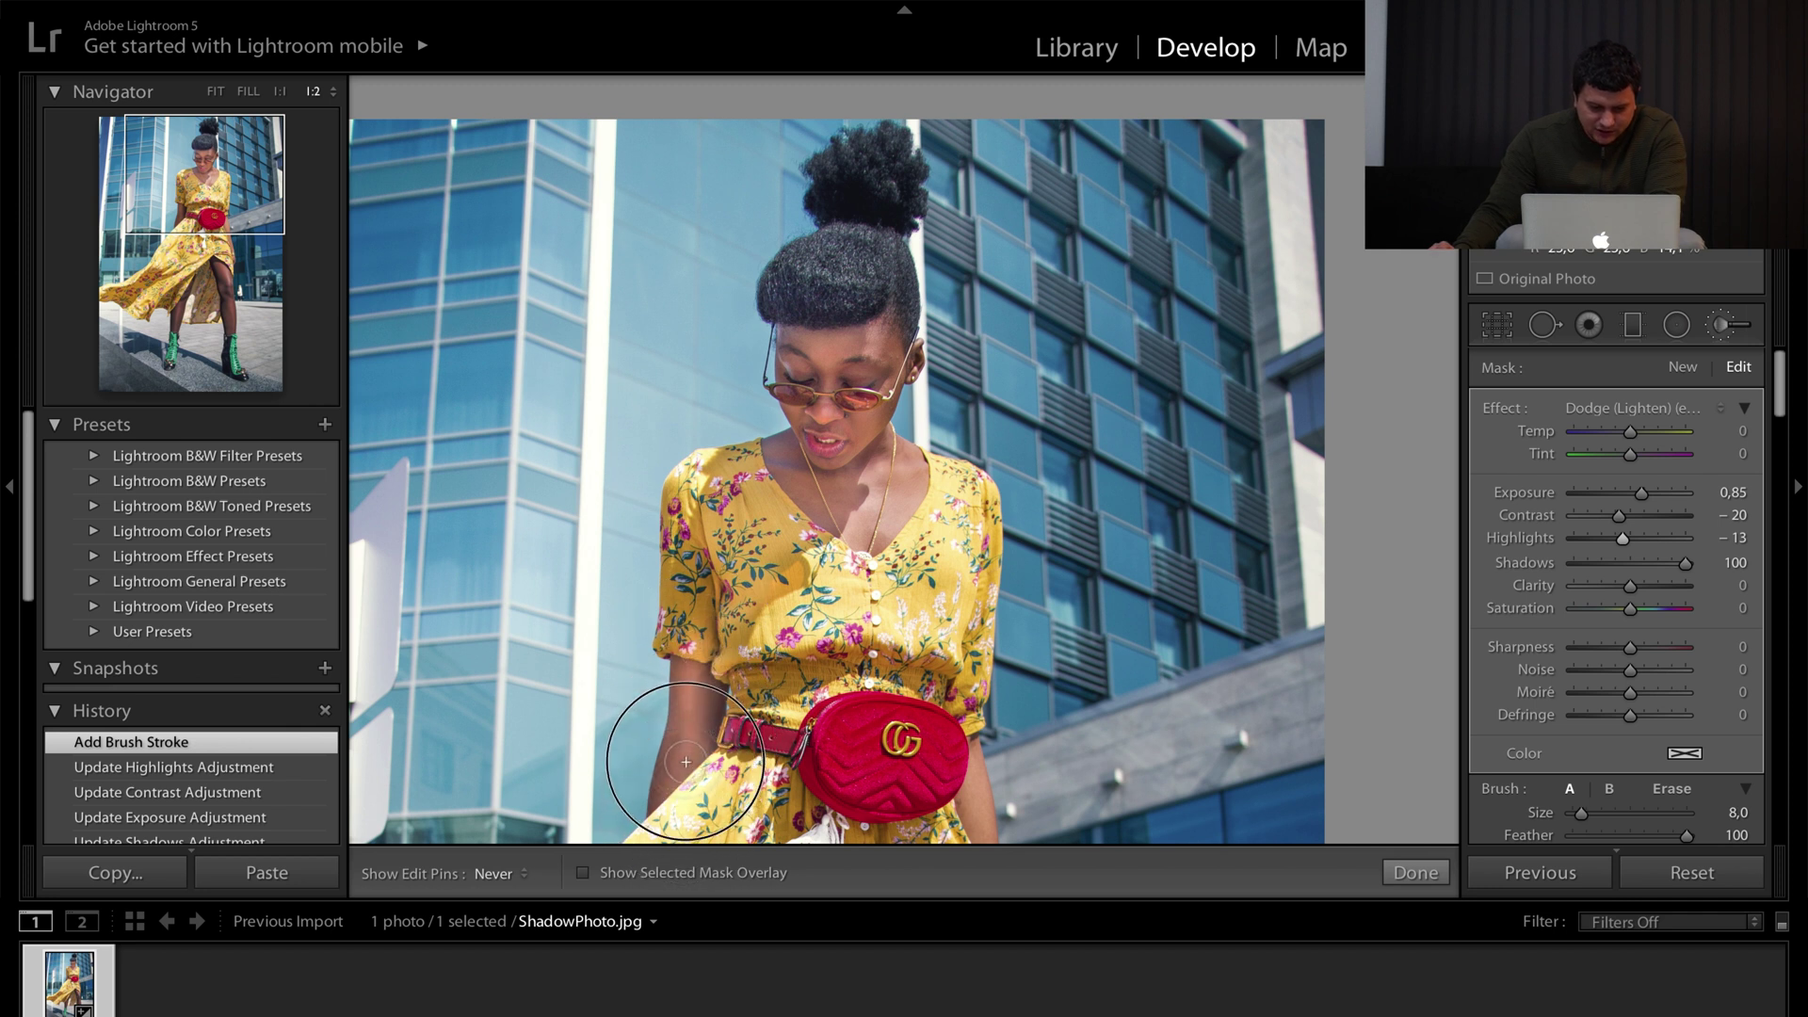
{"action": "mouse_move", "coordinate": [714, 590]}
{"action": "left_mouse_down"}
{"action": "mouse_move", "coordinate": [676, 630]}
{"action": "mouse_move", "coordinate": [690, 571]}
{"action": "mouse_move", "coordinate": [707, 562]}
{"action": "mouse_move", "coordinate": [723, 622]}
{"action": "mouse_move", "coordinate": [803, 545]}
{"action": "mouse_move", "coordinate": [744, 594]}
{"action": "mouse_move", "coordinate": [724, 687]}
{"action": "mouse_move", "coordinate": [852, 660]}
{"action": "mouse_move", "coordinate": [939, 694]}
{"action": "mouse_move", "coordinate": [869, 660]}
{"action": "mouse_move", "coordinate": [970, 706]}
{"action": "left_mouse_up"}
{"action": "left_click_drag", "start_coordinate": [1016, 772], "coordinate": [1029, 340]}
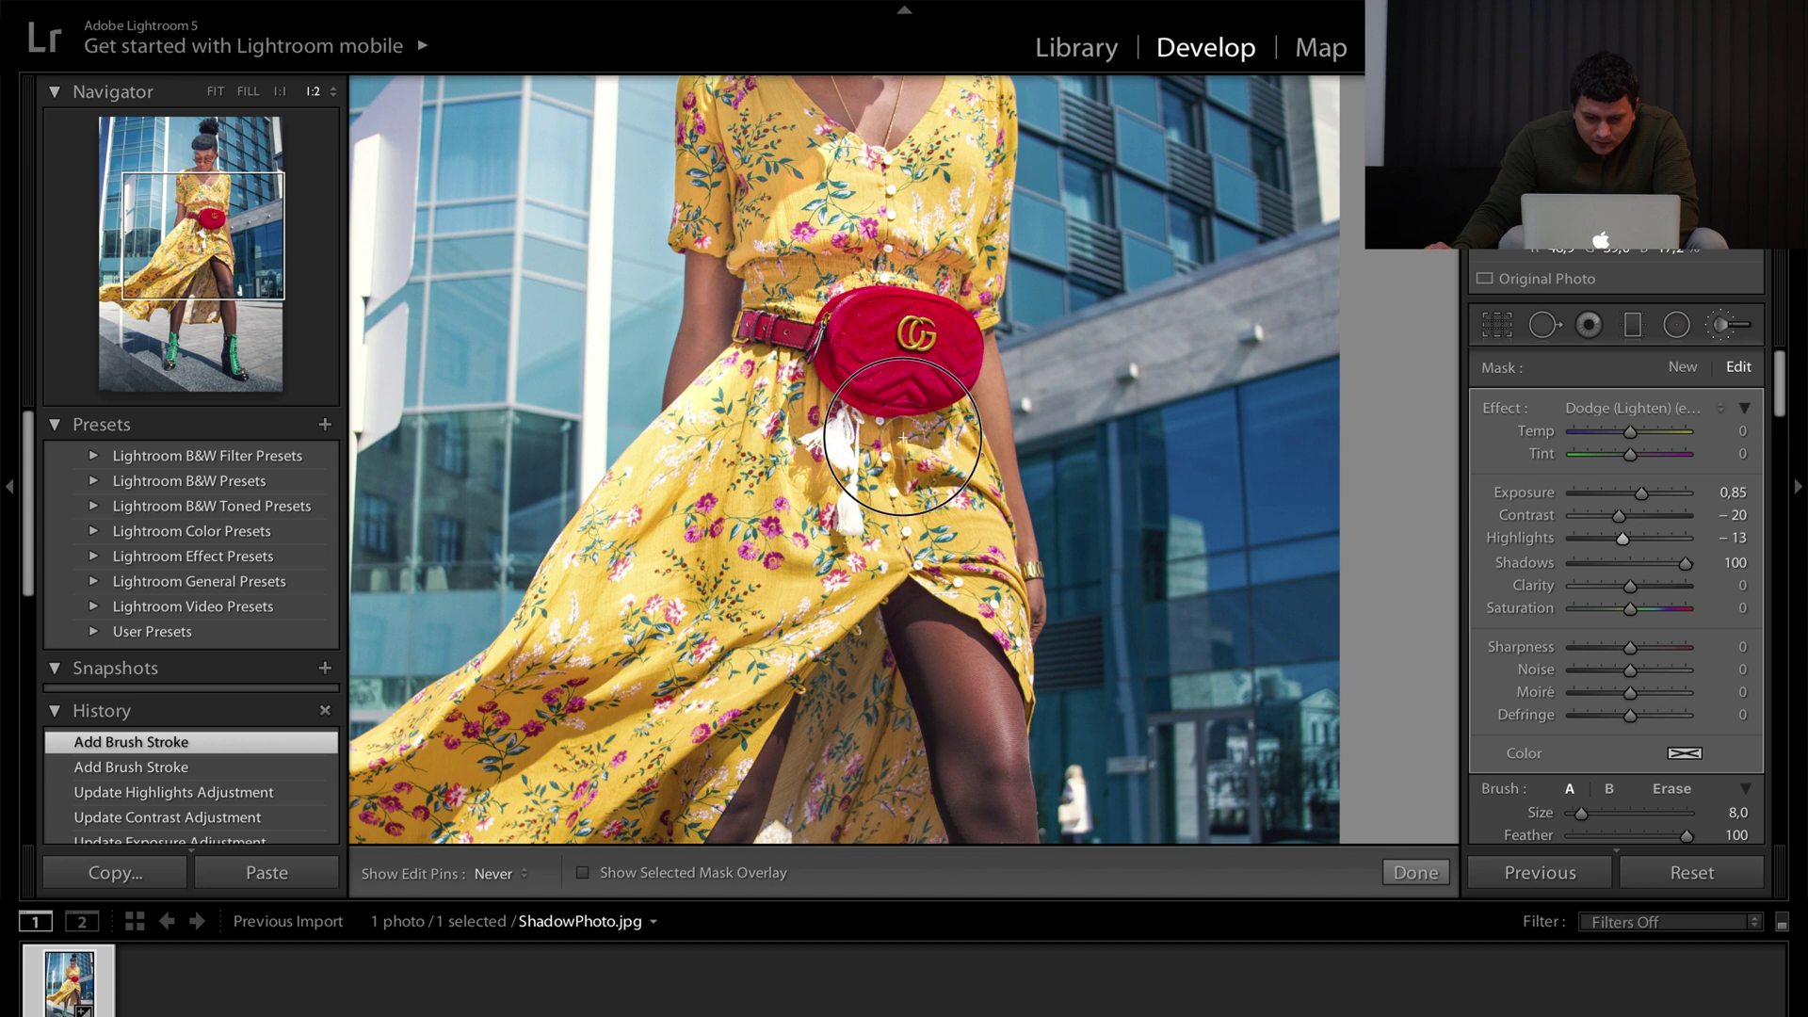
{"action": "left_click_drag", "start_coordinate": [930, 440], "coordinate": [898, 502]}
{"action": "left_click_drag", "start_coordinate": [899, 502], "coordinate": [1013, 332]}
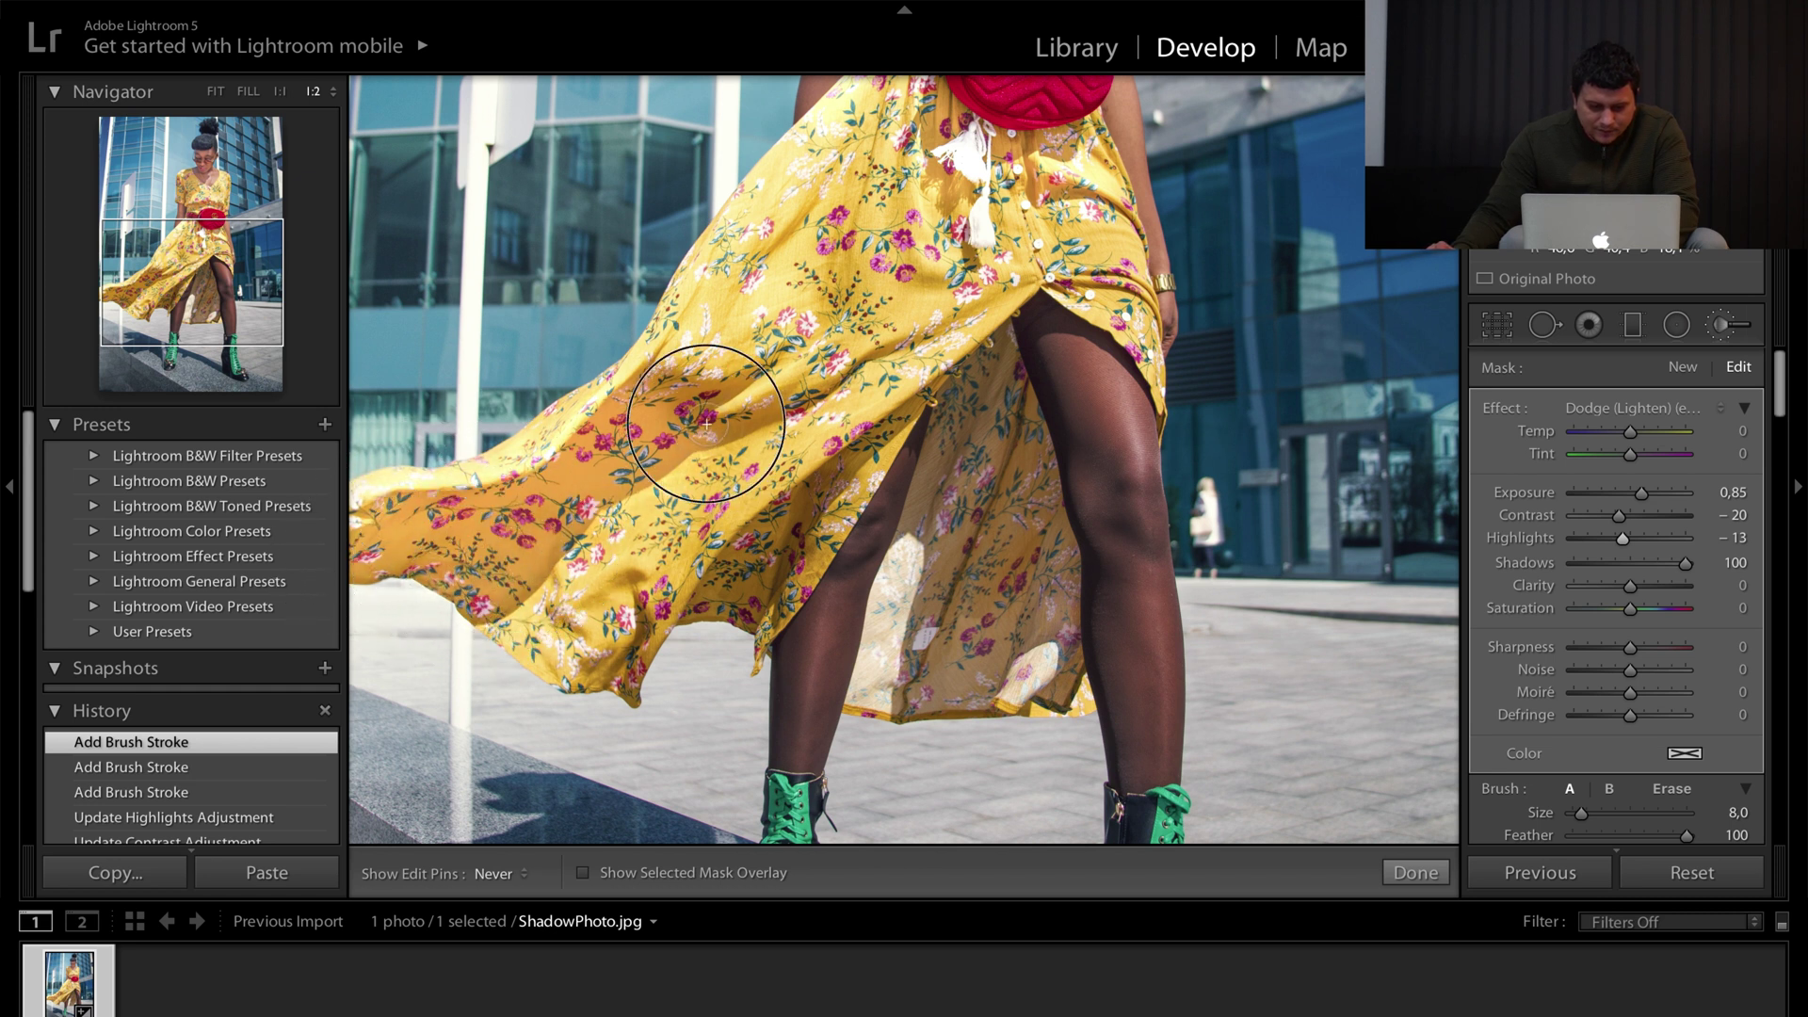
{"action": "left_click_drag", "start_coordinate": [639, 400], "coordinate": [673, 399]}
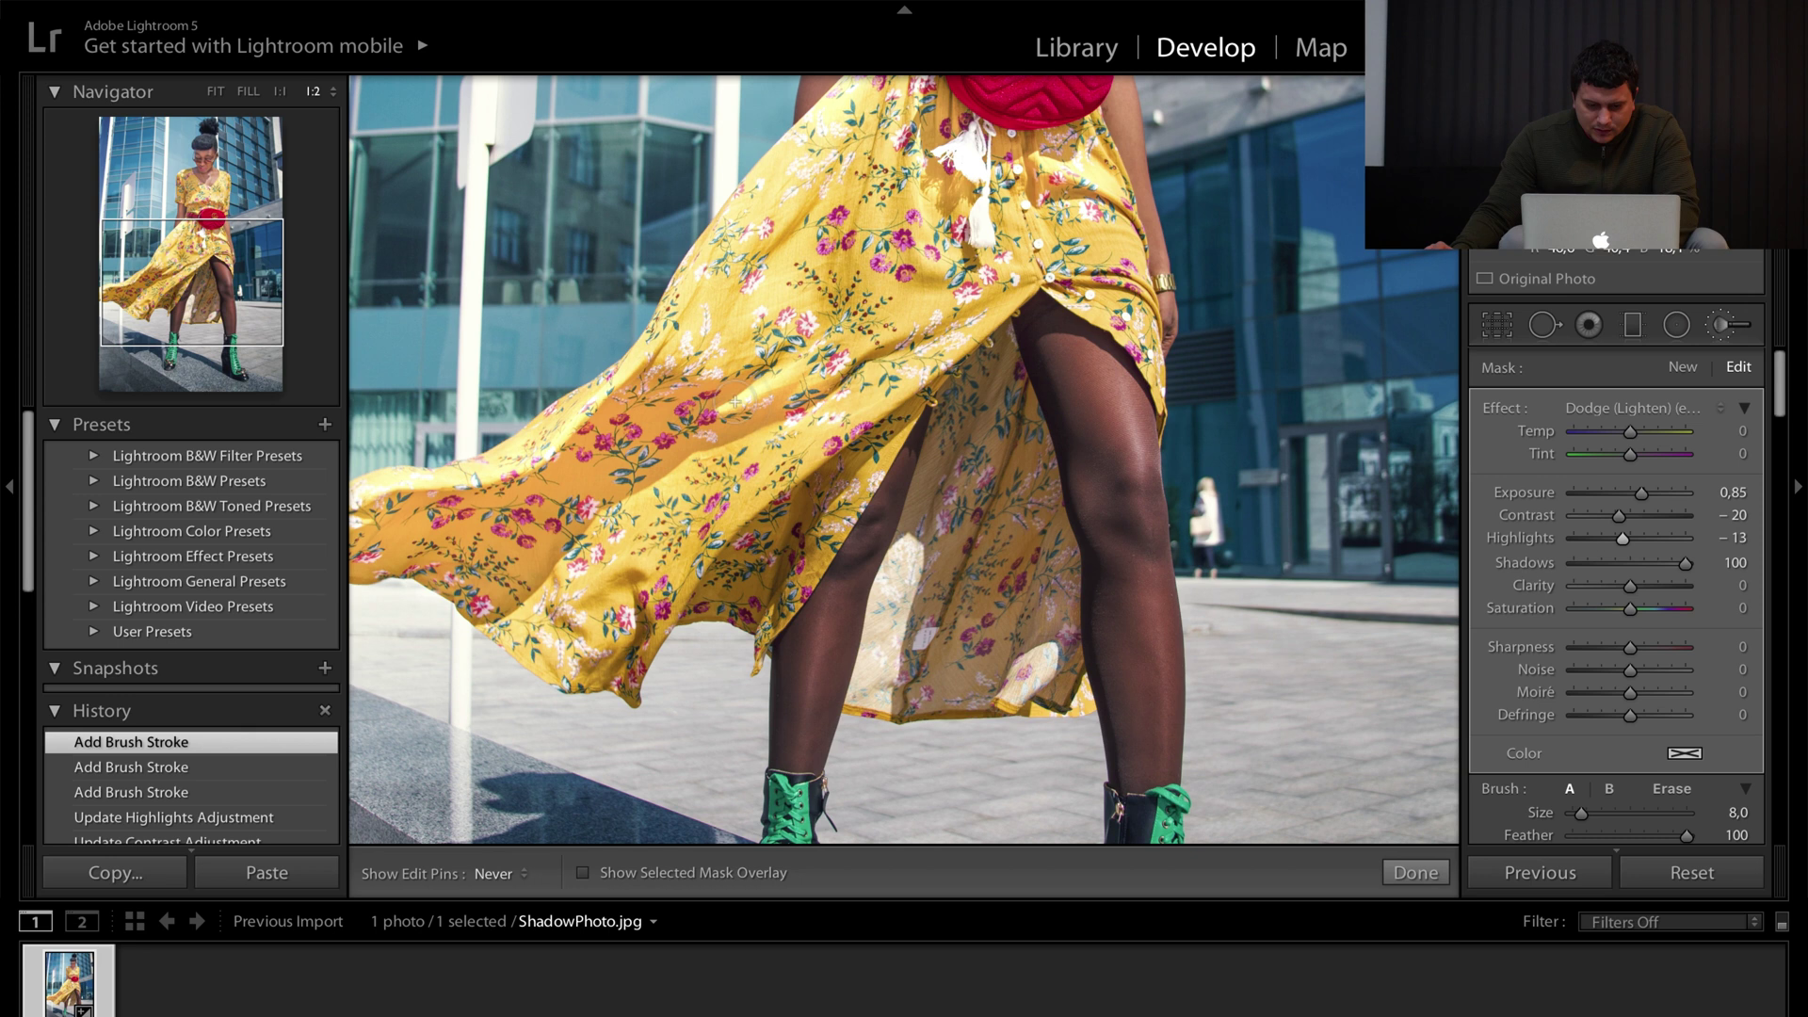
Lighten the left skirt fold, sheer fabric between the legs, right thigh and knee, and the arm
{"action": "scroll", "coordinate": [866, 361], "scroll_direction": "down", "scroll_amount": 3}
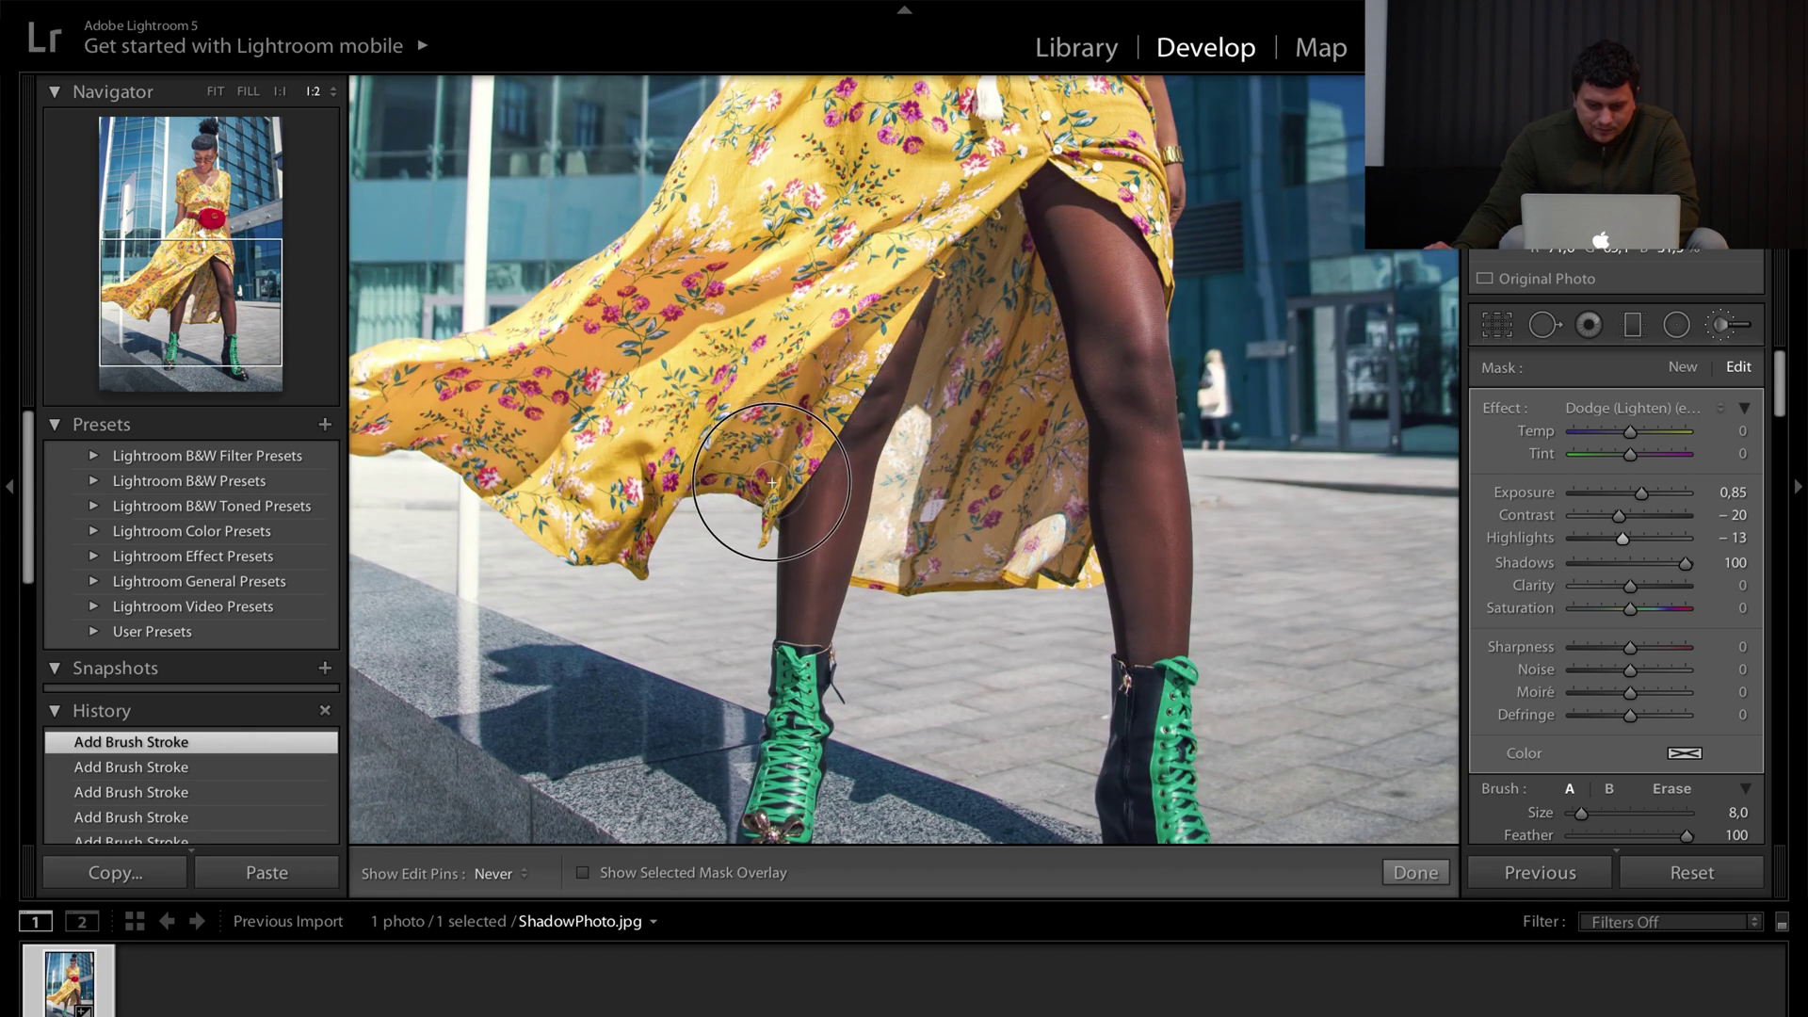
{"action": "mouse_move", "coordinate": [653, 517]}
{"action": "left_mouse_down"}
{"action": "mouse_move", "coordinate": [634, 524]}
{"action": "mouse_move", "coordinate": [649, 487]}
{"action": "left_mouse_up"}
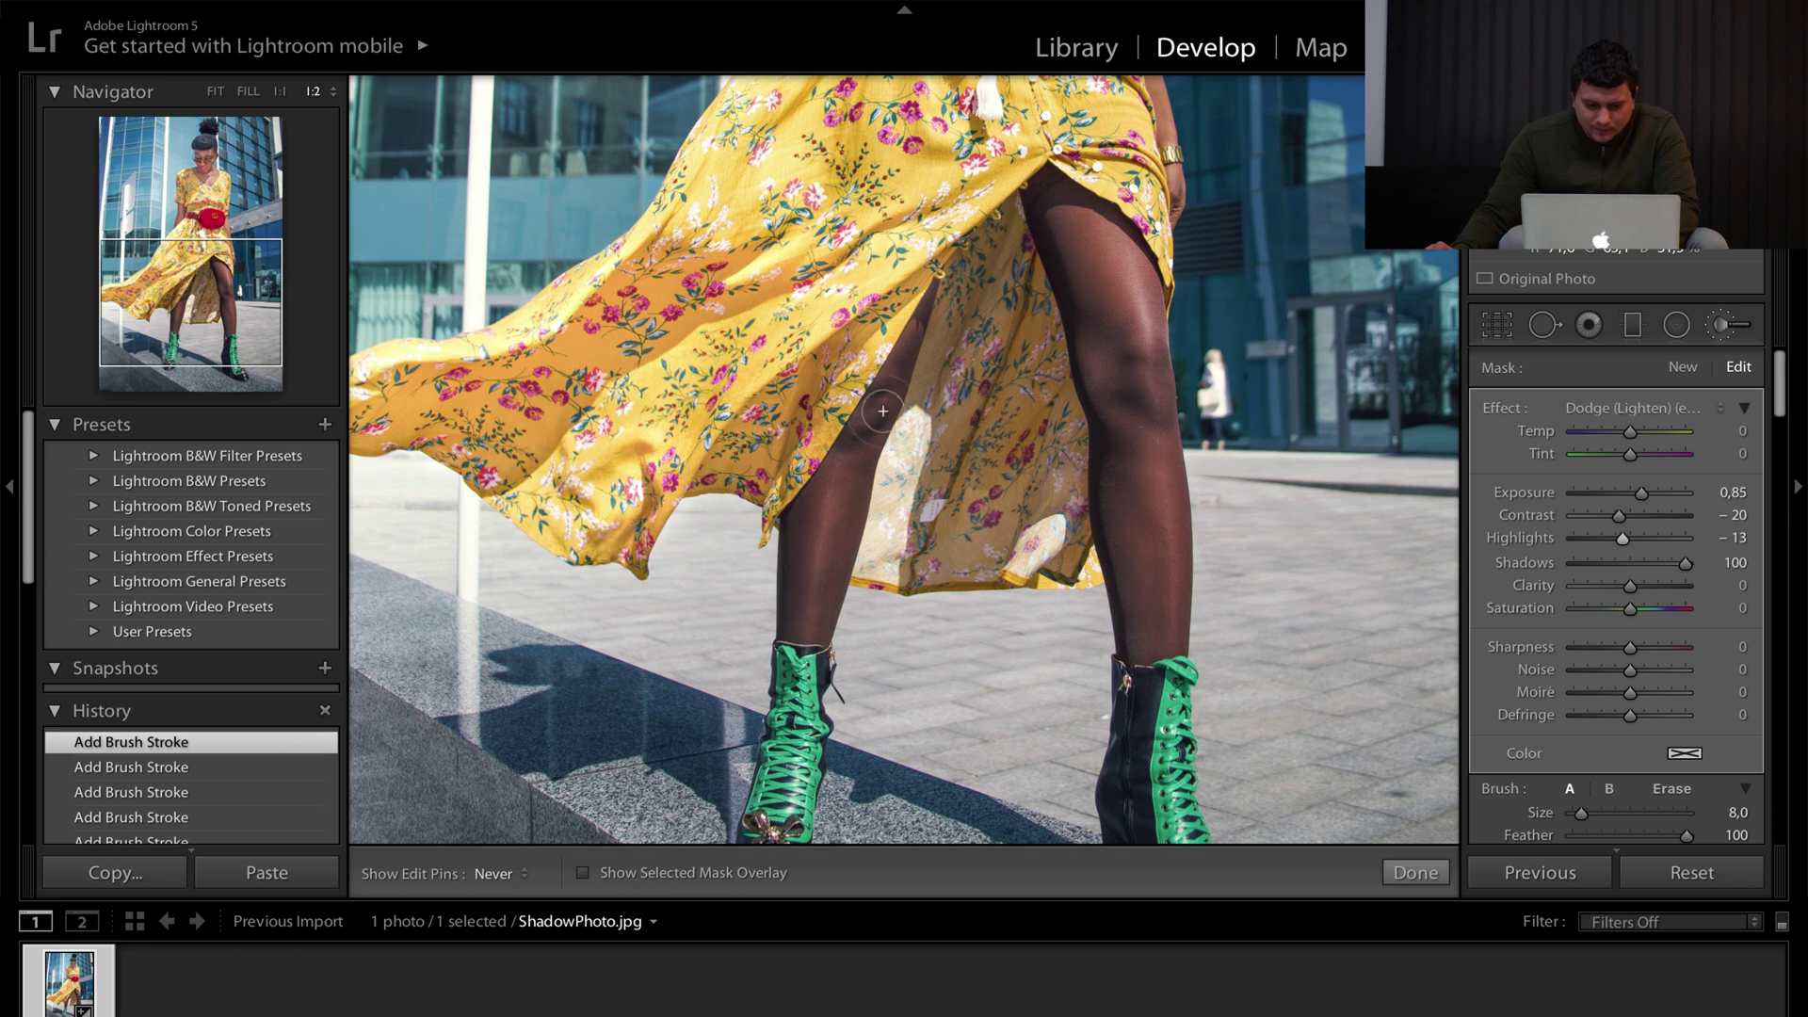
{"action": "mouse_move", "coordinate": [942, 461]}
{"action": "left_mouse_down"}
{"action": "mouse_move", "coordinate": [945, 345]}
{"action": "mouse_move", "coordinate": [1025, 203]}
{"action": "mouse_move", "coordinate": [998, 267]}
{"action": "mouse_move", "coordinate": [1002, 237]}
{"action": "mouse_move", "coordinate": [1023, 349]}
{"action": "mouse_move", "coordinate": [1024, 301]}
{"action": "mouse_move", "coordinate": [1043, 307]}
{"action": "mouse_move", "coordinate": [1053, 535]}
{"action": "mouse_move", "coordinate": [1069, 546]}
{"action": "mouse_move", "coordinate": [1036, 466]}
{"action": "mouse_move", "coordinate": [951, 560]}
{"action": "mouse_move", "coordinate": [954, 480]}
{"action": "mouse_move", "coordinate": [953, 503]}
{"action": "mouse_move", "coordinate": [984, 460]}
{"action": "mouse_move", "coordinate": [1021, 316]}
{"action": "mouse_move", "coordinate": [1013, 468]}
{"action": "mouse_move", "coordinate": [998, 366]}
{"action": "left_mouse_up"}
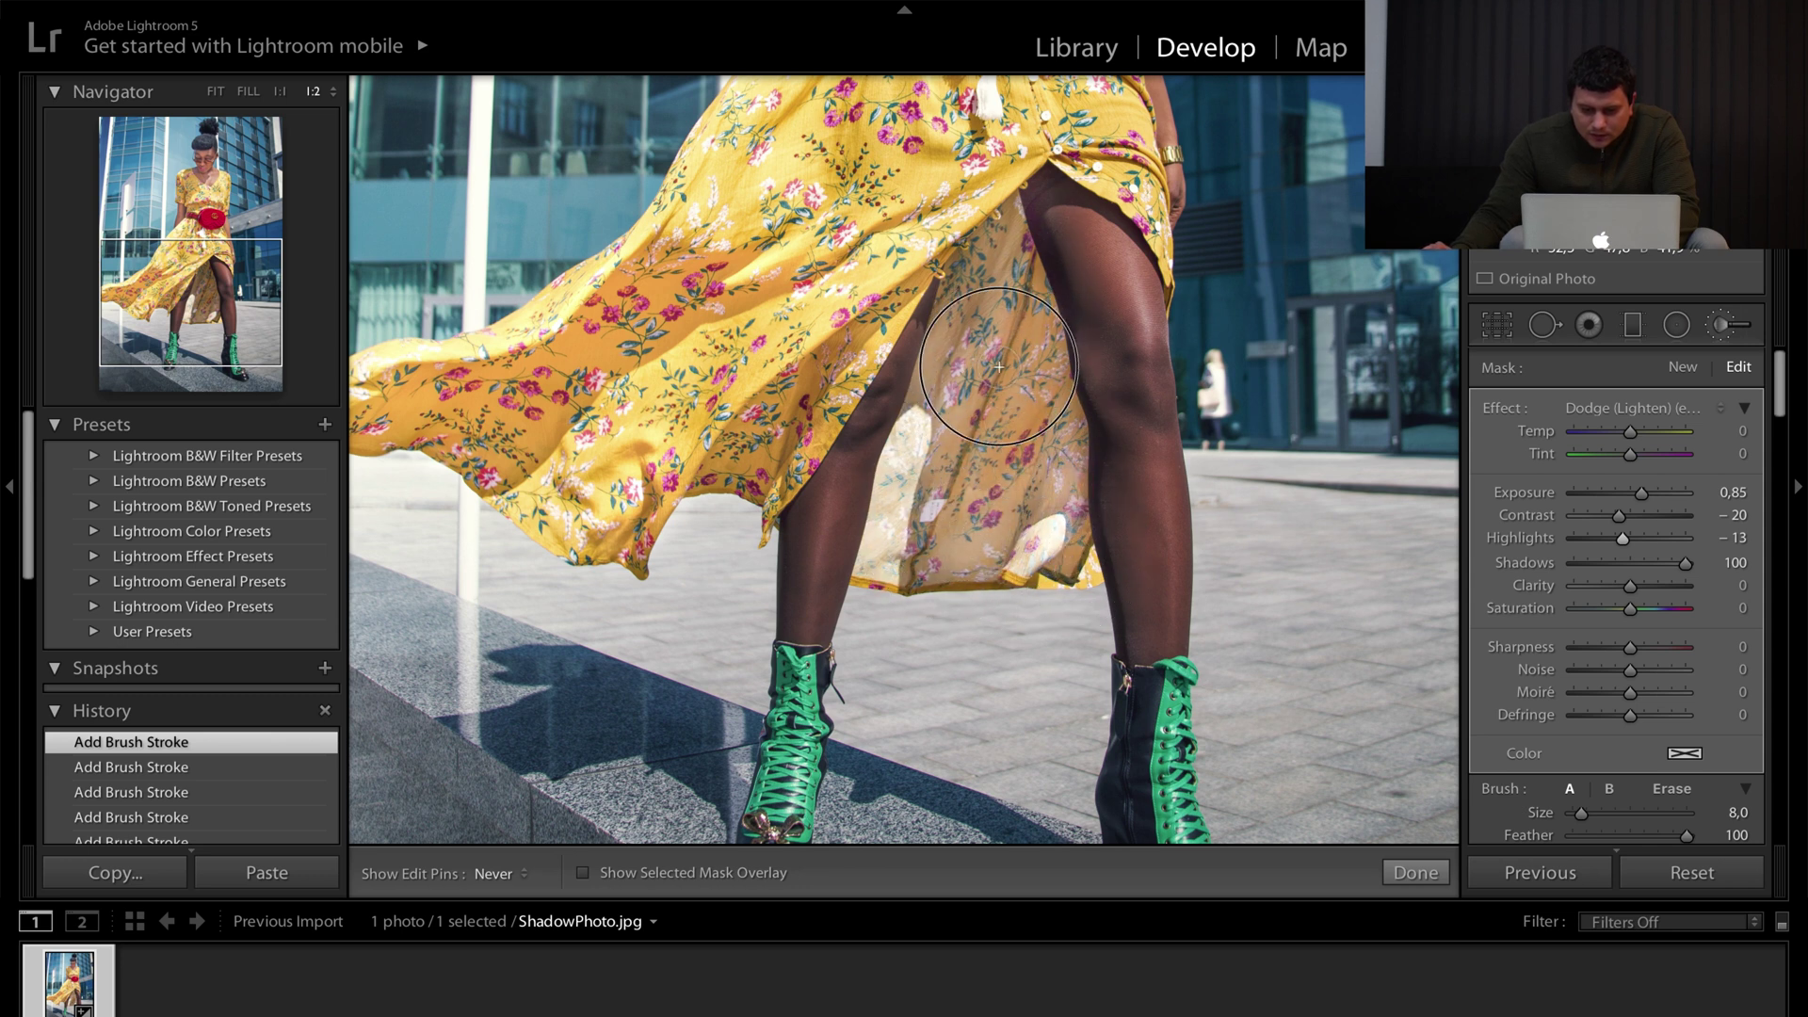
{"action": "mouse_move", "coordinate": [1076, 154]}
{"action": "left_mouse_down"}
{"action": "mouse_move", "coordinate": [1010, 180]}
{"action": "mouse_move", "coordinate": [1065, 179]}
{"action": "mouse_move", "coordinate": [1144, 222]}
{"action": "mouse_move", "coordinate": [1053, 180]}
{"action": "mouse_move", "coordinate": [1031, 220]}
{"action": "mouse_move", "coordinate": [1046, 326]}
{"action": "mouse_move", "coordinate": [1023, 176]}
{"action": "mouse_move", "coordinate": [1097, 507]}
{"action": "mouse_move", "coordinate": [1025, 226]}
{"action": "mouse_move", "coordinate": [941, 303]}
{"action": "mouse_move", "coordinate": [857, 445]}
{"action": "mouse_move", "coordinate": [820, 591]}
{"action": "mouse_move", "coordinate": [825, 477]}
{"action": "mouse_move", "coordinate": [814, 618]}
{"action": "left_mouse_up"}
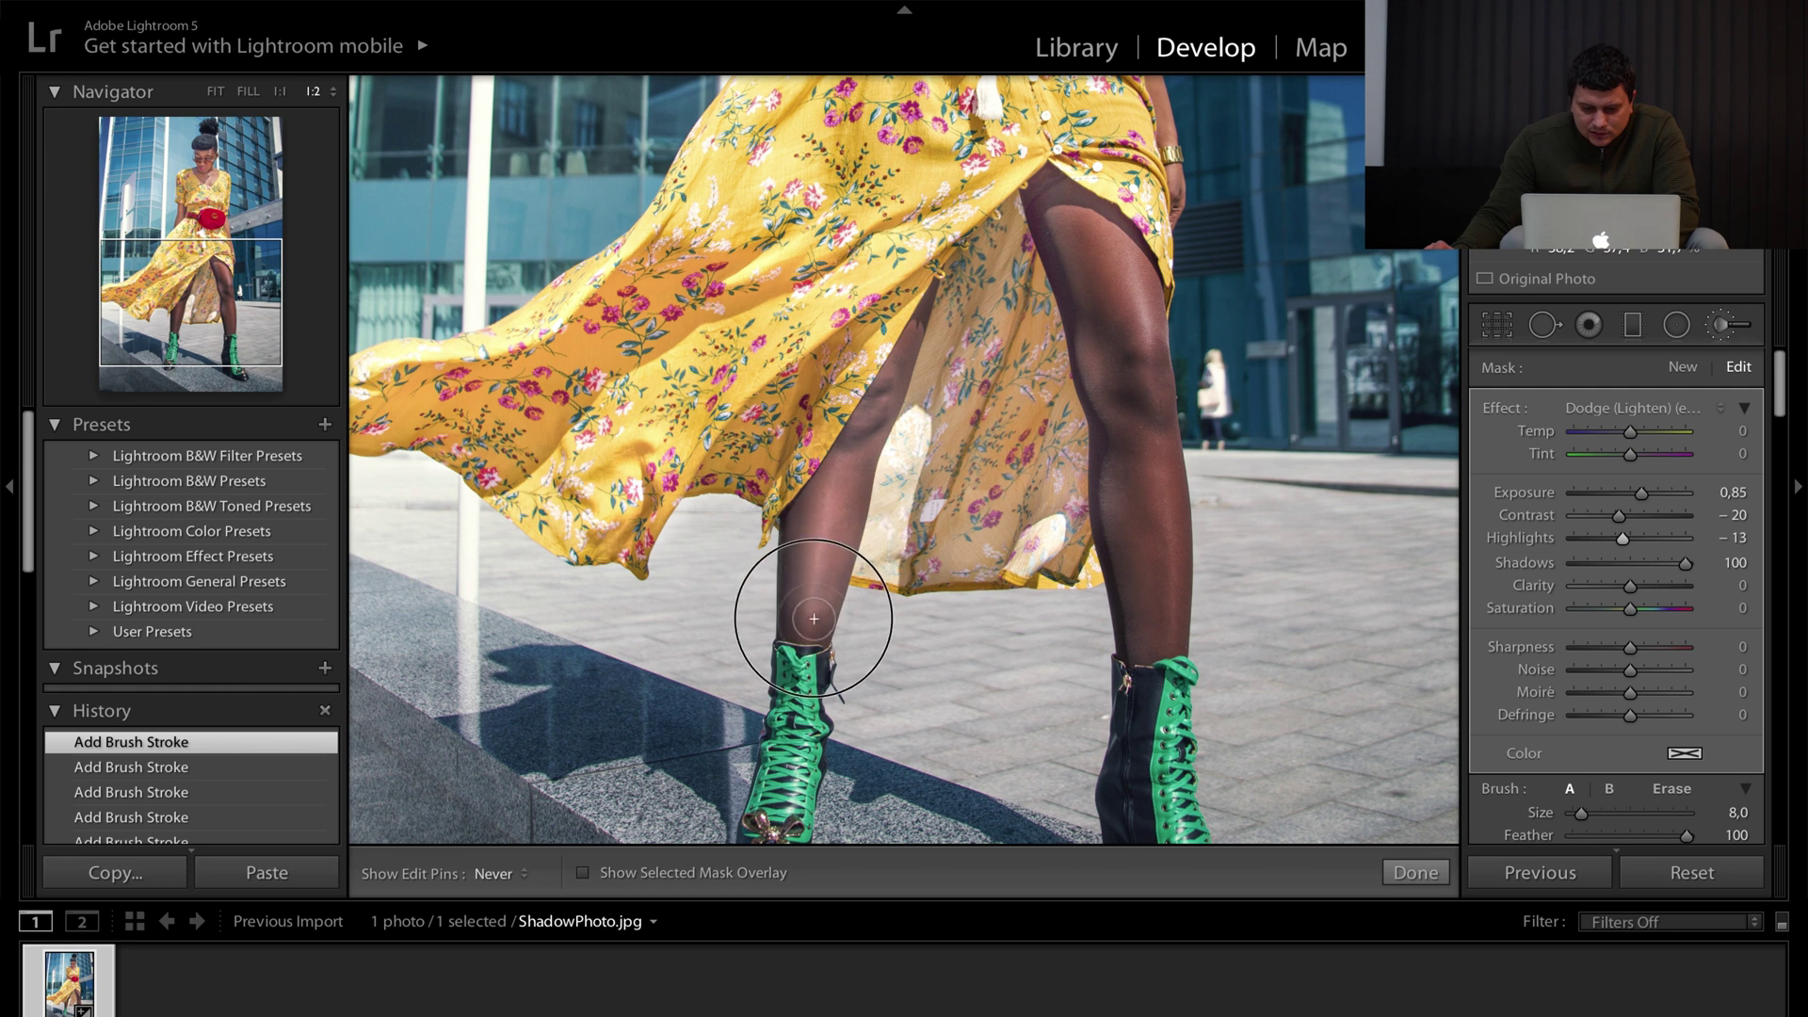
{"action": "mouse_move", "coordinate": [1083, 310]}
{"action": "left_mouse_down"}
{"action": "mouse_move", "coordinate": [1114, 358]}
{"action": "mouse_move", "coordinate": [1099, 244]}
{"action": "mouse_move", "coordinate": [1131, 346]}
{"action": "mouse_move", "coordinate": [1116, 428]}
{"action": "mouse_move", "coordinate": [1142, 453]}
{"action": "mouse_move", "coordinate": [1149, 551]}
{"action": "mouse_move", "coordinate": [1148, 443]}
{"action": "mouse_move", "coordinate": [1137, 619]}
{"action": "mouse_move", "coordinate": [1079, 278]}
{"action": "left_mouse_up"}
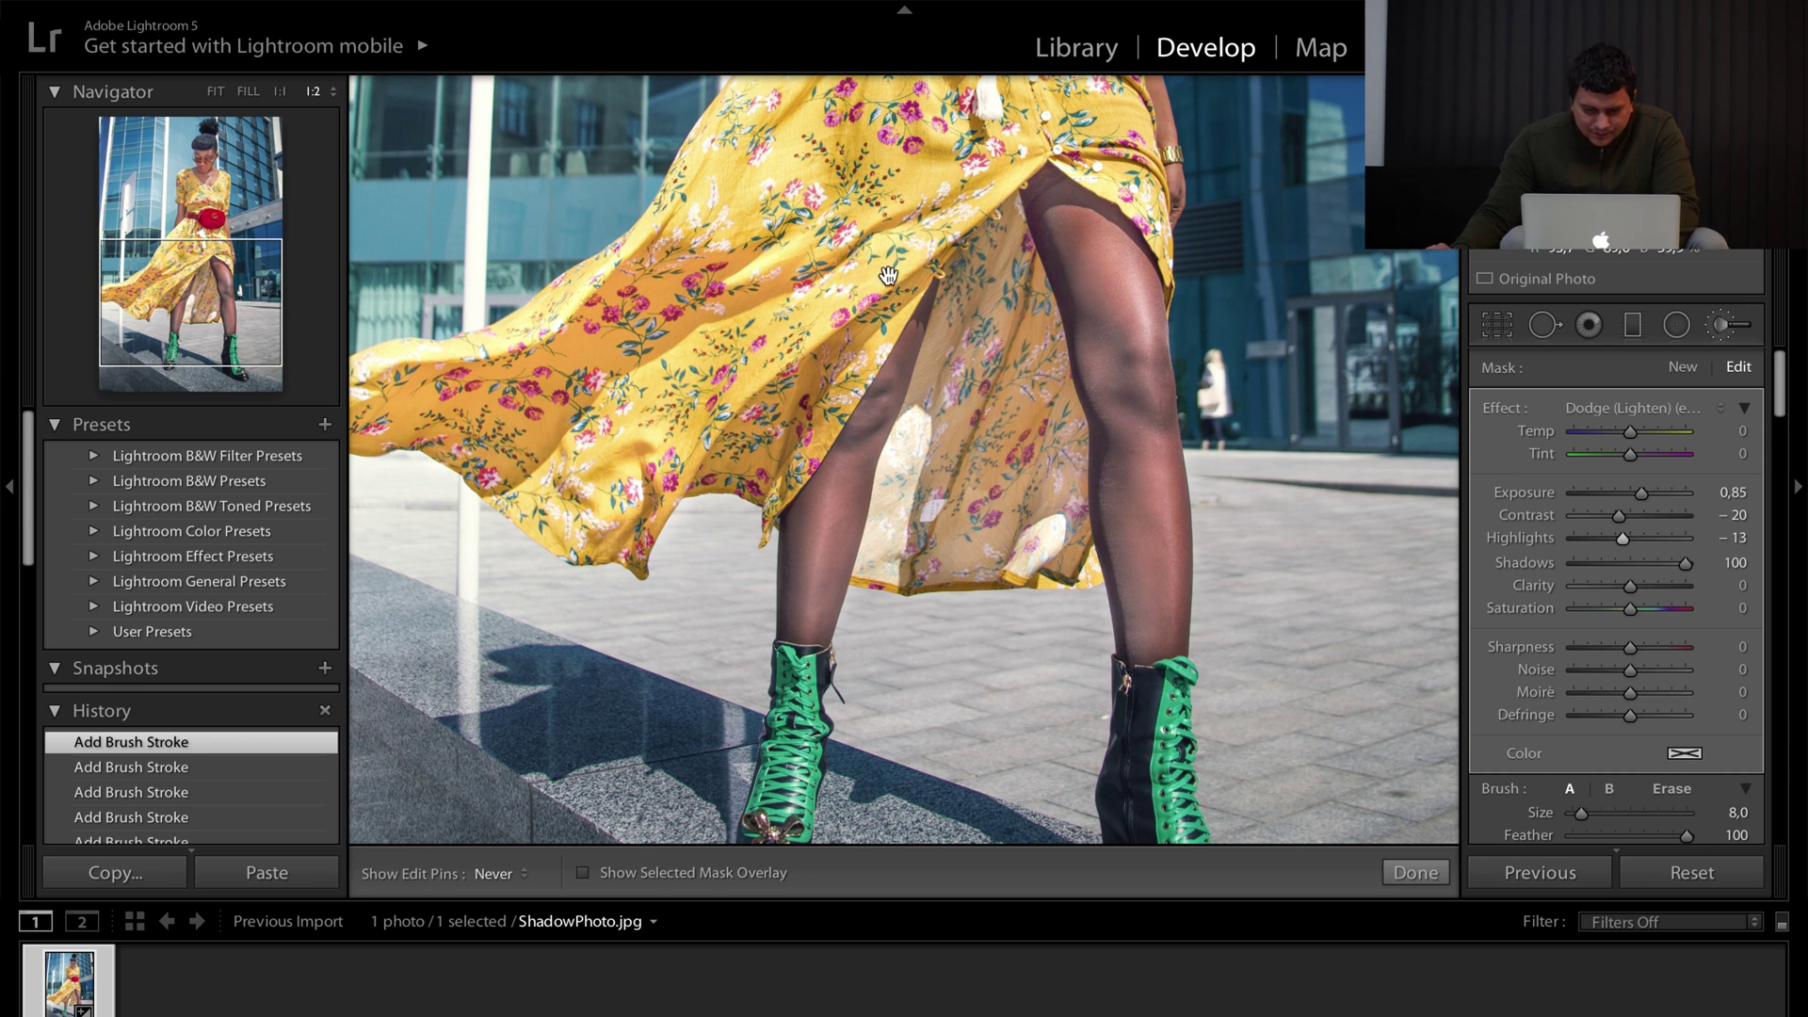
{"action": "left_click_drag", "start_coordinate": [888, 275], "coordinate": [886, 606]}
{"action": "left_click_drag", "start_coordinate": [959, 285], "coordinate": [943, 561]}
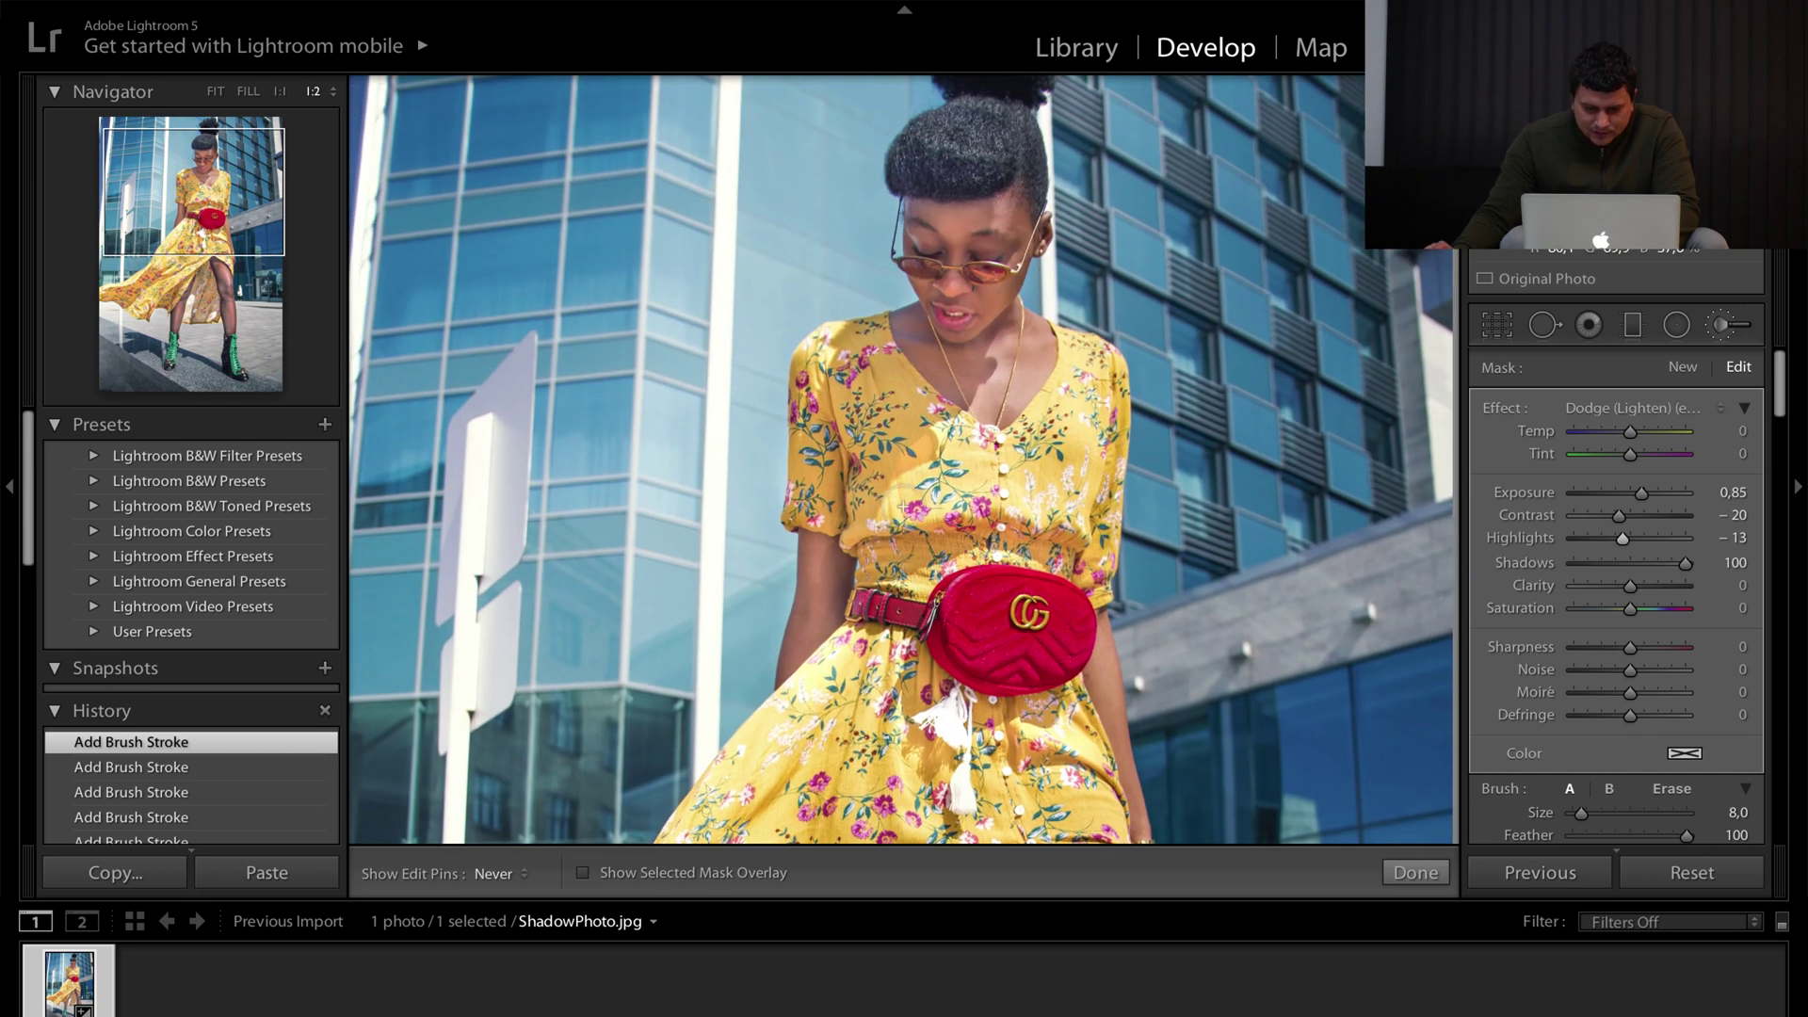
{"action": "left_click_drag", "start_coordinate": [841, 588], "coordinate": [852, 503]}
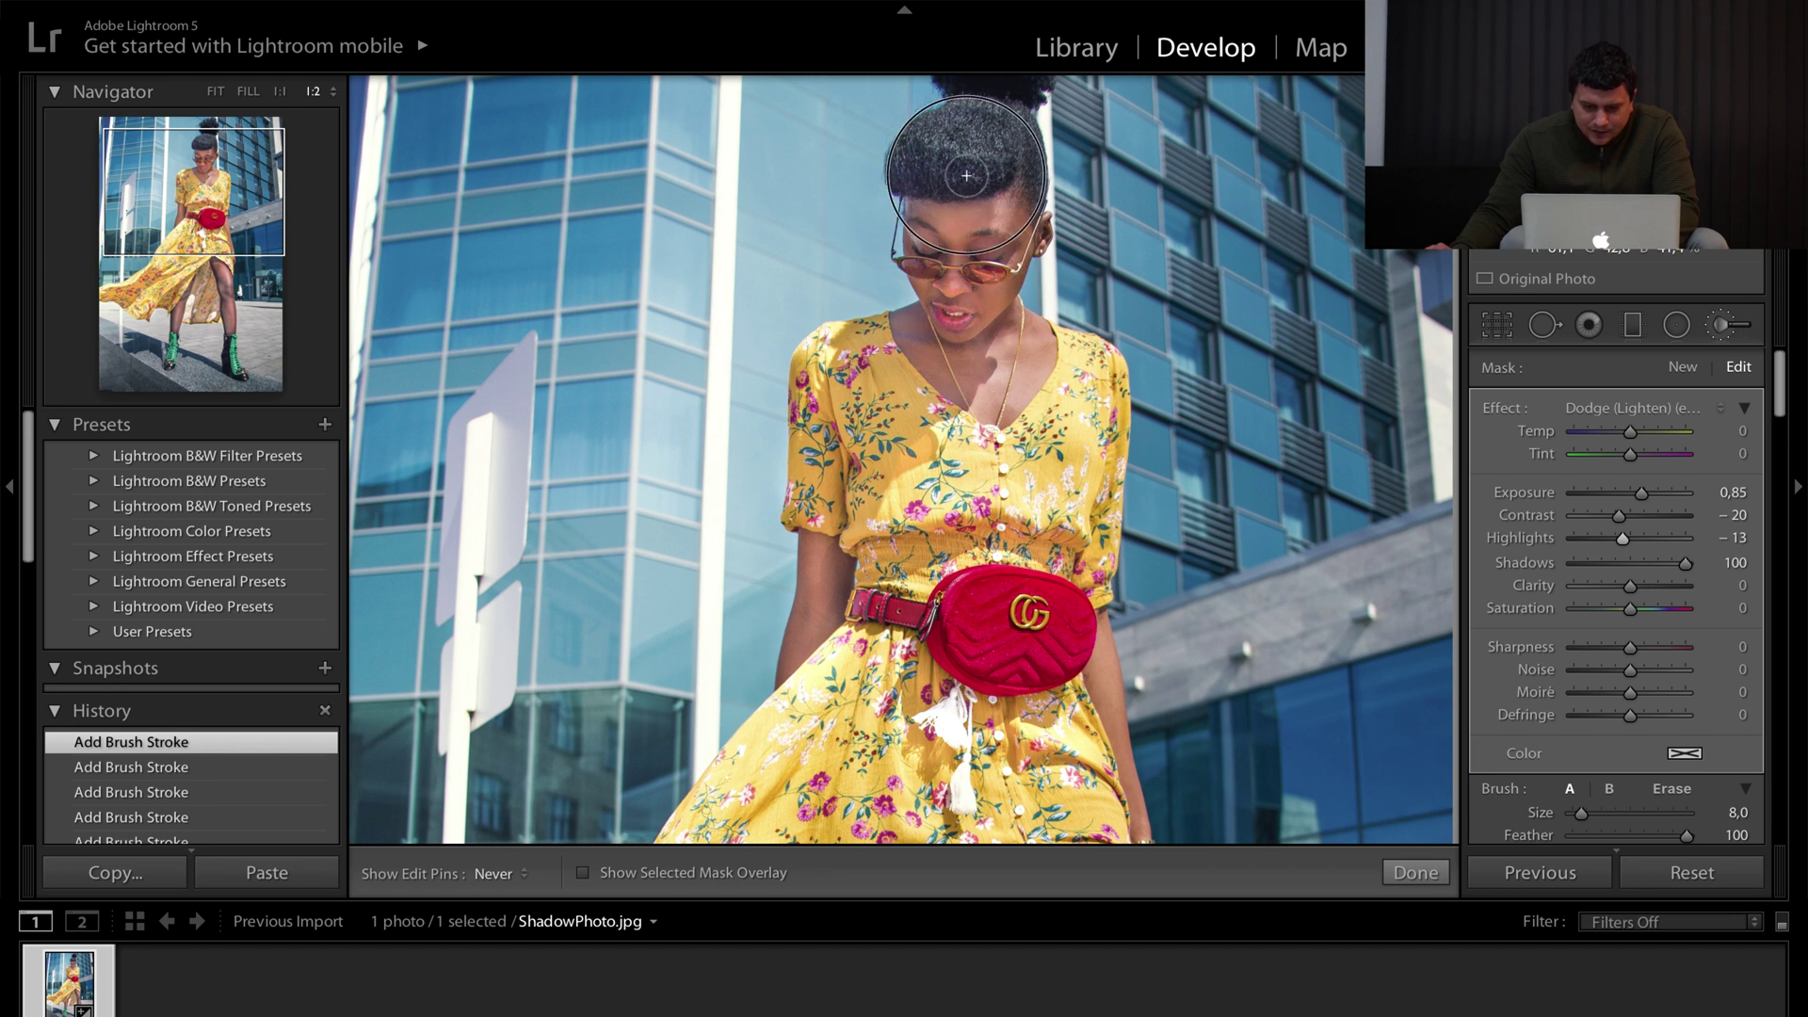
Start a new +4.00 exposure brush mask and paint over the forehead and glasses, resizing the brush
{"action": "left_click", "coordinate": [1717, 325]}
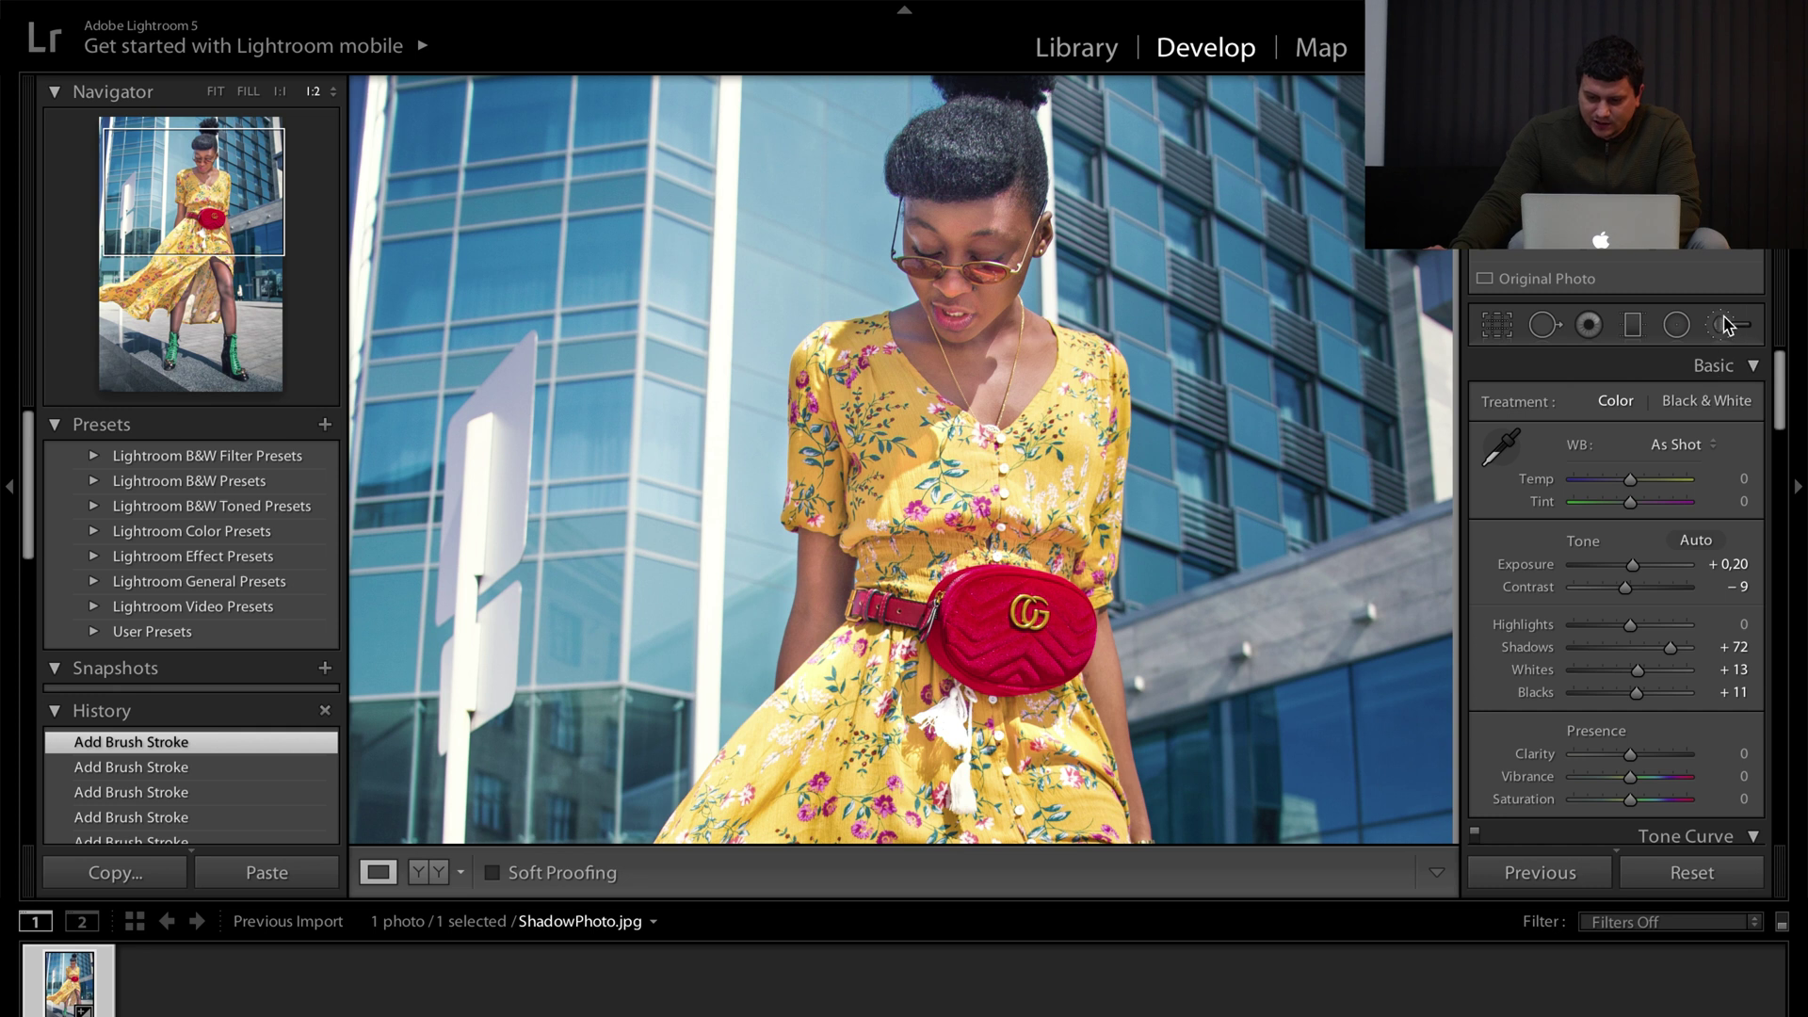
{"action": "left_click", "coordinate": [1723, 325]}
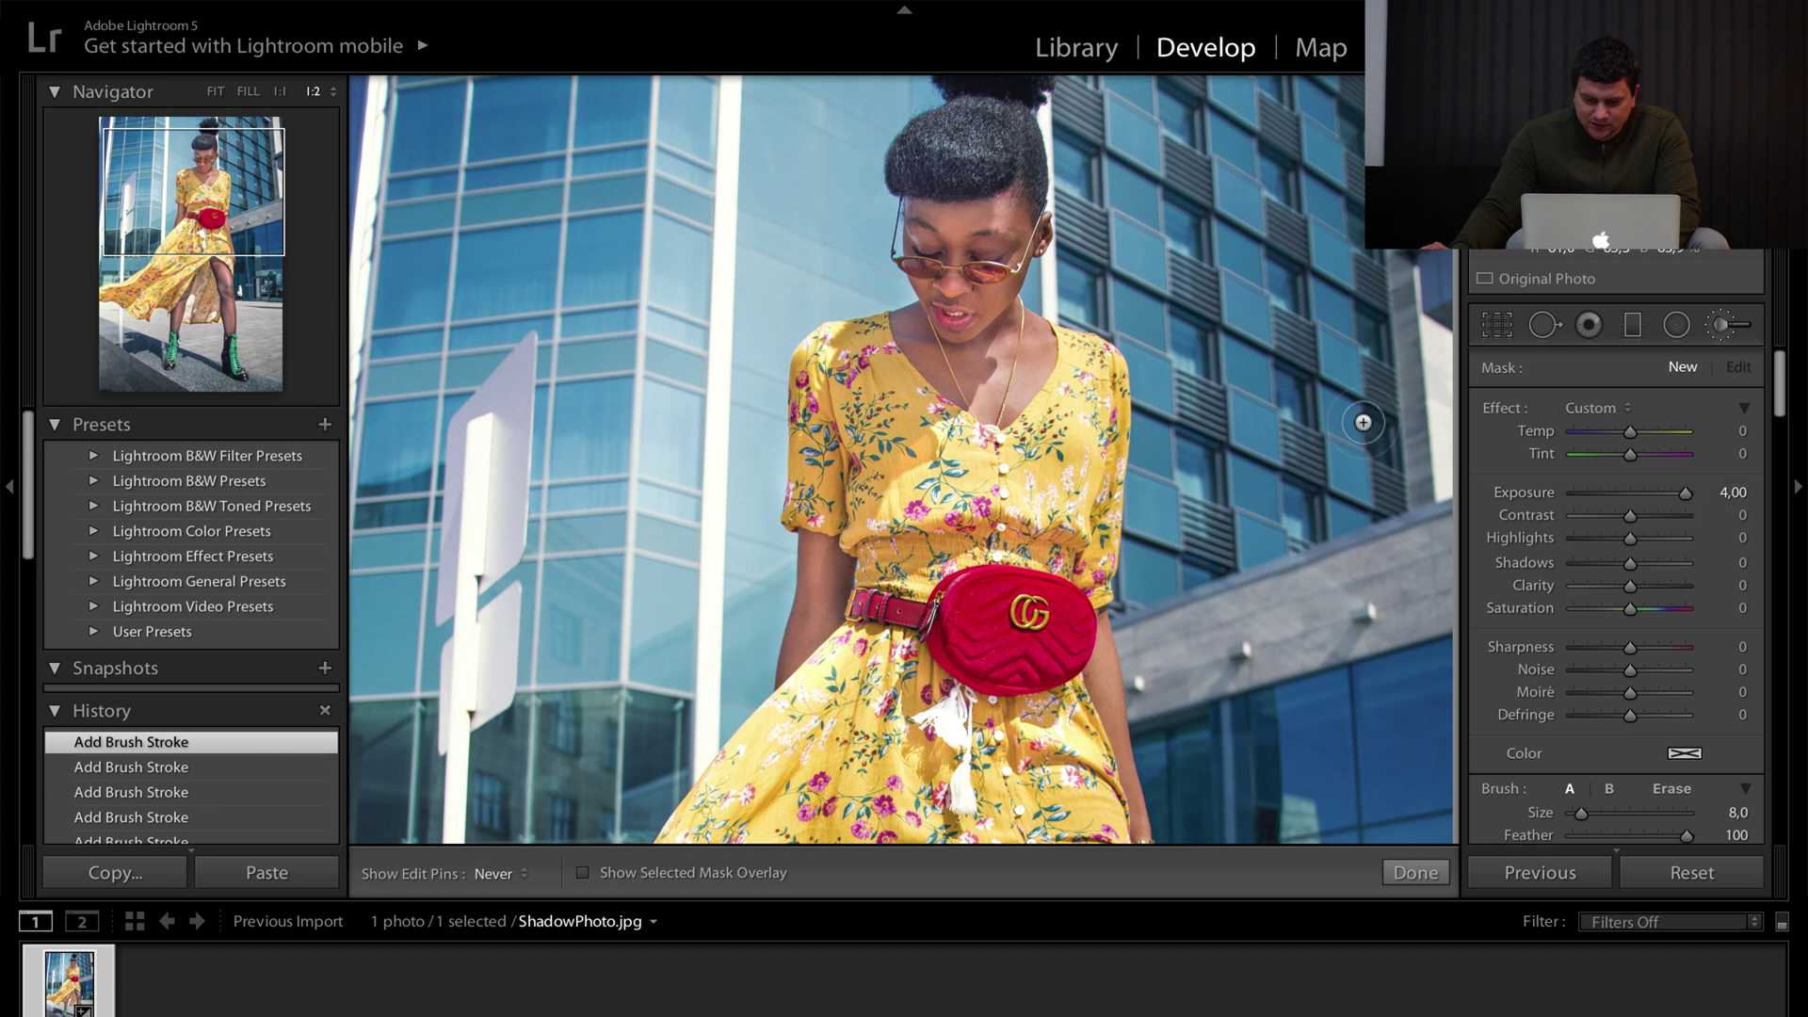
{"action": "mouse_move", "coordinate": [927, 235]}
{"action": "left_mouse_down"}
{"action": "mouse_move", "coordinate": [969, 205]}
{"action": "mouse_move", "coordinate": [986, 254]}
{"action": "mouse_move", "coordinate": [1005, 252]}
{"action": "mouse_move", "coordinate": [965, 304]}
{"action": "mouse_move", "coordinate": [932, 282]}
{"action": "mouse_move", "coordinate": [926, 237]}
{"action": "mouse_move", "coordinate": [974, 367]}
{"action": "mouse_move", "coordinate": [871, 408]}
{"action": "mouse_move", "coordinate": [853, 391]}
{"action": "mouse_move", "coordinate": [927, 325]}
{"action": "mouse_move", "coordinate": [864, 351]}
{"action": "mouse_move", "coordinate": [911, 339]}
{"action": "left_mouse_up"}
{"action": "key", "text": "bracketleft"}
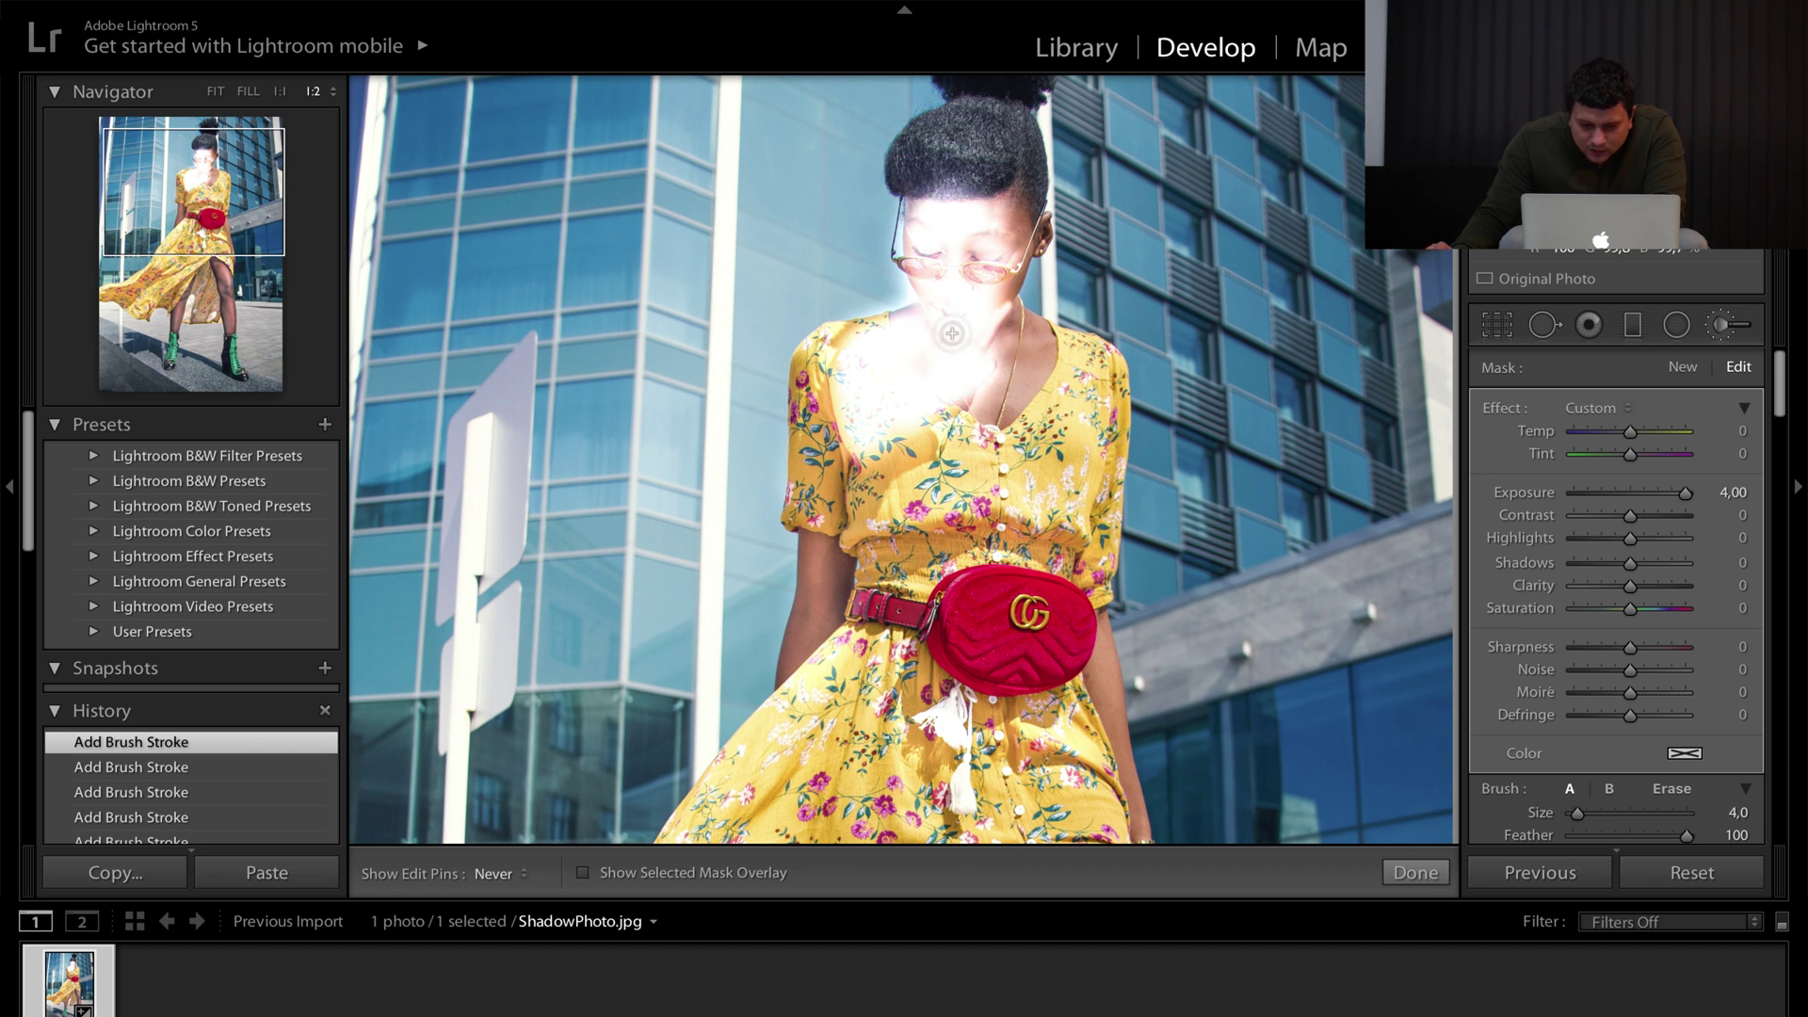
{"action": "key", "text": "bracketright"}
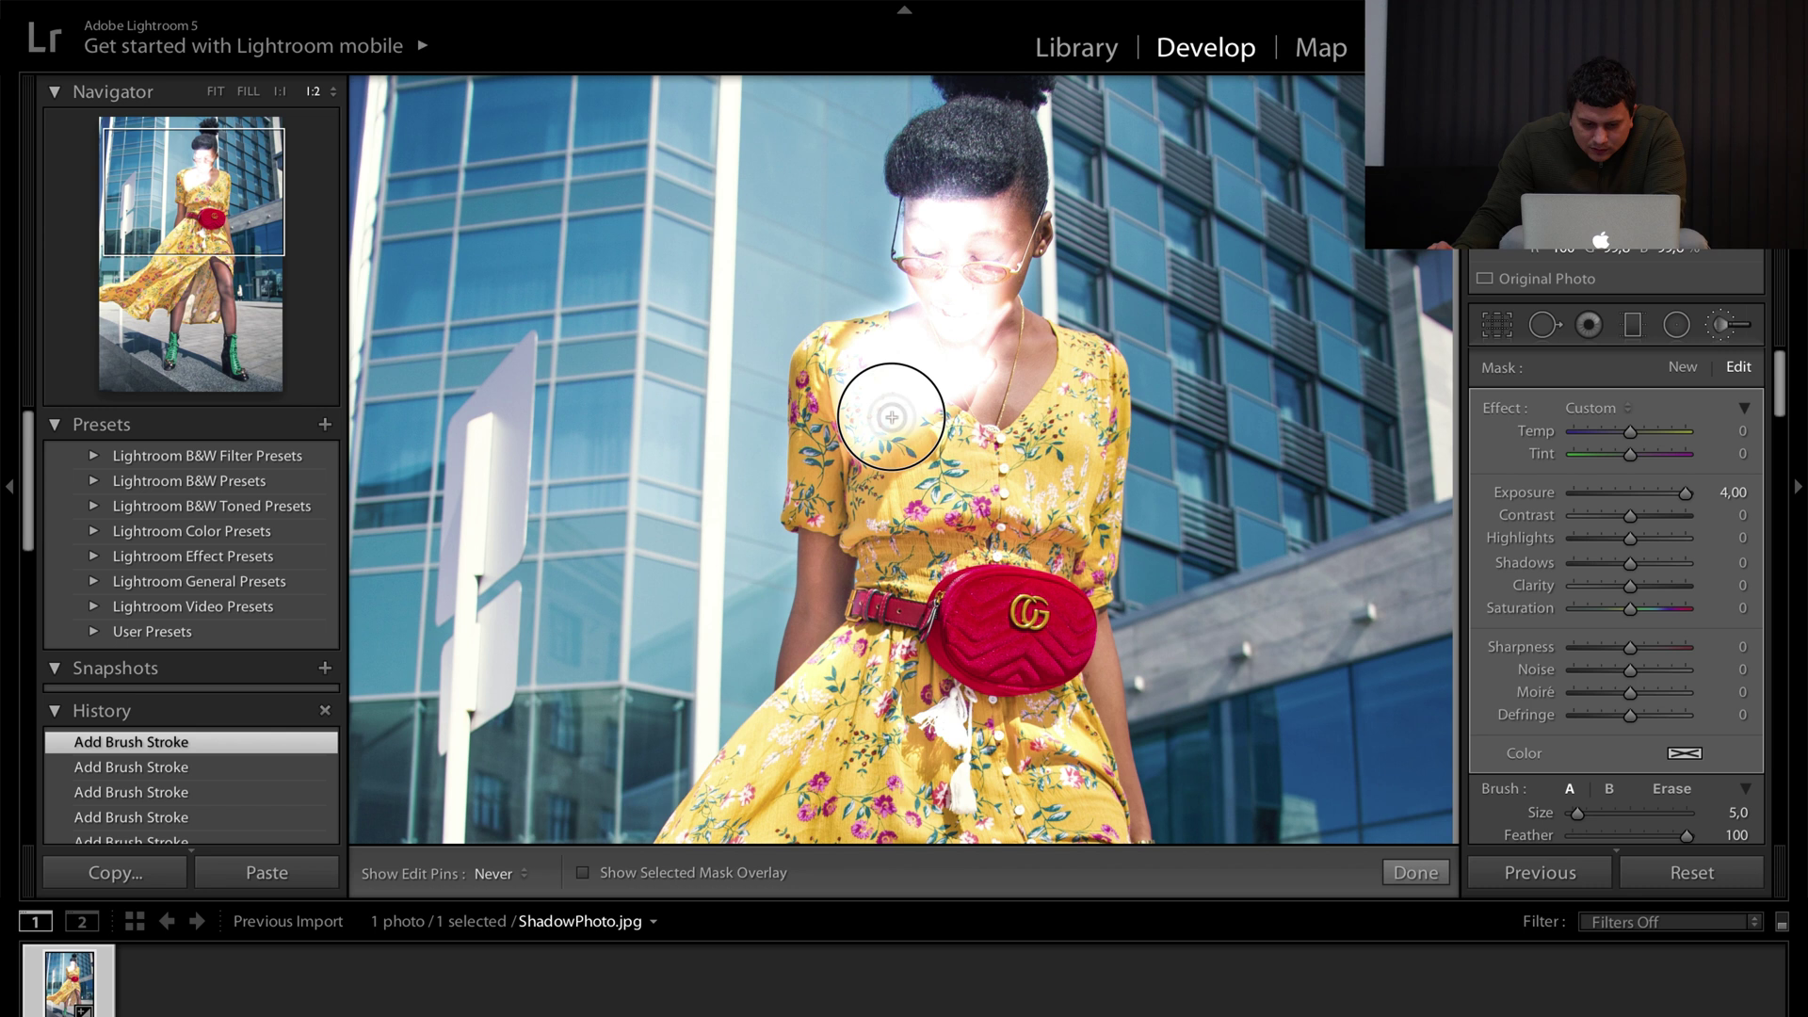
Reset the mask's exposure, set Shadows 100 and lower Highlights, then paint it onto the dress
{"action": "left_click_drag", "start_coordinate": [891, 417], "coordinate": [922, 443]}
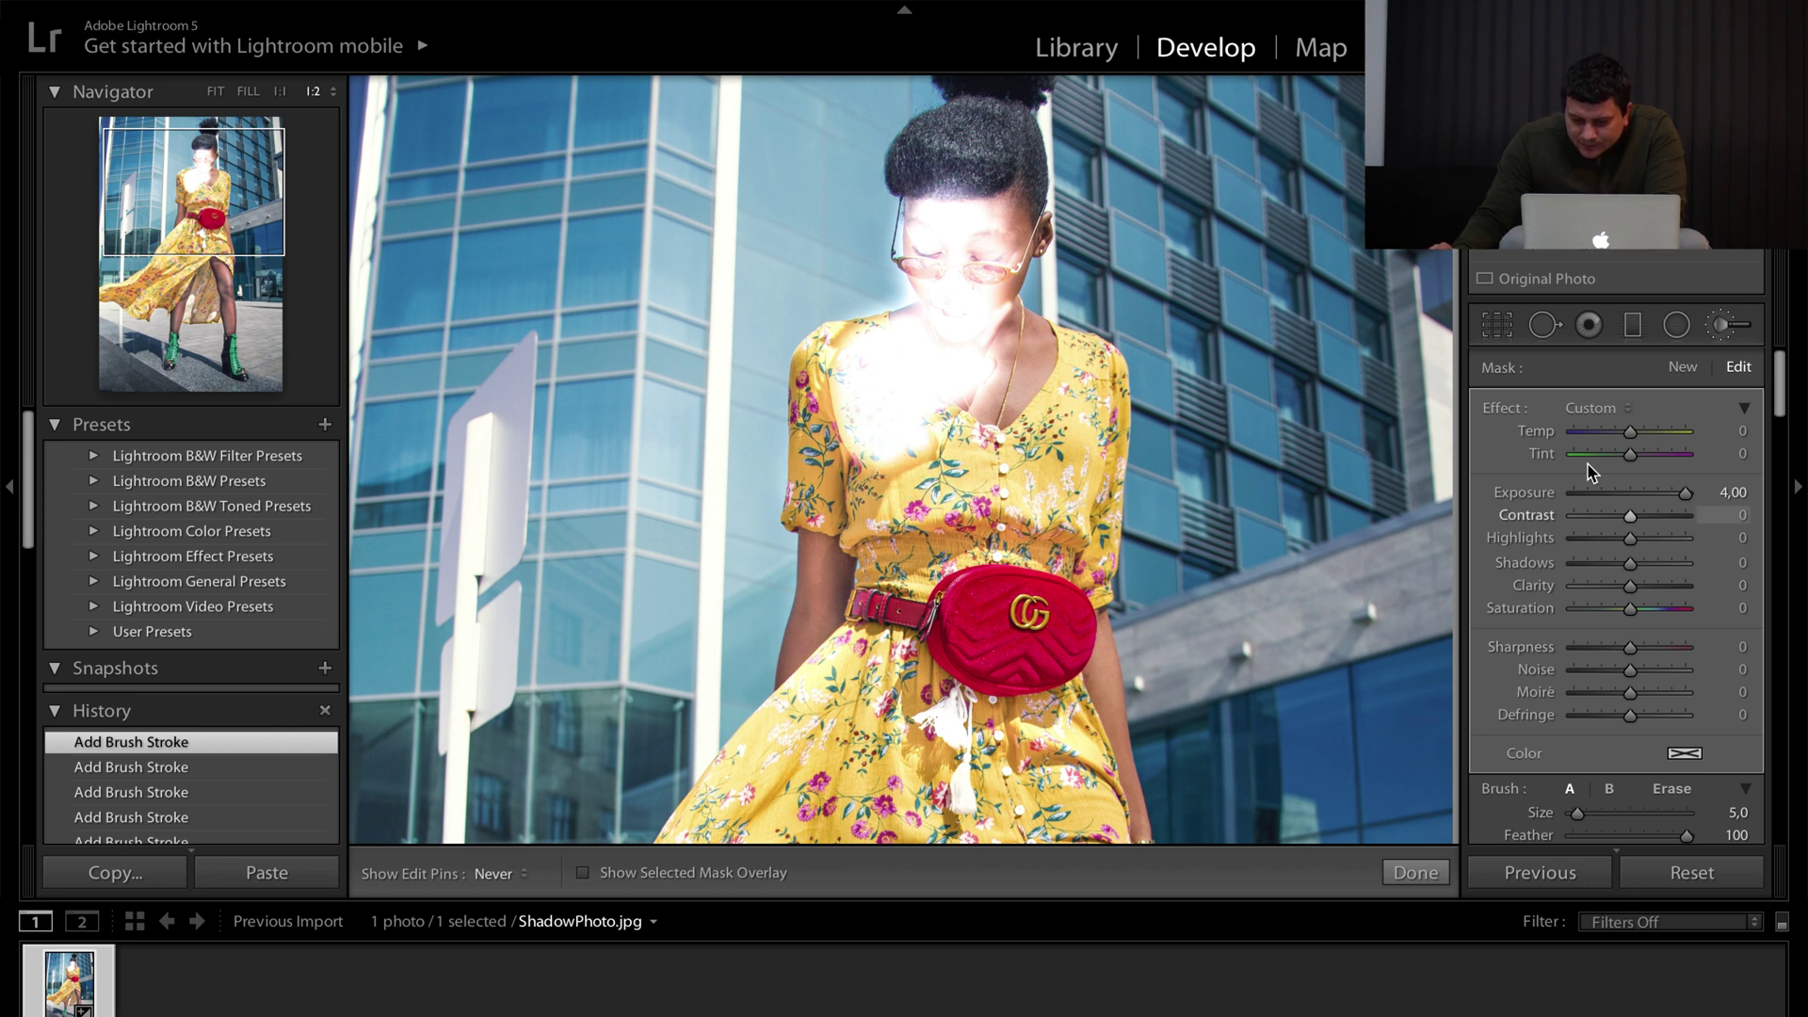
{"action": "double_click", "coordinate": [1526, 492]}
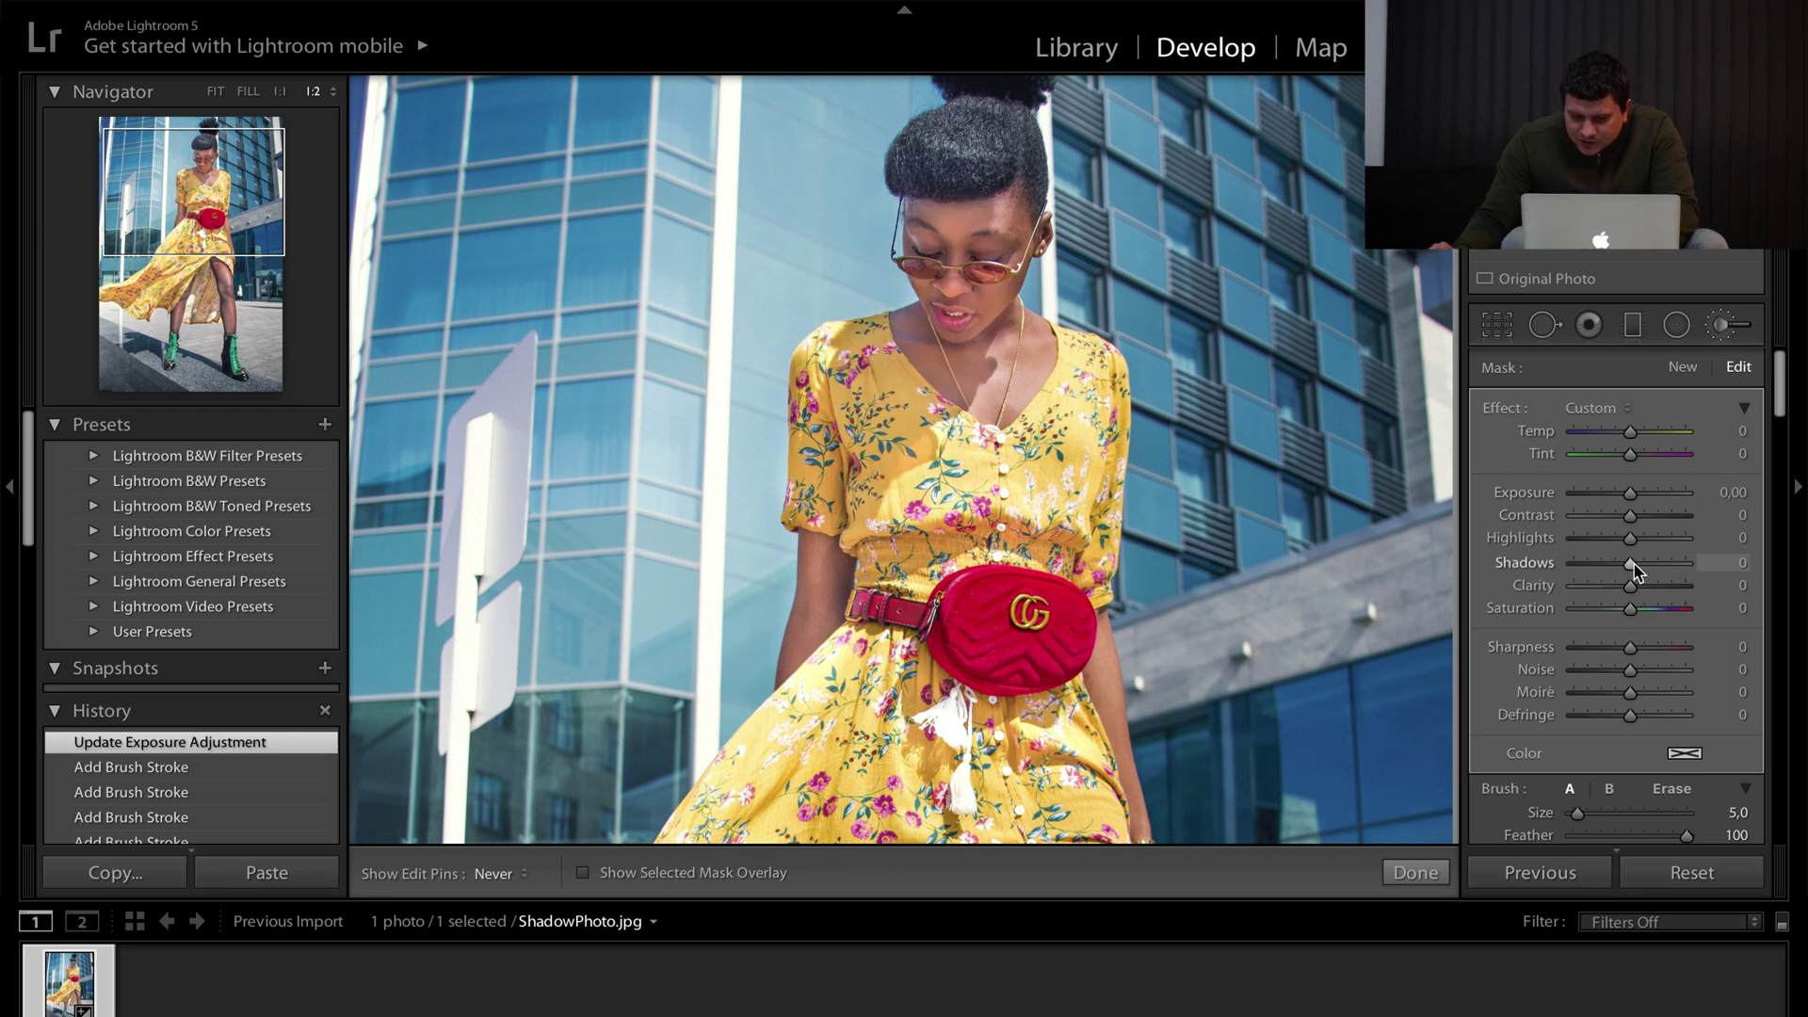
{"action": "left_click_drag", "start_coordinate": [1631, 563], "coordinate": [1694, 563]}
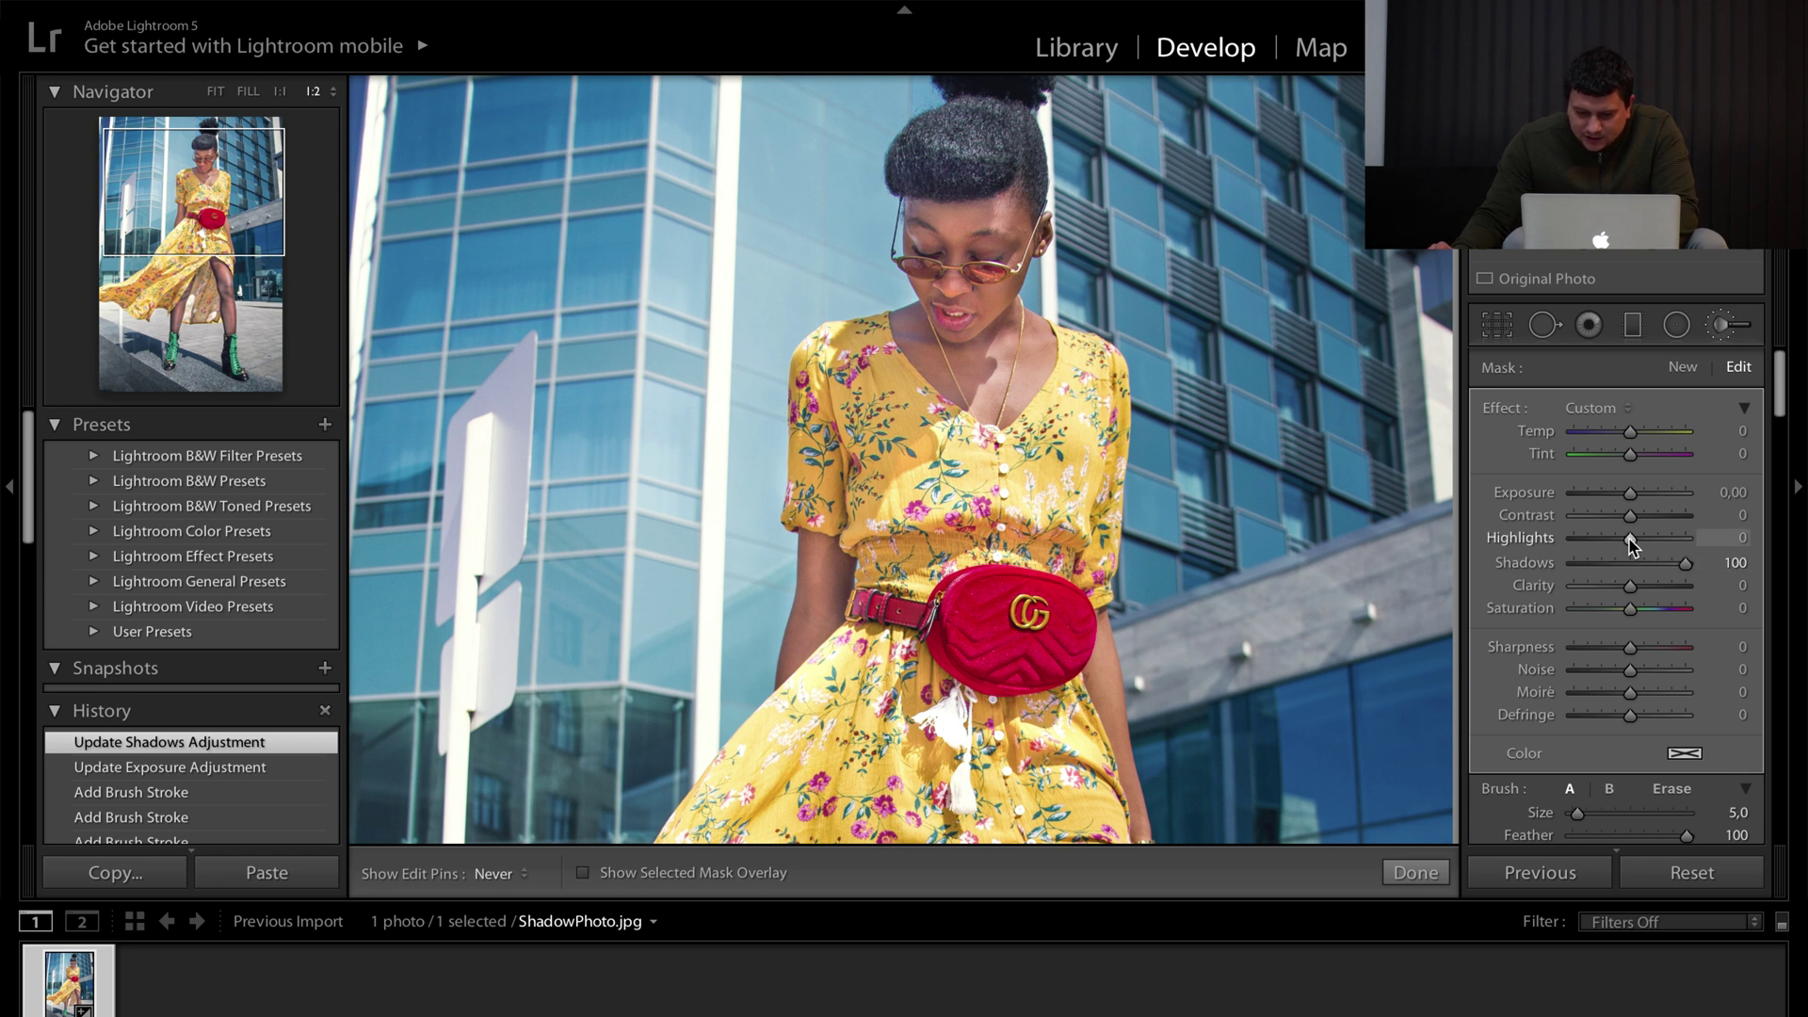
{"action": "mouse_move", "coordinate": [1631, 544]}
{"action": "left_mouse_down"}
{"action": "mouse_move", "coordinate": [1647, 545]}
{"action": "mouse_move", "coordinate": [1625, 550]}
{"action": "mouse_move", "coordinate": [1634, 495]}
{"action": "mouse_move", "coordinate": [1626, 528]}
{"action": "left_mouse_up"}
{"action": "mouse_move", "coordinate": [877, 423]}
{"action": "left_mouse_down"}
{"action": "mouse_move", "coordinate": [817, 443]}
{"action": "mouse_move", "coordinate": [852, 448]}
{"action": "left_mouse_up"}
{"action": "scroll", "coordinate": [854, 448], "scroll_direction": "up", "scroll_amount": 2}
Brush over the waist, belt bag, and the shadowed middle and lower-left skirt
{"action": "scroll", "coordinate": [854, 451], "scroll_direction": "up", "scroll_amount": 3}
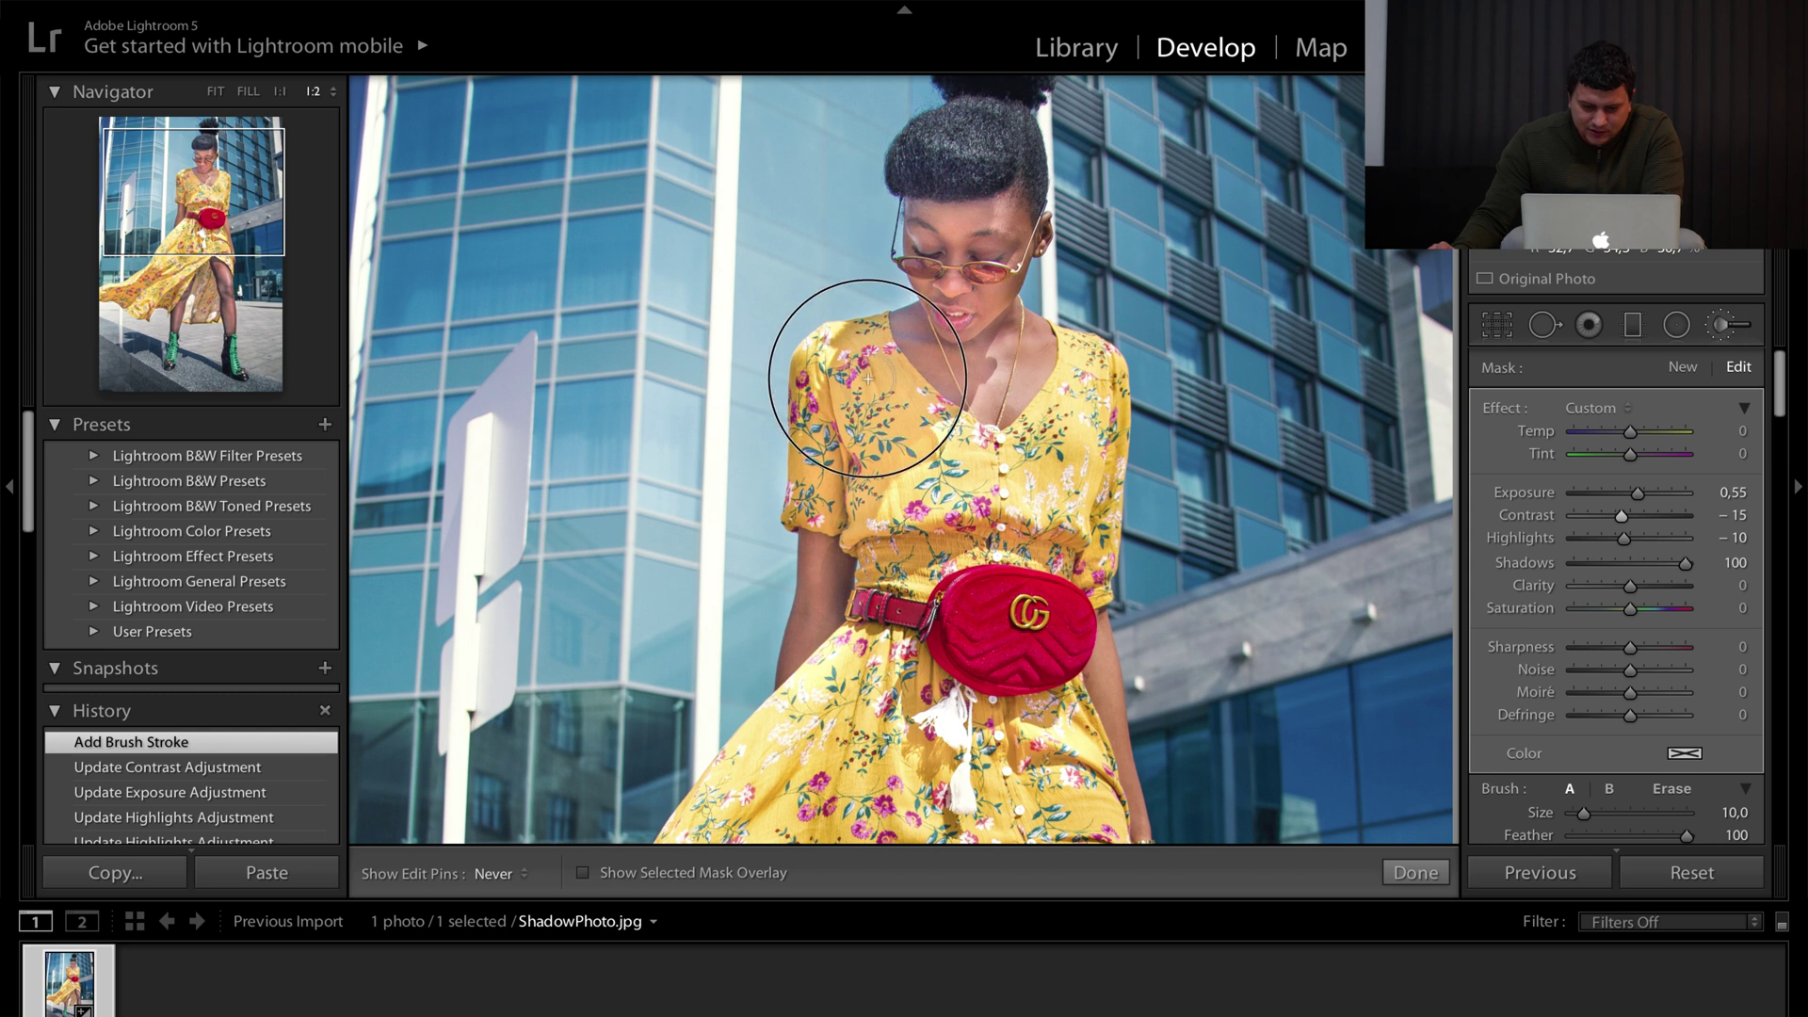
{"action": "mouse_move", "coordinate": [849, 595]}
{"action": "left_mouse_down"}
{"action": "mouse_move", "coordinate": [1064, 546]}
{"action": "mouse_move", "coordinate": [1158, 579]}
{"action": "mouse_move", "coordinate": [1193, 337]}
{"action": "left_mouse_up"}
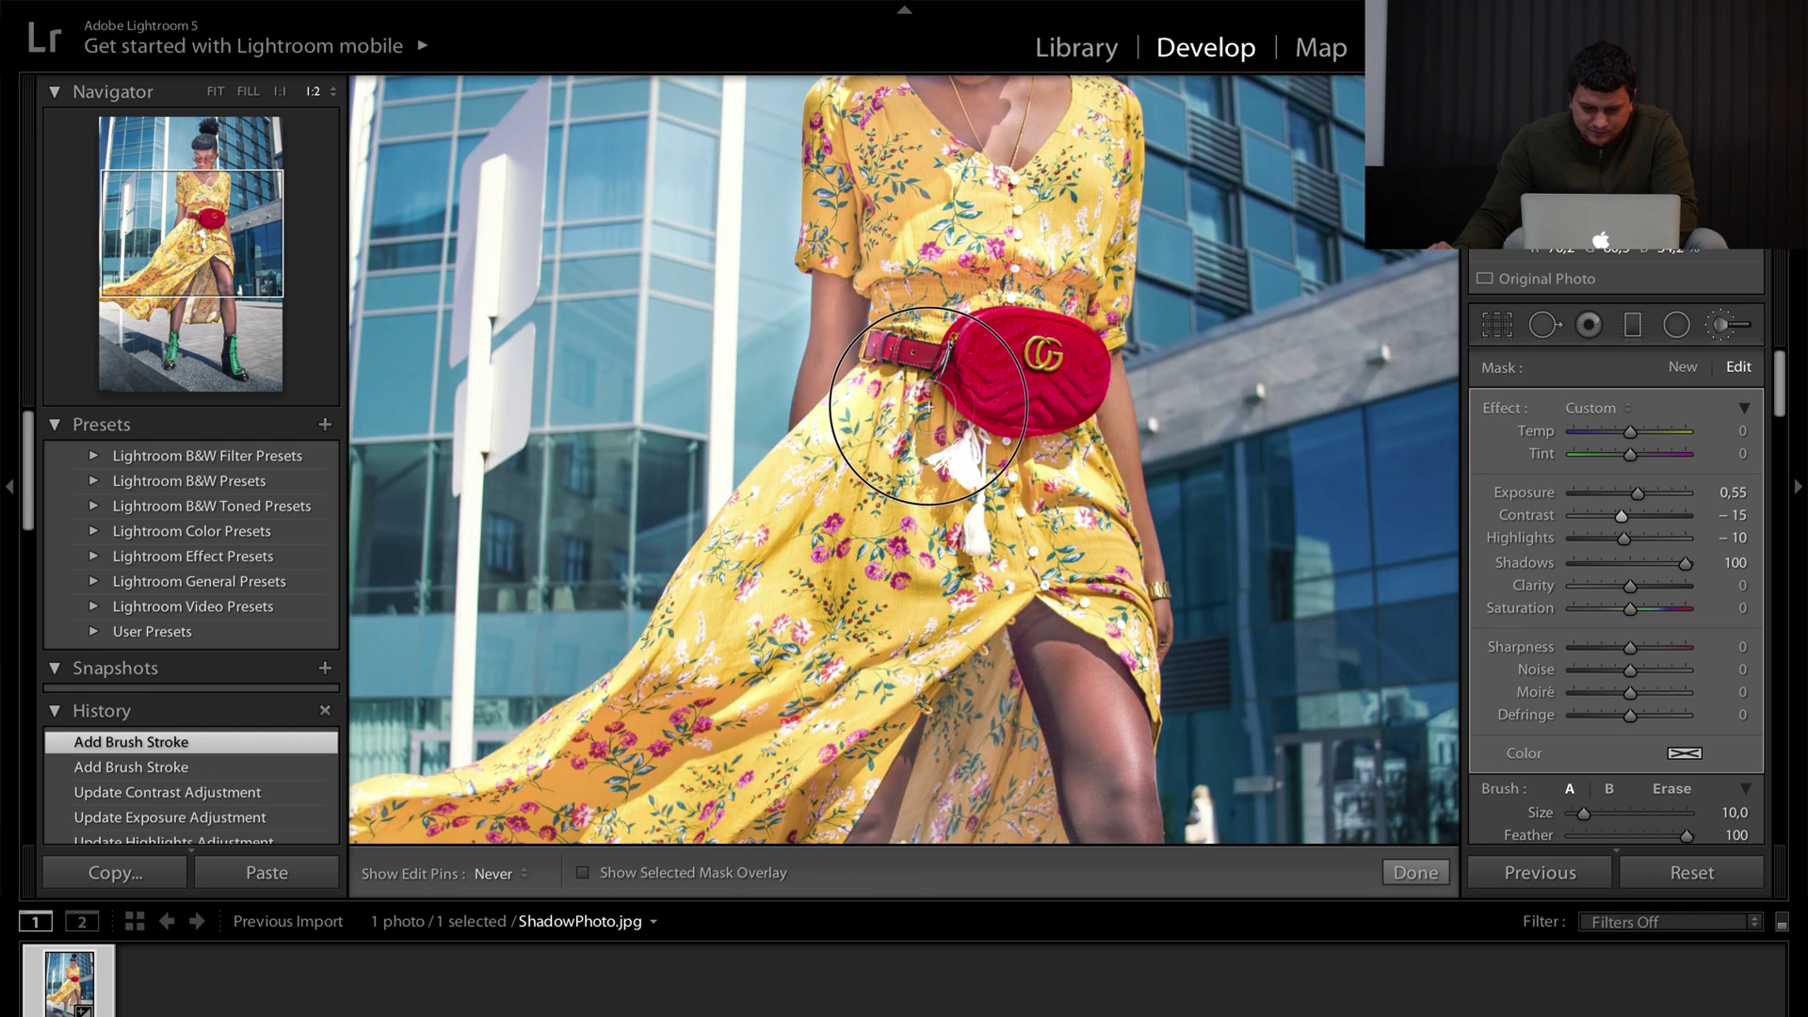
{"action": "left_click", "coordinate": [1043, 455]}
{"action": "left_click_drag", "start_coordinate": [1042, 455], "coordinate": [1070, 273]}
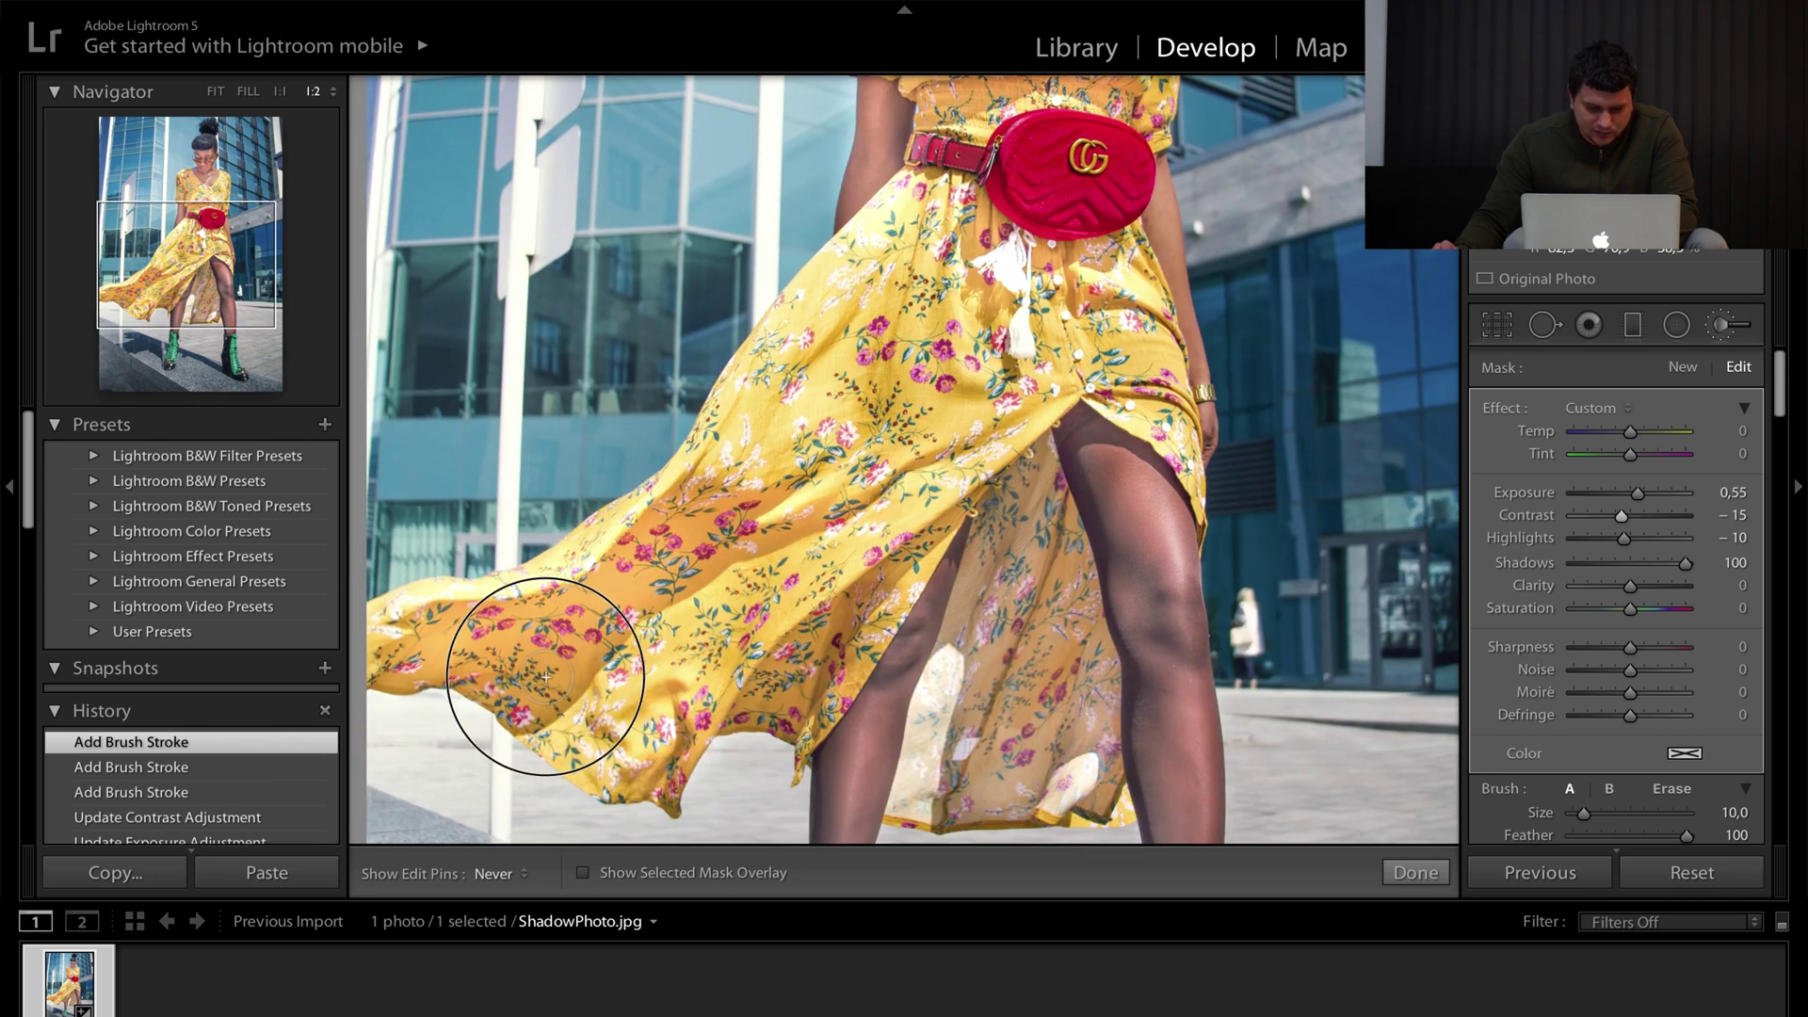
{"action": "mouse_move", "coordinate": [733, 543]}
{"action": "left_mouse_down"}
{"action": "mouse_move", "coordinate": [867, 444]}
{"action": "mouse_move", "coordinate": [814, 499]}
{"action": "left_mouse_up"}
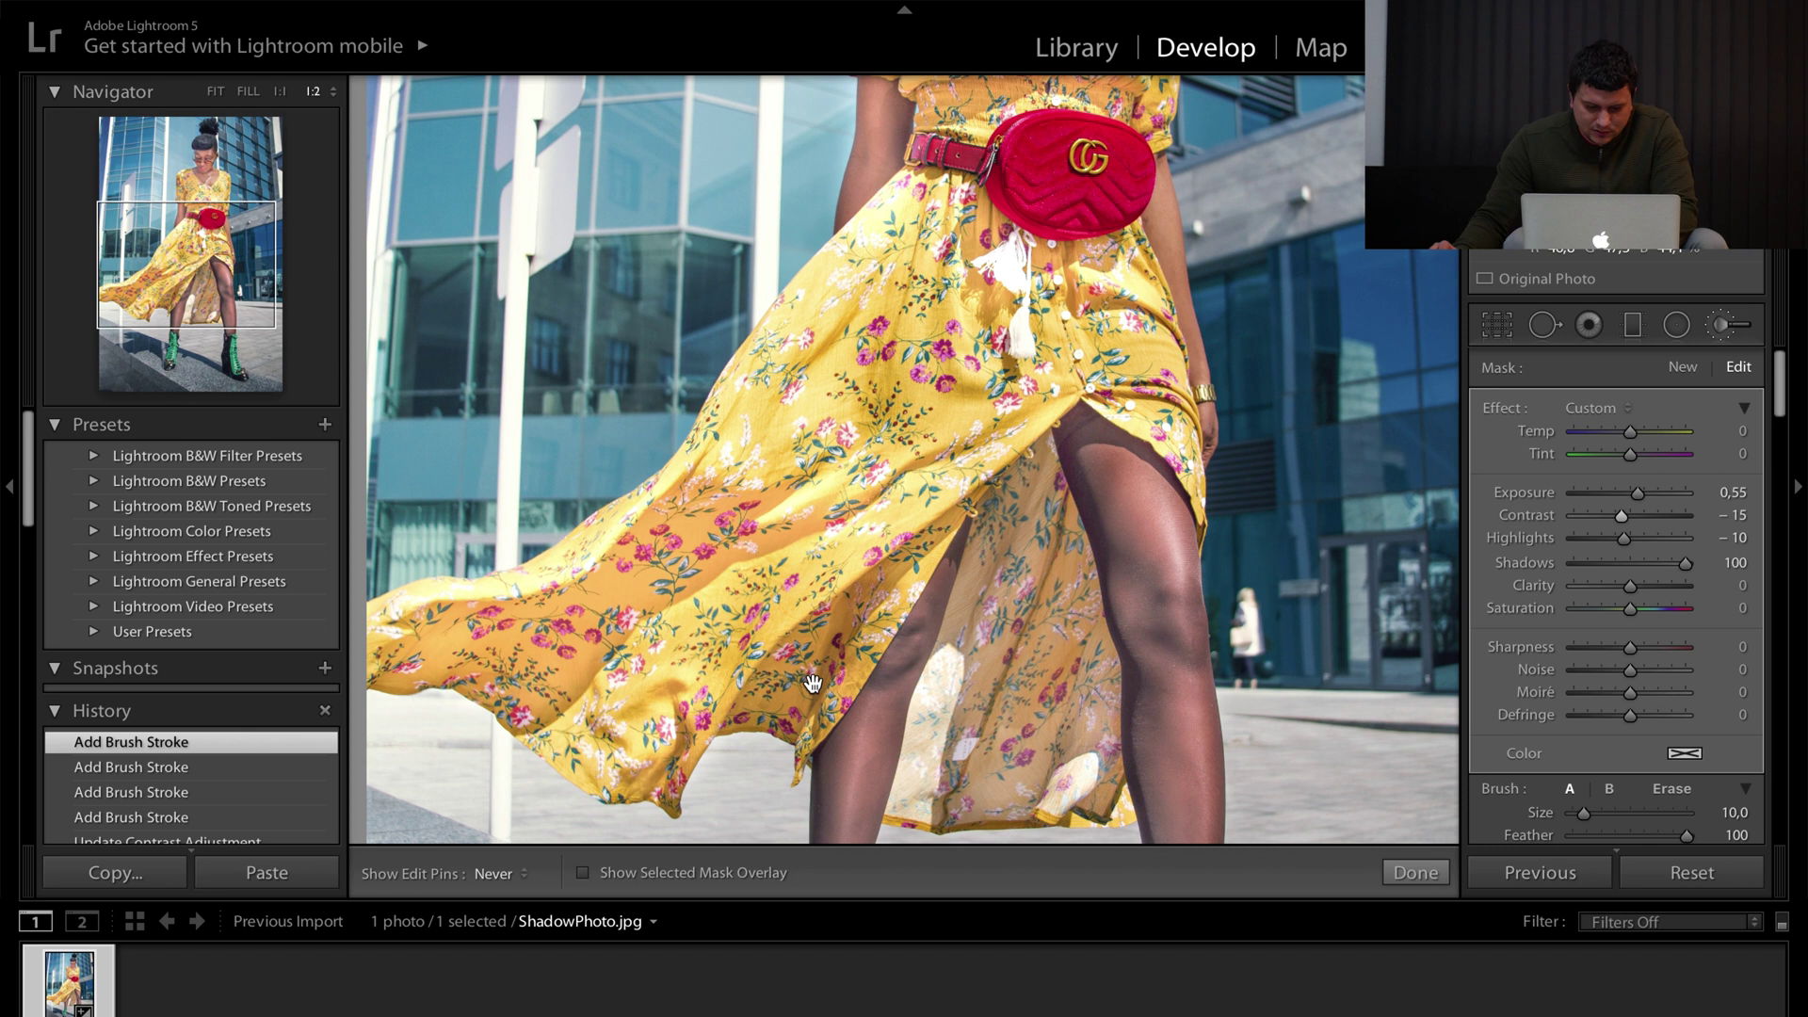
{"action": "mouse_move", "coordinate": [866, 566]}
{"action": "left_mouse_down"}
{"action": "mouse_move", "coordinate": [807, 715]}
{"action": "mouse_move", "coordinate": [710, 708]}
{"action": "mouse_move", "coordinate": [668, 767]}
{"action": "mouse_move", "coordinate": [668, 683]}
{"action": "left_mouse_up"}
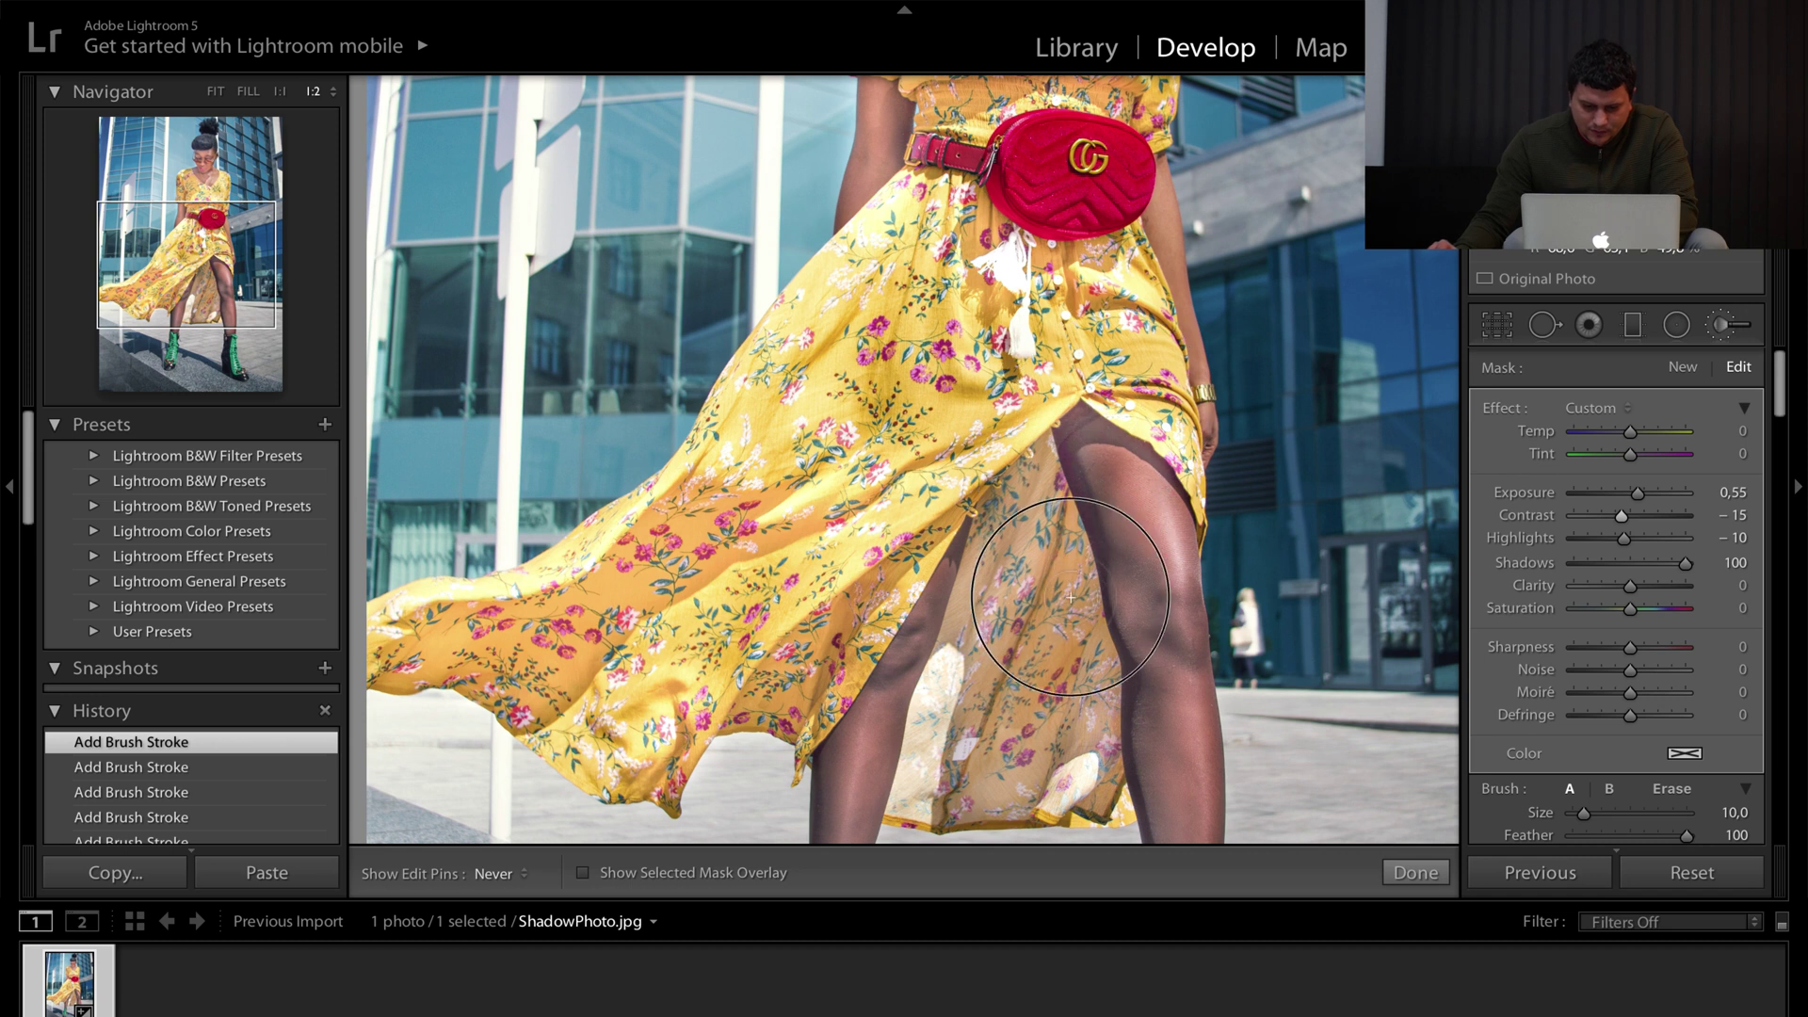
{"action": "scroll", "coordinate": [976, 631], "scroll_direction": "down", "scroll_amount": 5}
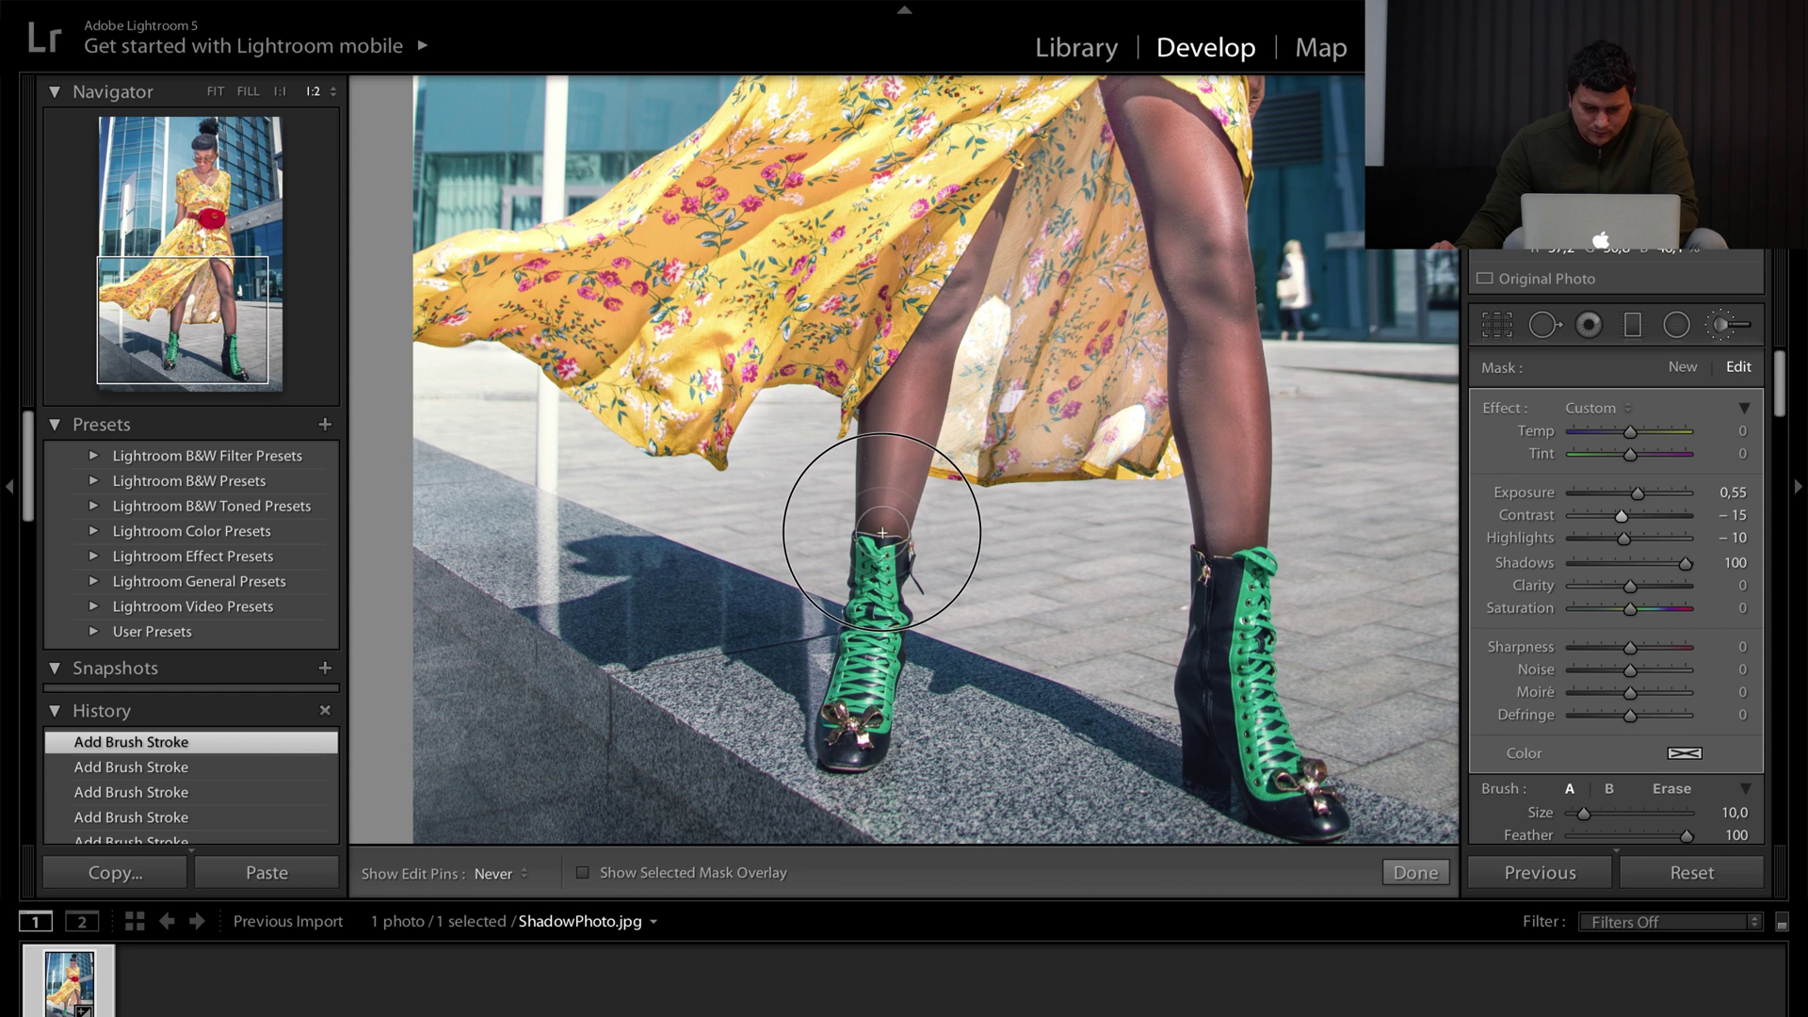
Shrink the brush, move back up to the face, then fit the whole photo in view
{"action": "left_click_drag", "start_coordinate": [874, 412], "coordinate": [1012, 613]}
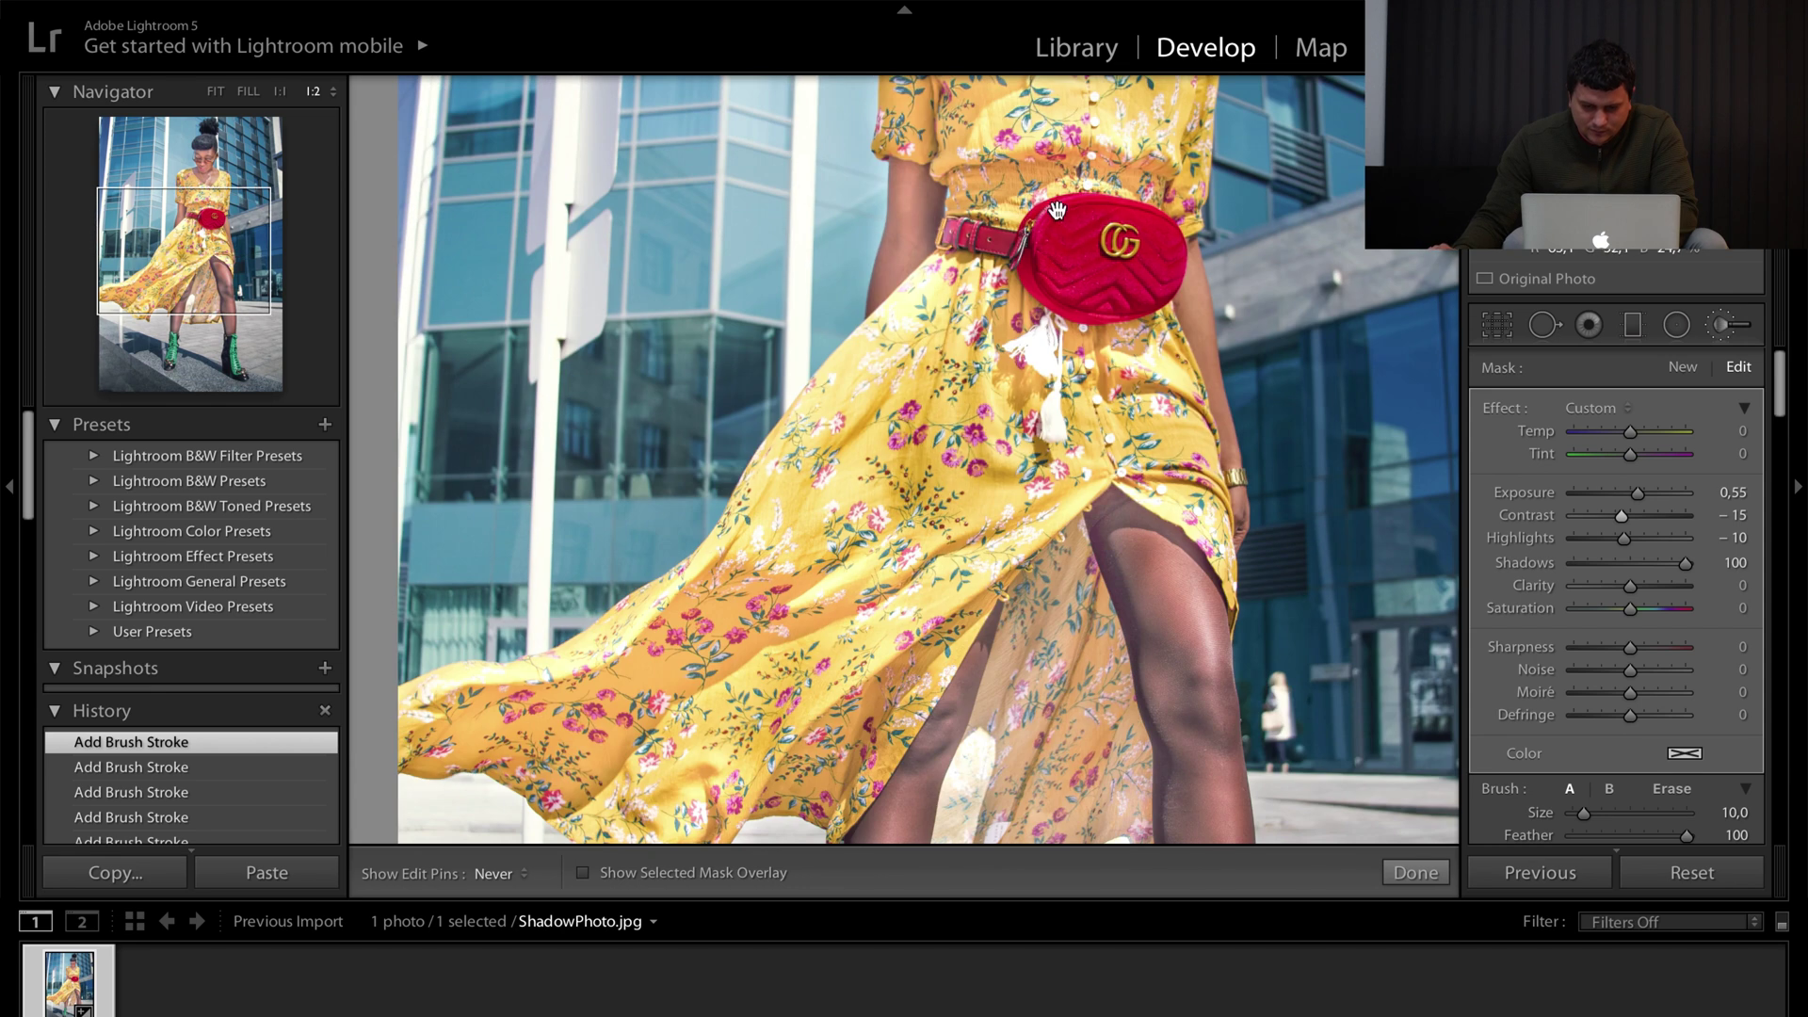
{"action": "left_click_drag", "start_coordinate": [1054, 202], "coordinate": [1042, 458]}
{"action": "mouse_move", "coordinate": [1060, 232]}
{"action": "left_mouse_down"}
{"action": "mouse_move", "coordinate": [1009, 409]}
{"action": "mouse_move", "coordinate": [959, 362]}
{"action": "left_mouse_up"}
{"action": "key", "text": "bracketleft"}
{"action": "key", "text": "bracketleft"}
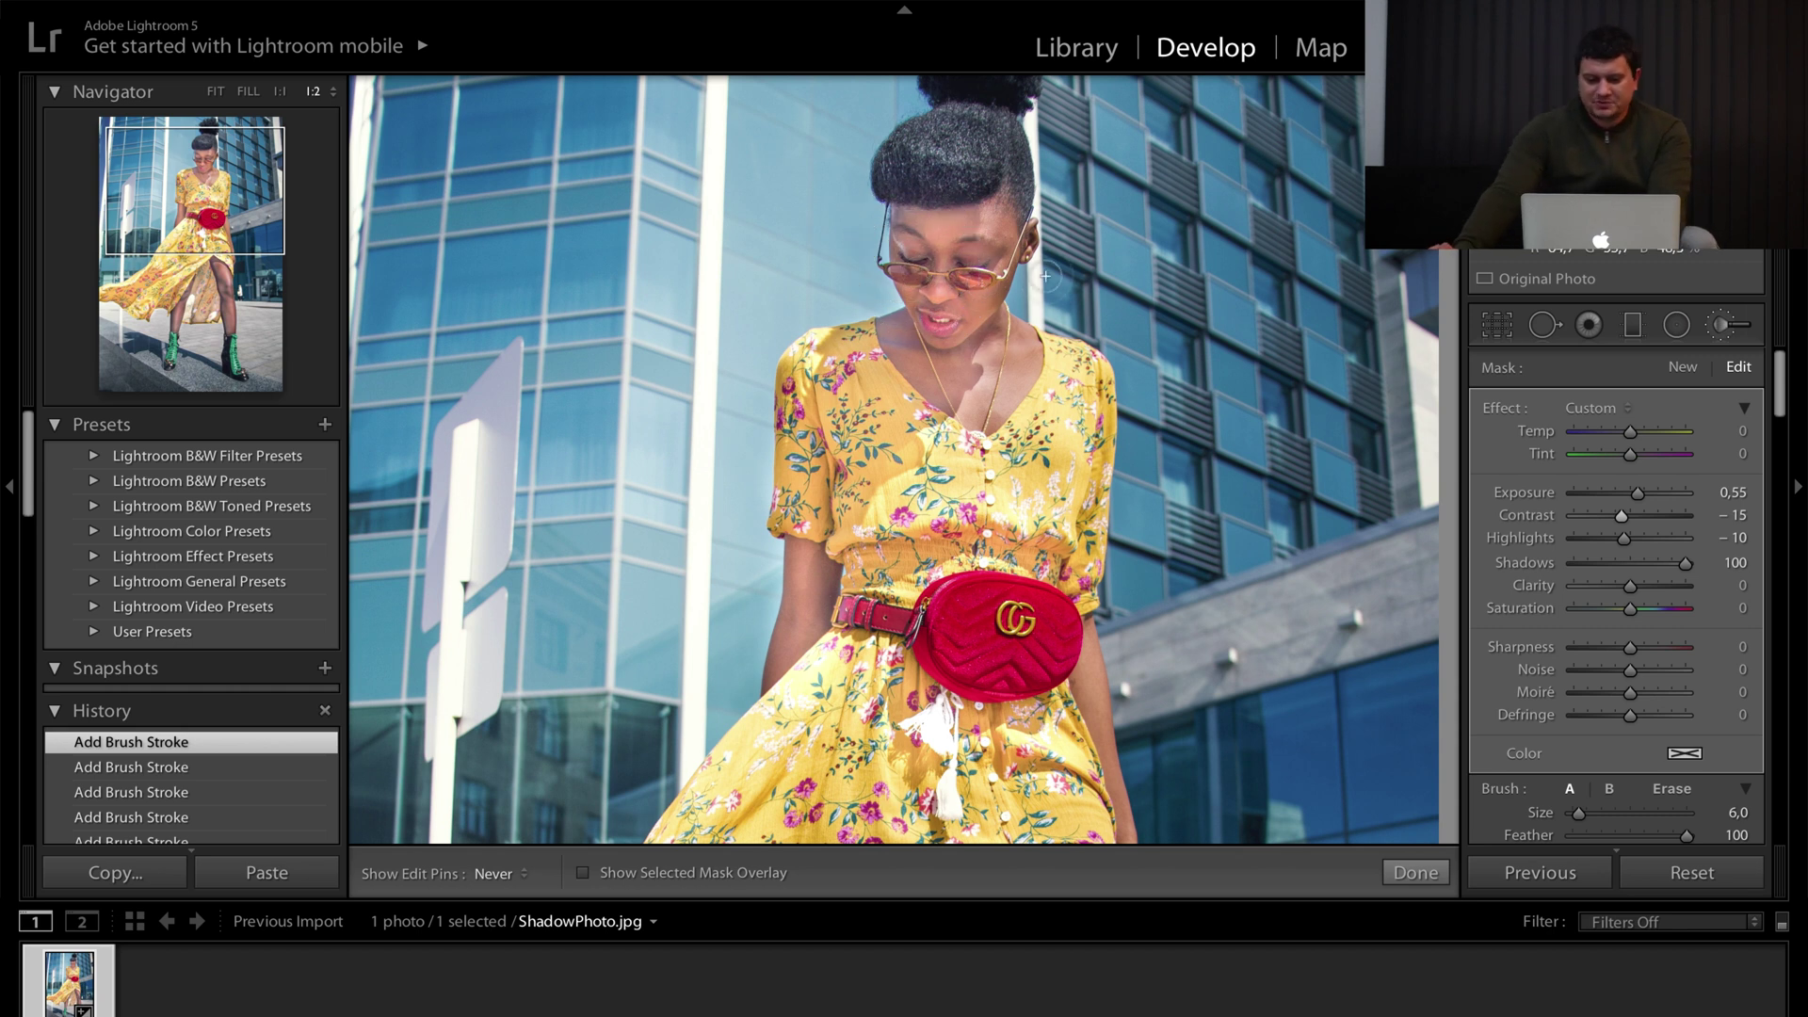
{"action": "left_click_drag", "start_coordinate": [966, 394], "coordinate": [1011, 320]}
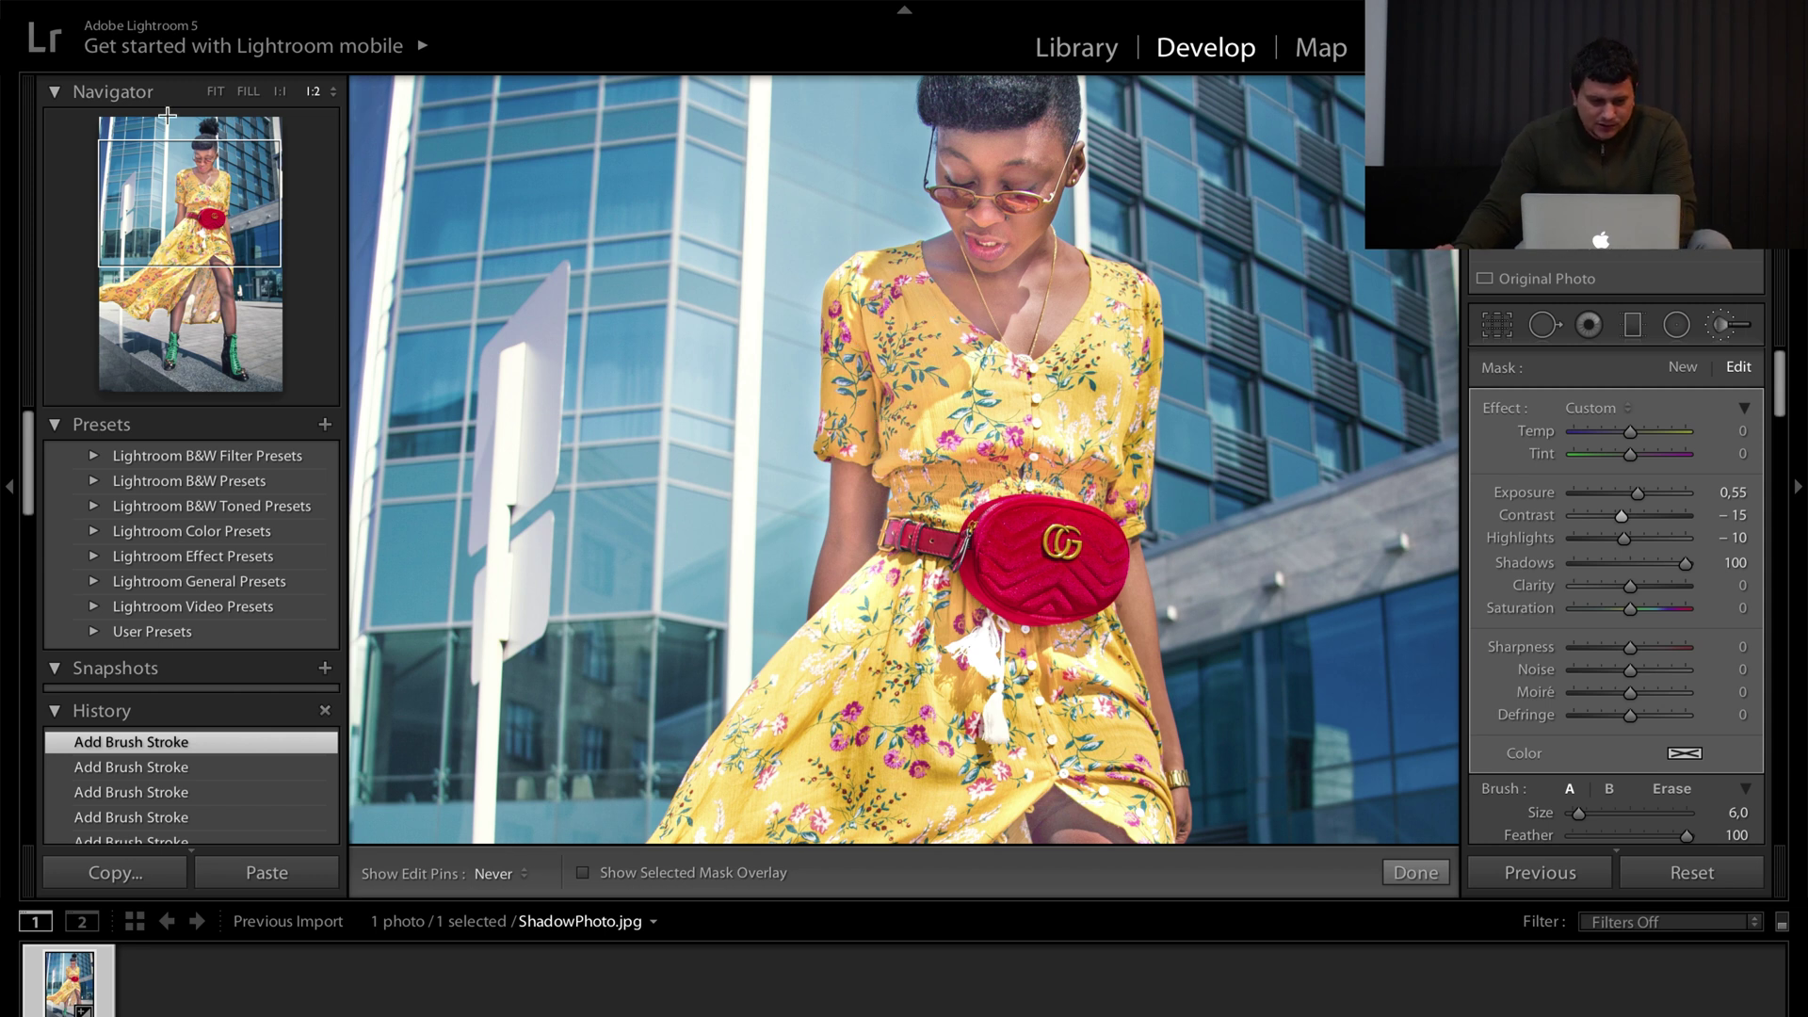
{"action": "left_click", "coordinate": [217, 93]}
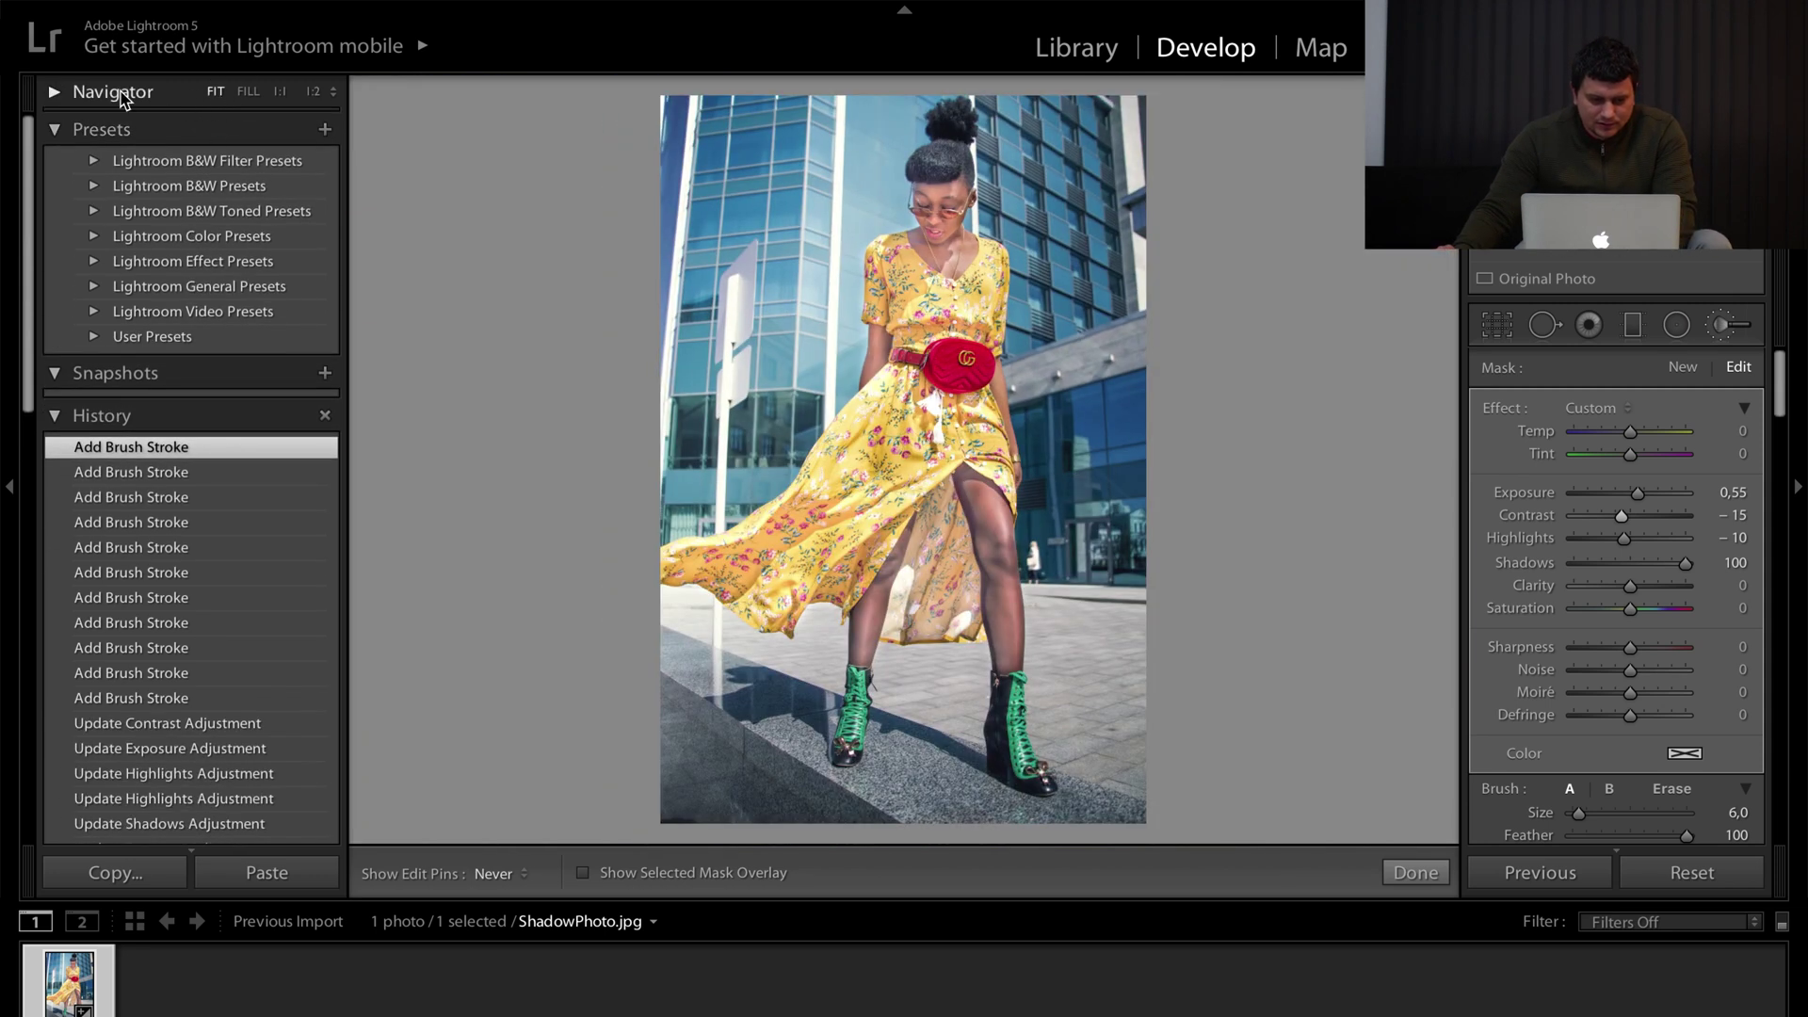
Set global Highlights -3, Vibrance +28 and Saturation +13, then view a side-by-side before/after
{"action": "left_click", "coordinate": [119, 93]}
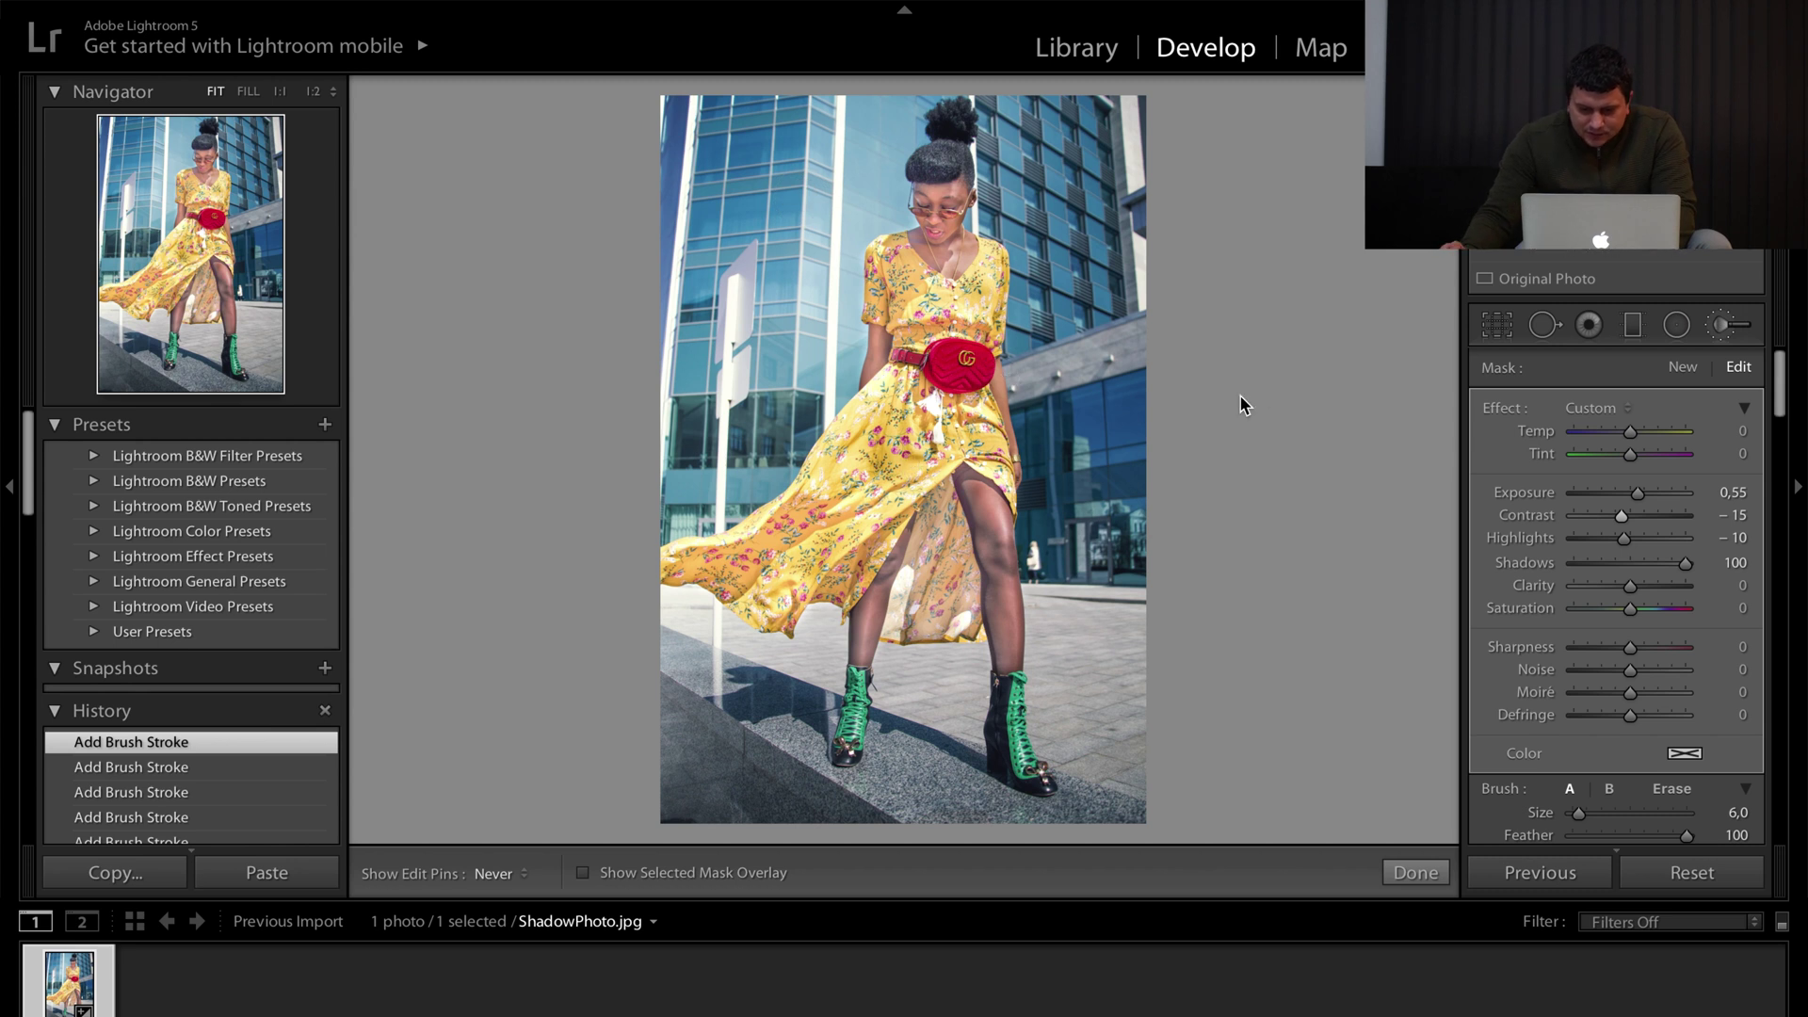
{"action": "left_click", "coordinate": [1718, 325]}
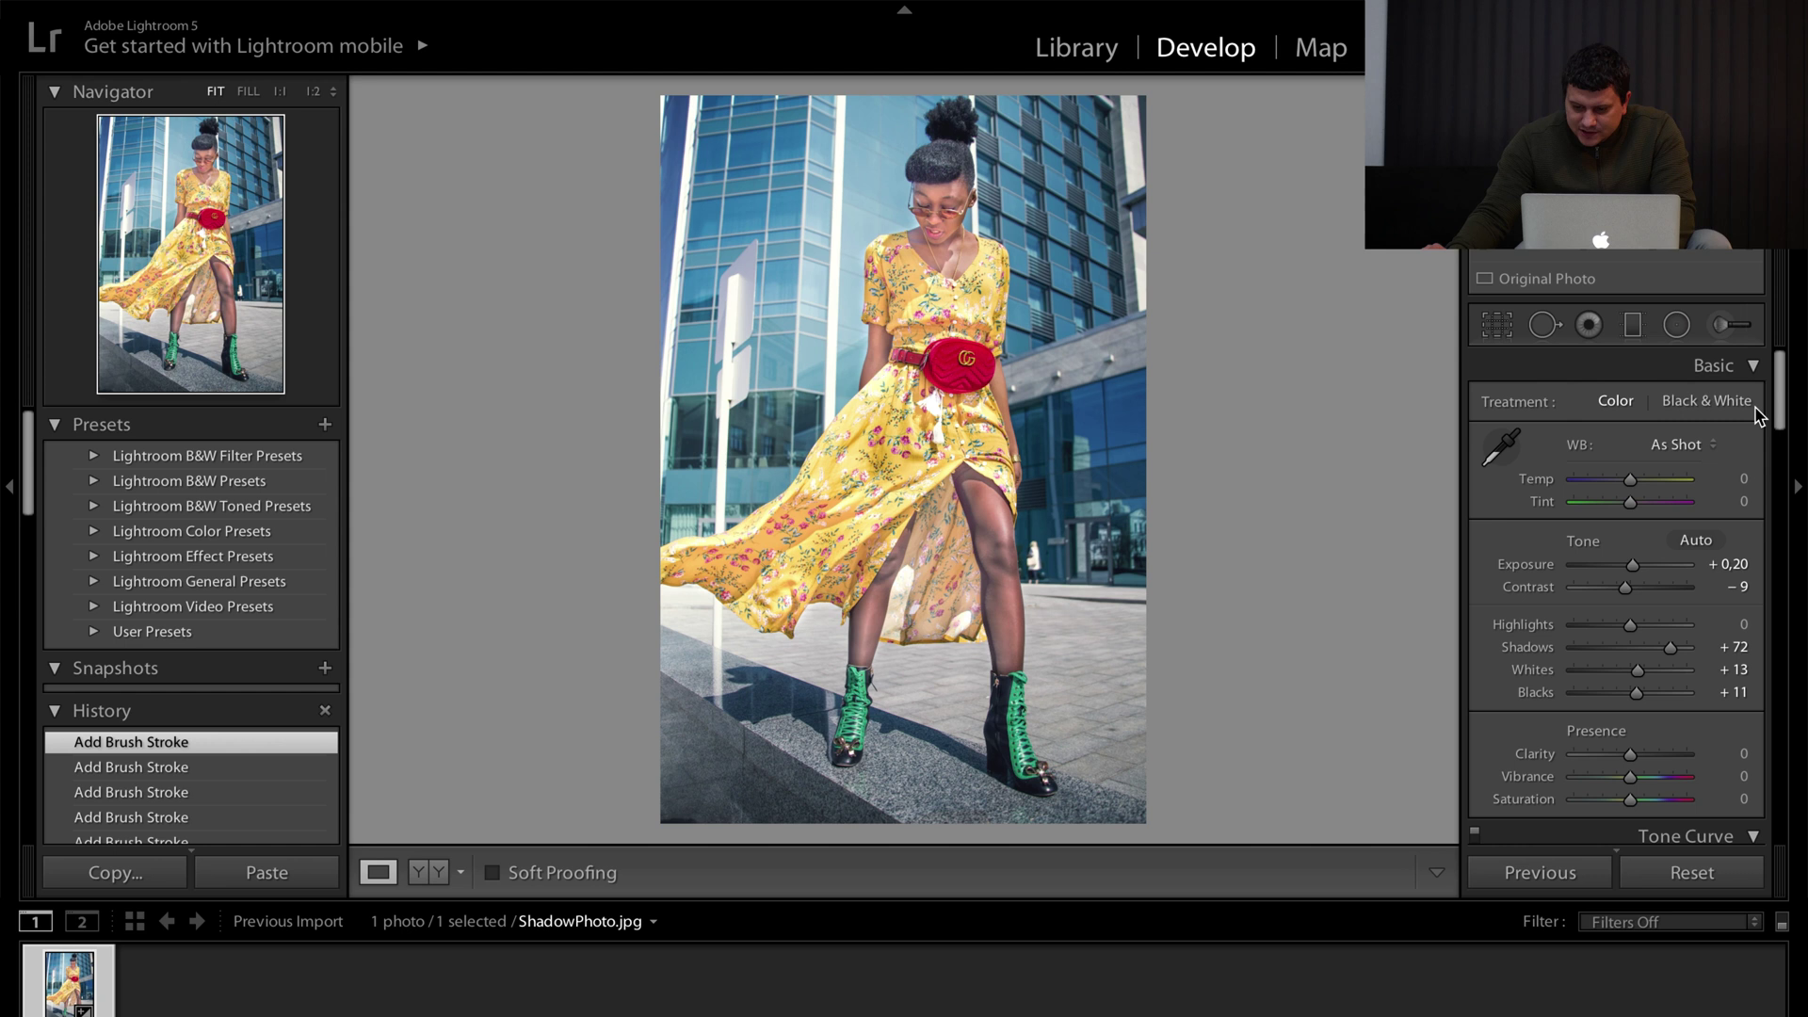
{"action": "scroll", "coordinate": [1654, 583], "scroll_direction": "down", "scroll_amount": 1}
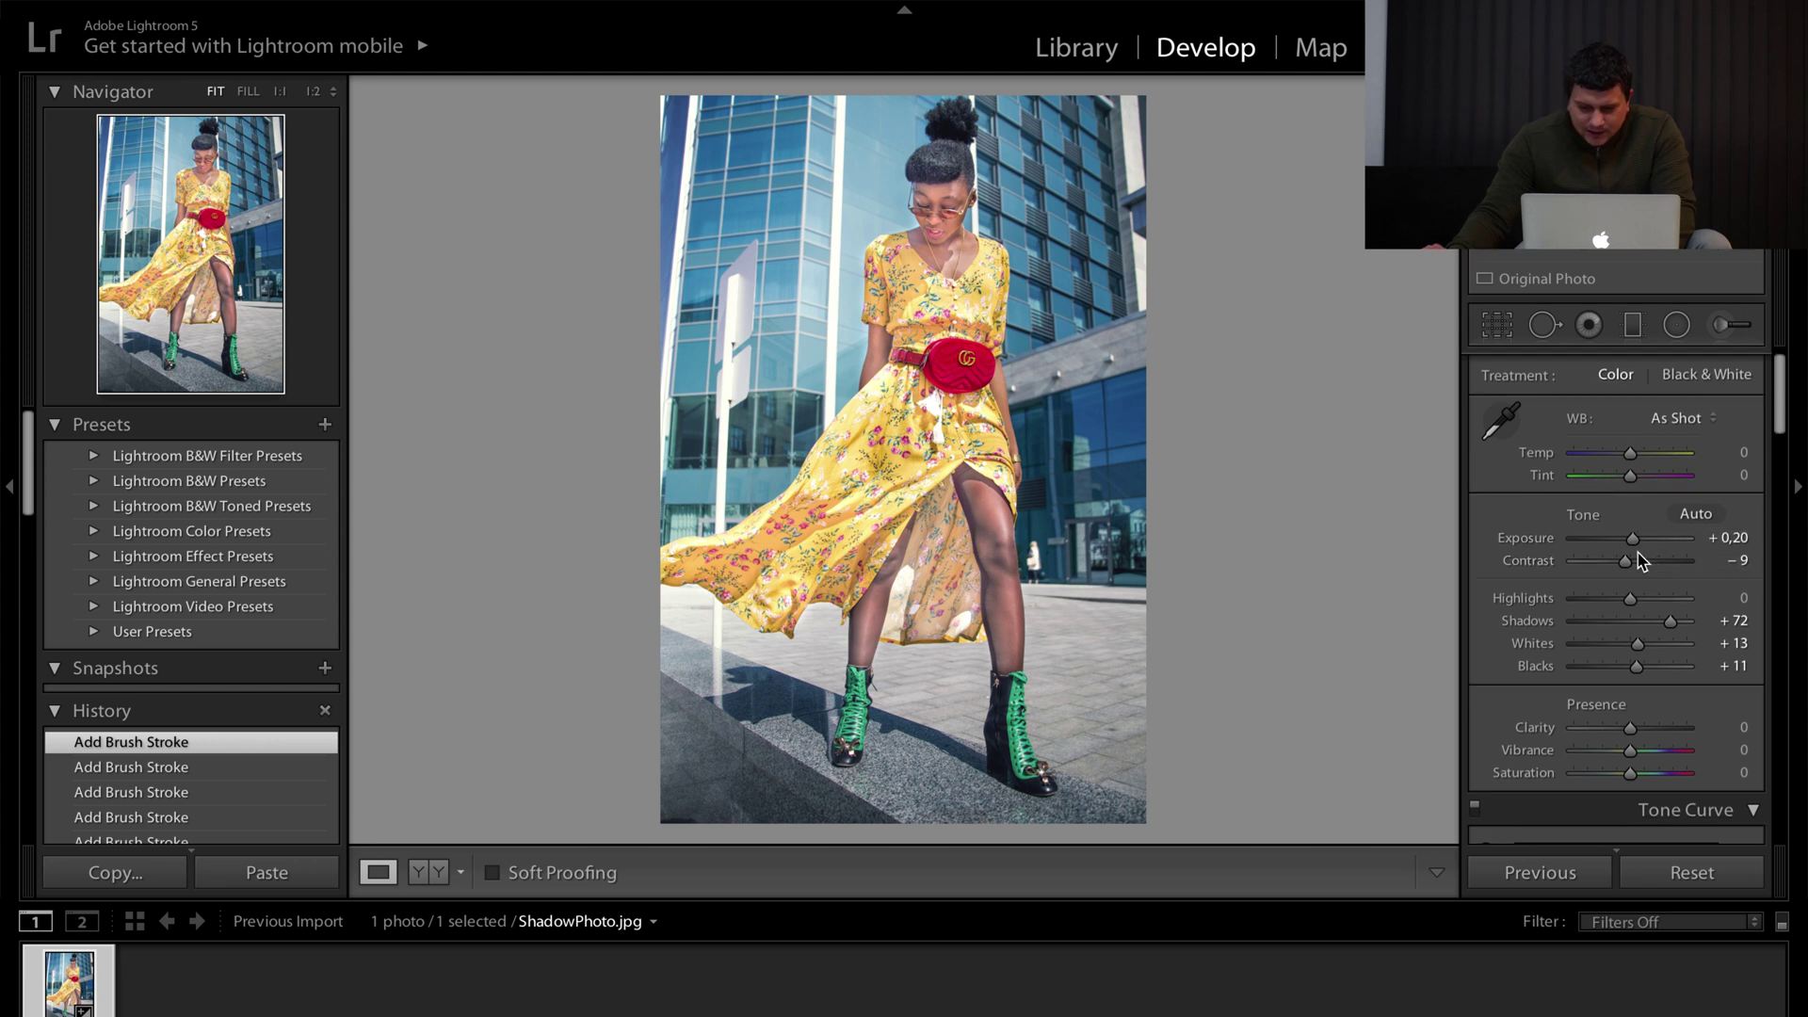
{"action": "mouse_move", "coordinate": [1630, 599]}
{"action": "left_mouse_down"}
{"action": "mouse_move", "coordinate": [1596, 608]}
{"action": "mouse_move", "coordinate": [1626, 609]}
{"action": "left_mouse_up"}
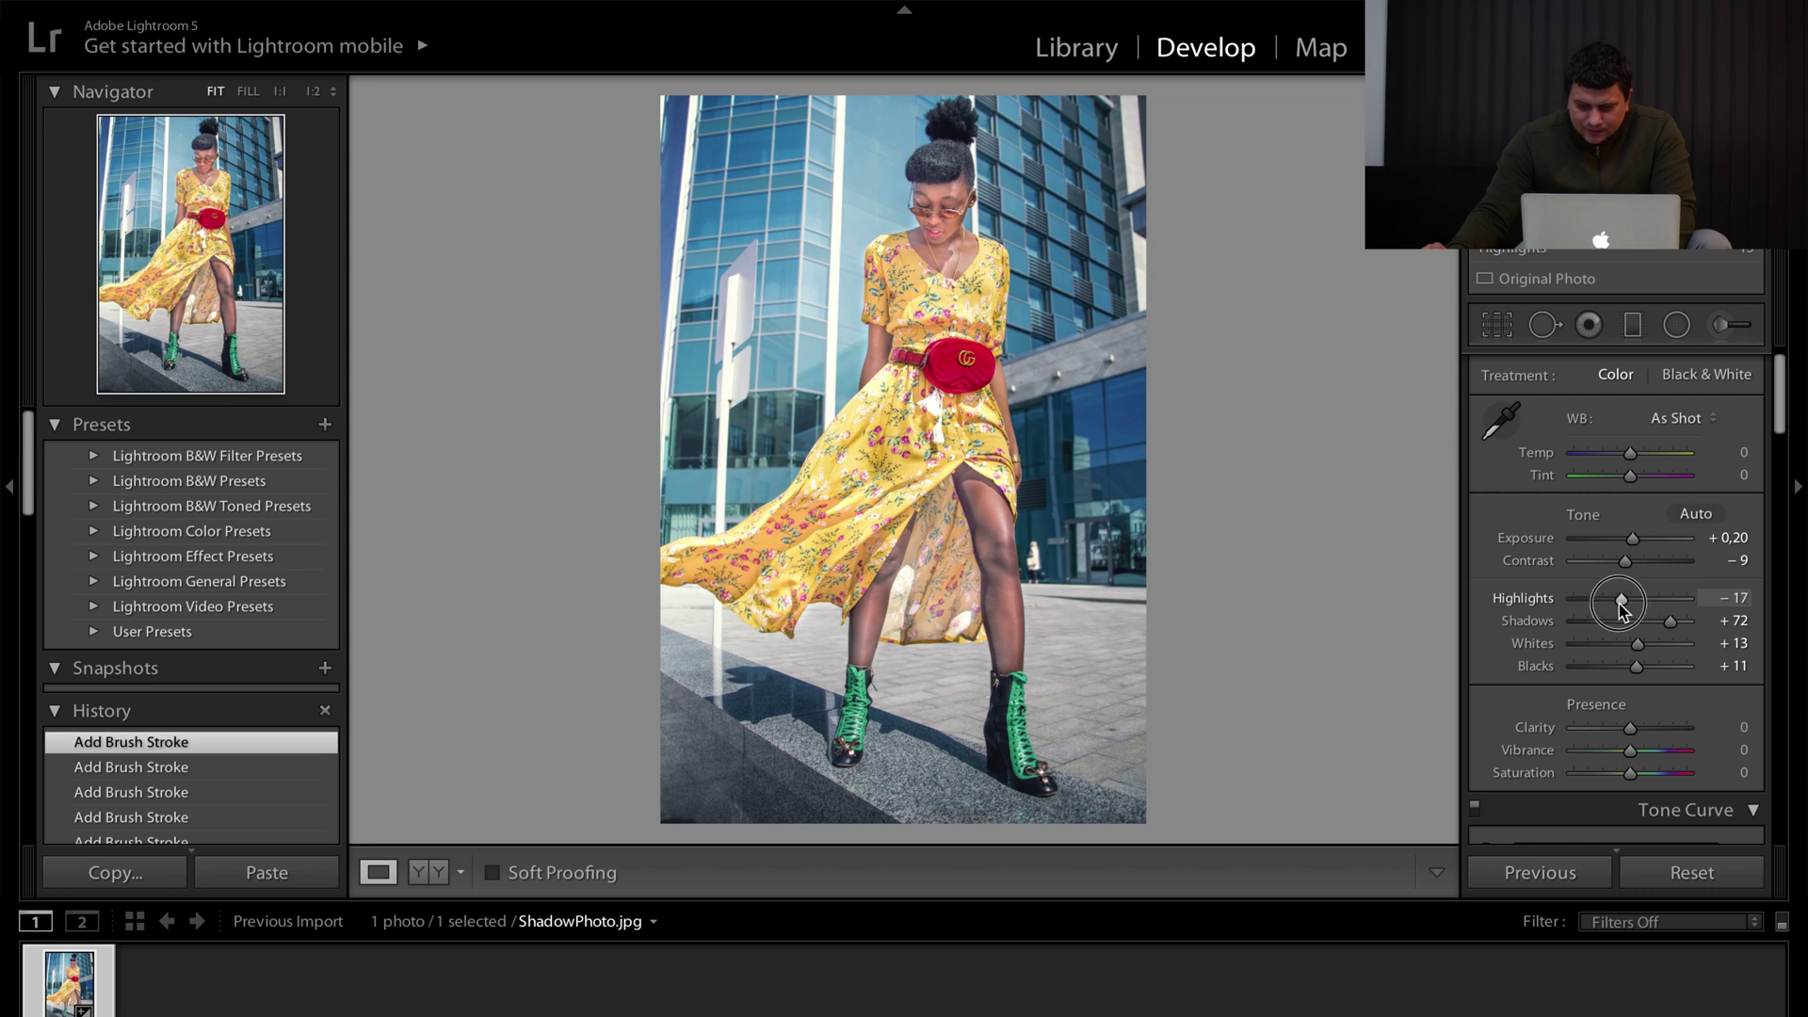
{"action": "left_click_drag", "start_coordinate": [1624, 609], "coordinate": [1633, 608]}
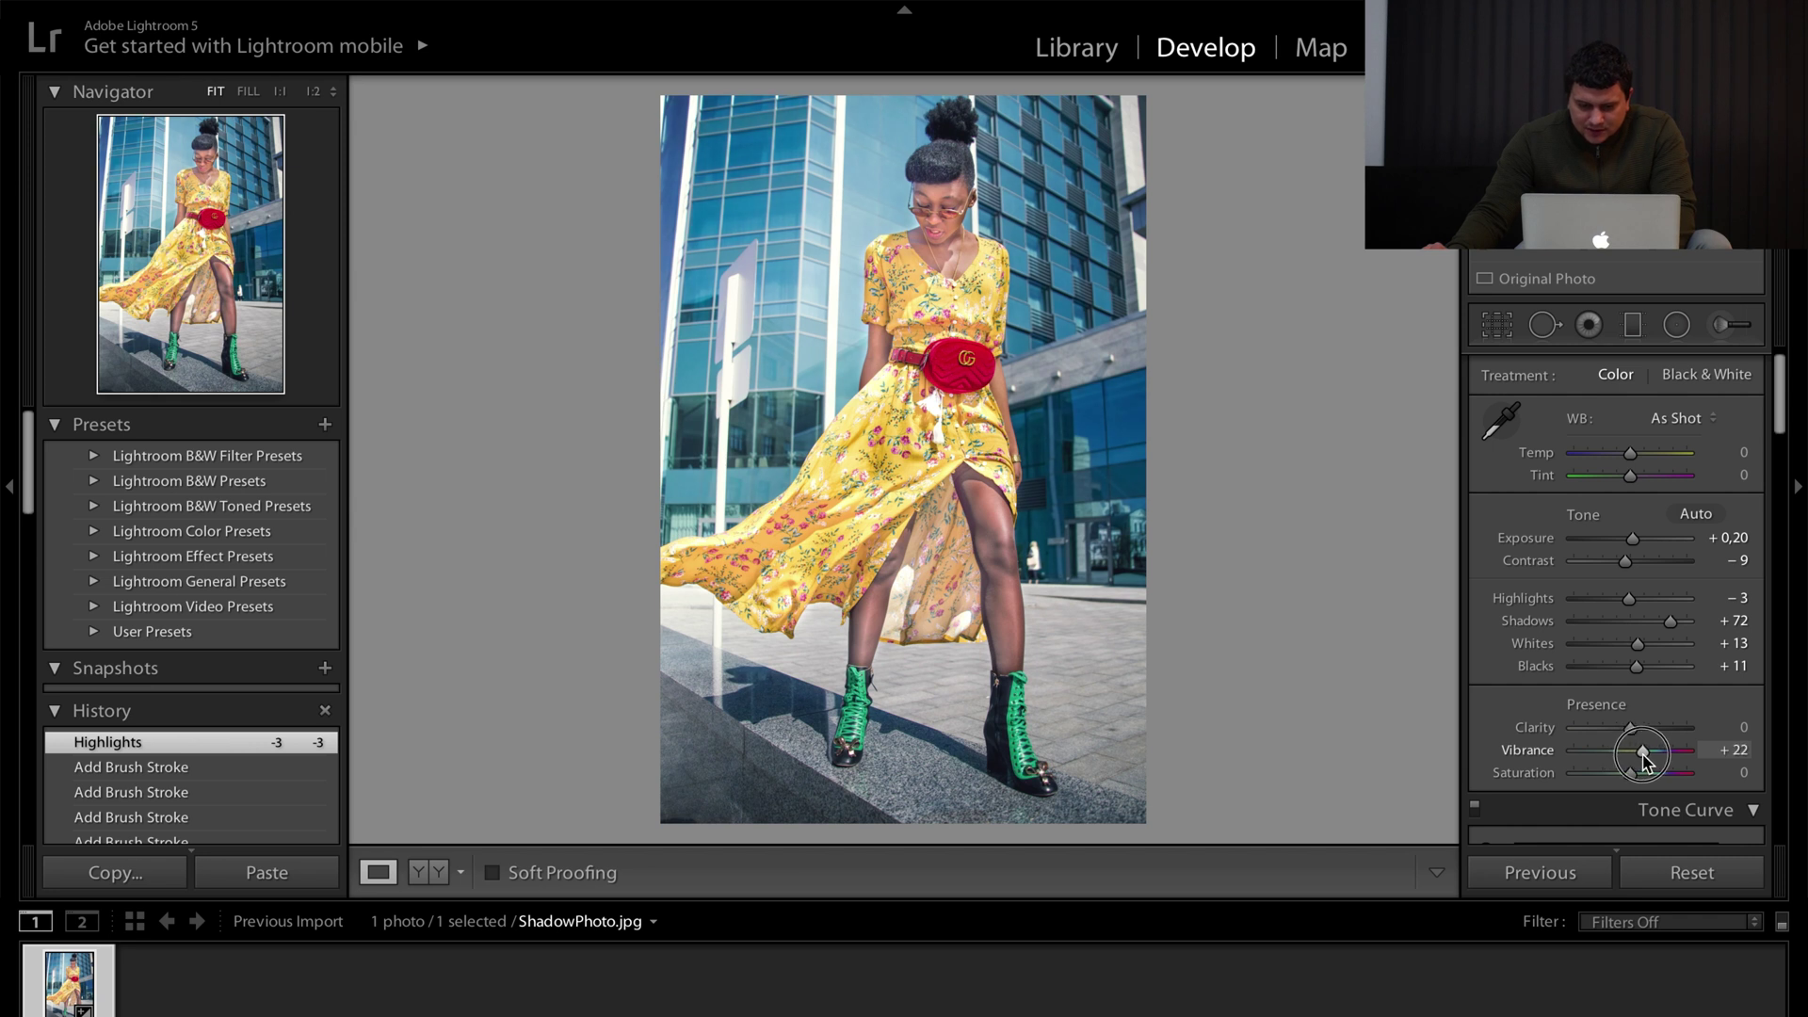
{"action": "left_click_drag", "start_coordinate": [1646, 759], "coordinate": [1646, 760]}
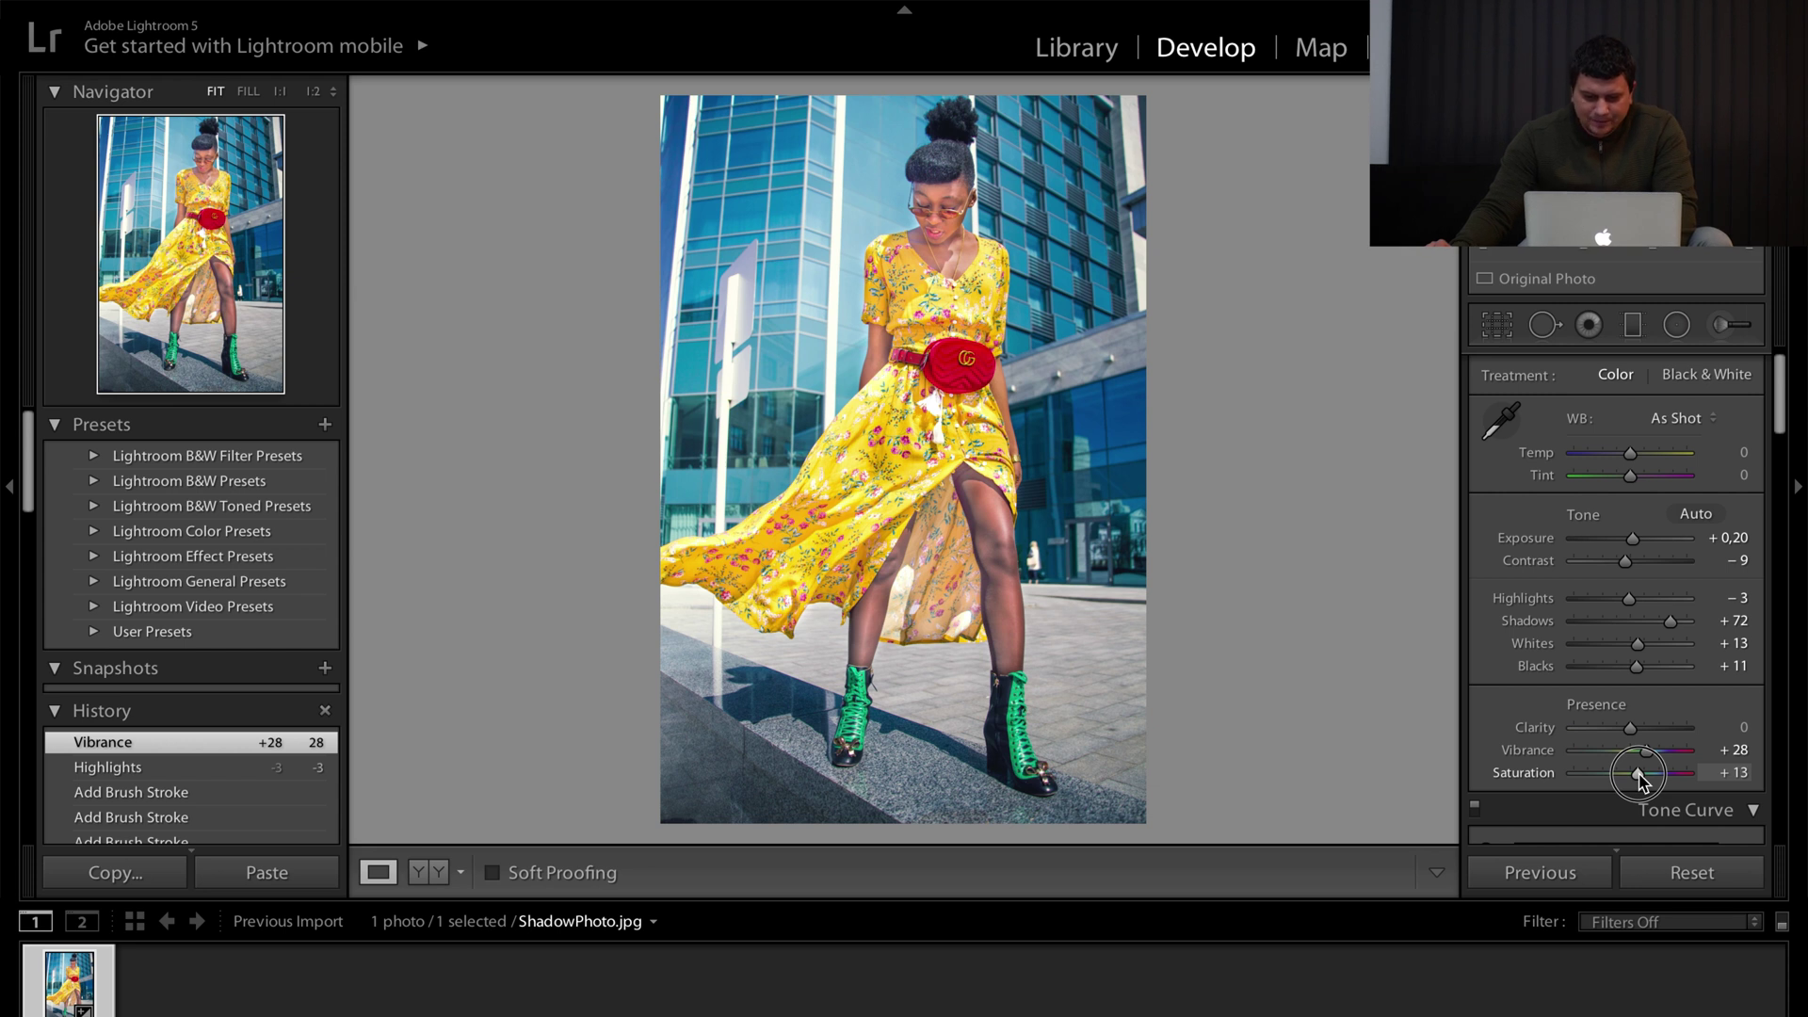
{"action": "left_click_drag", "start_coordinate": [1640, 778], "coordinate": [1639, 778]}
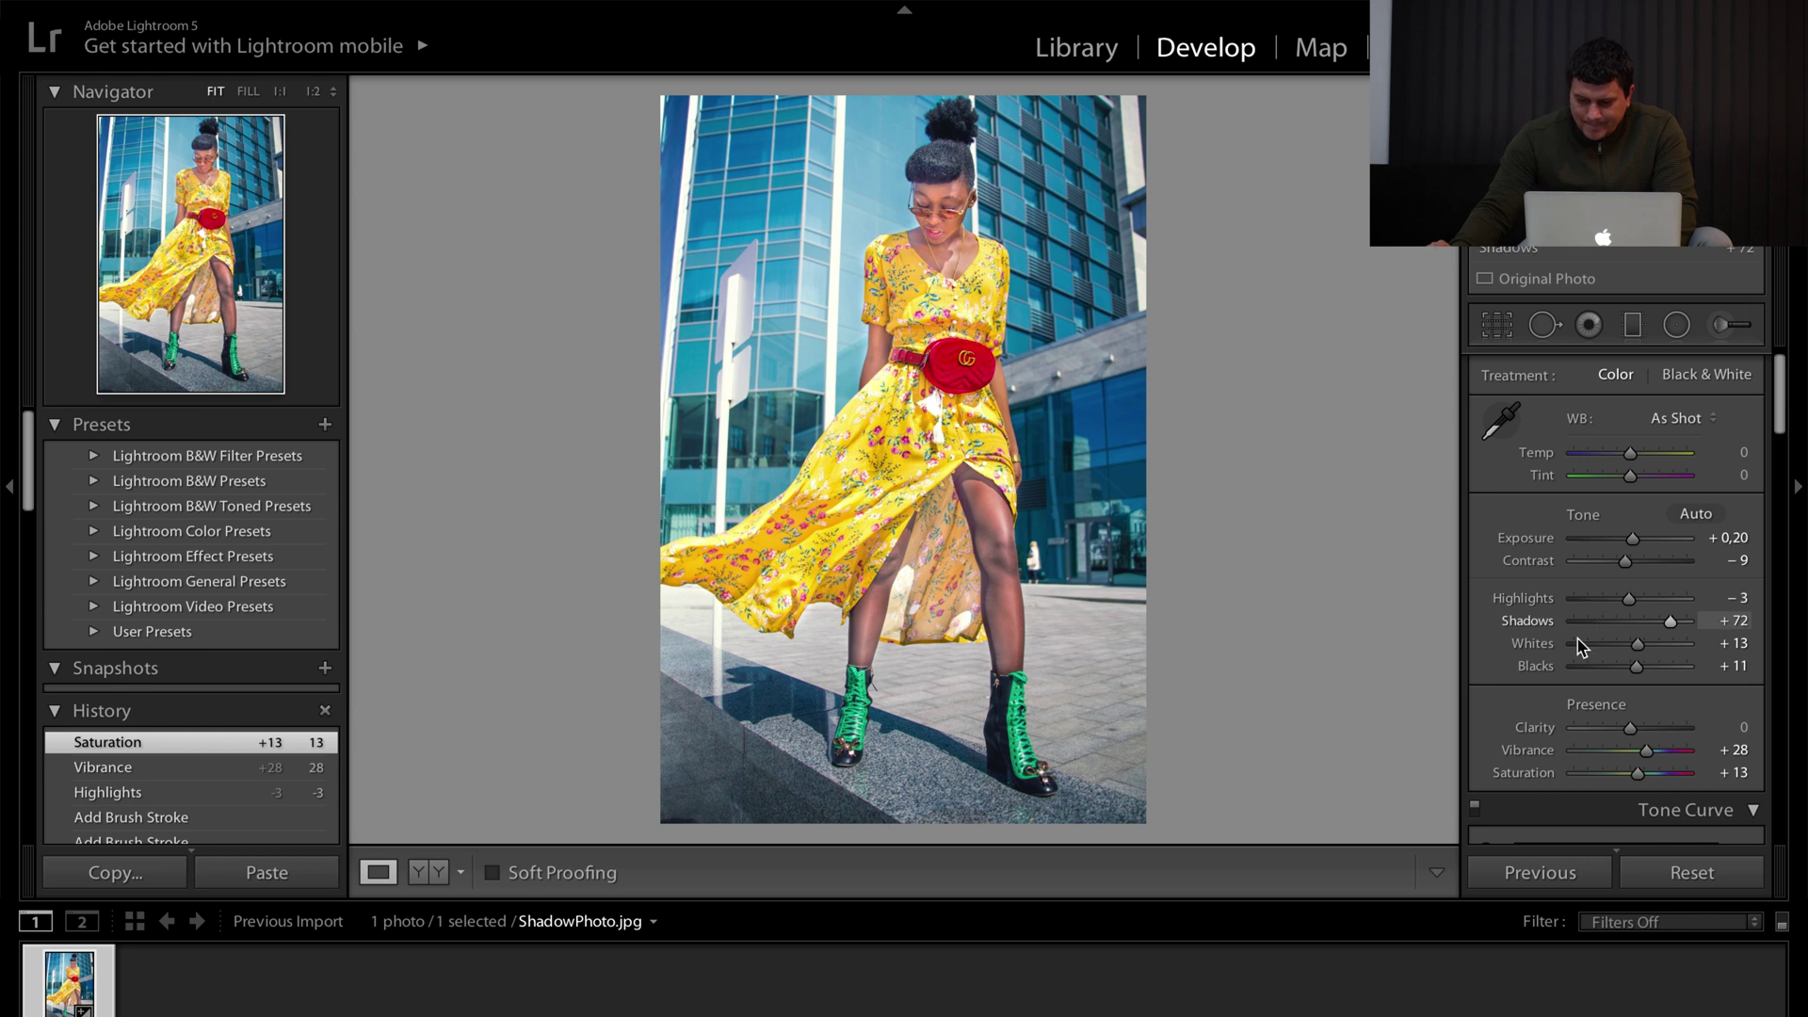
{"action": "left_click", "coordinate": [418, 873]}
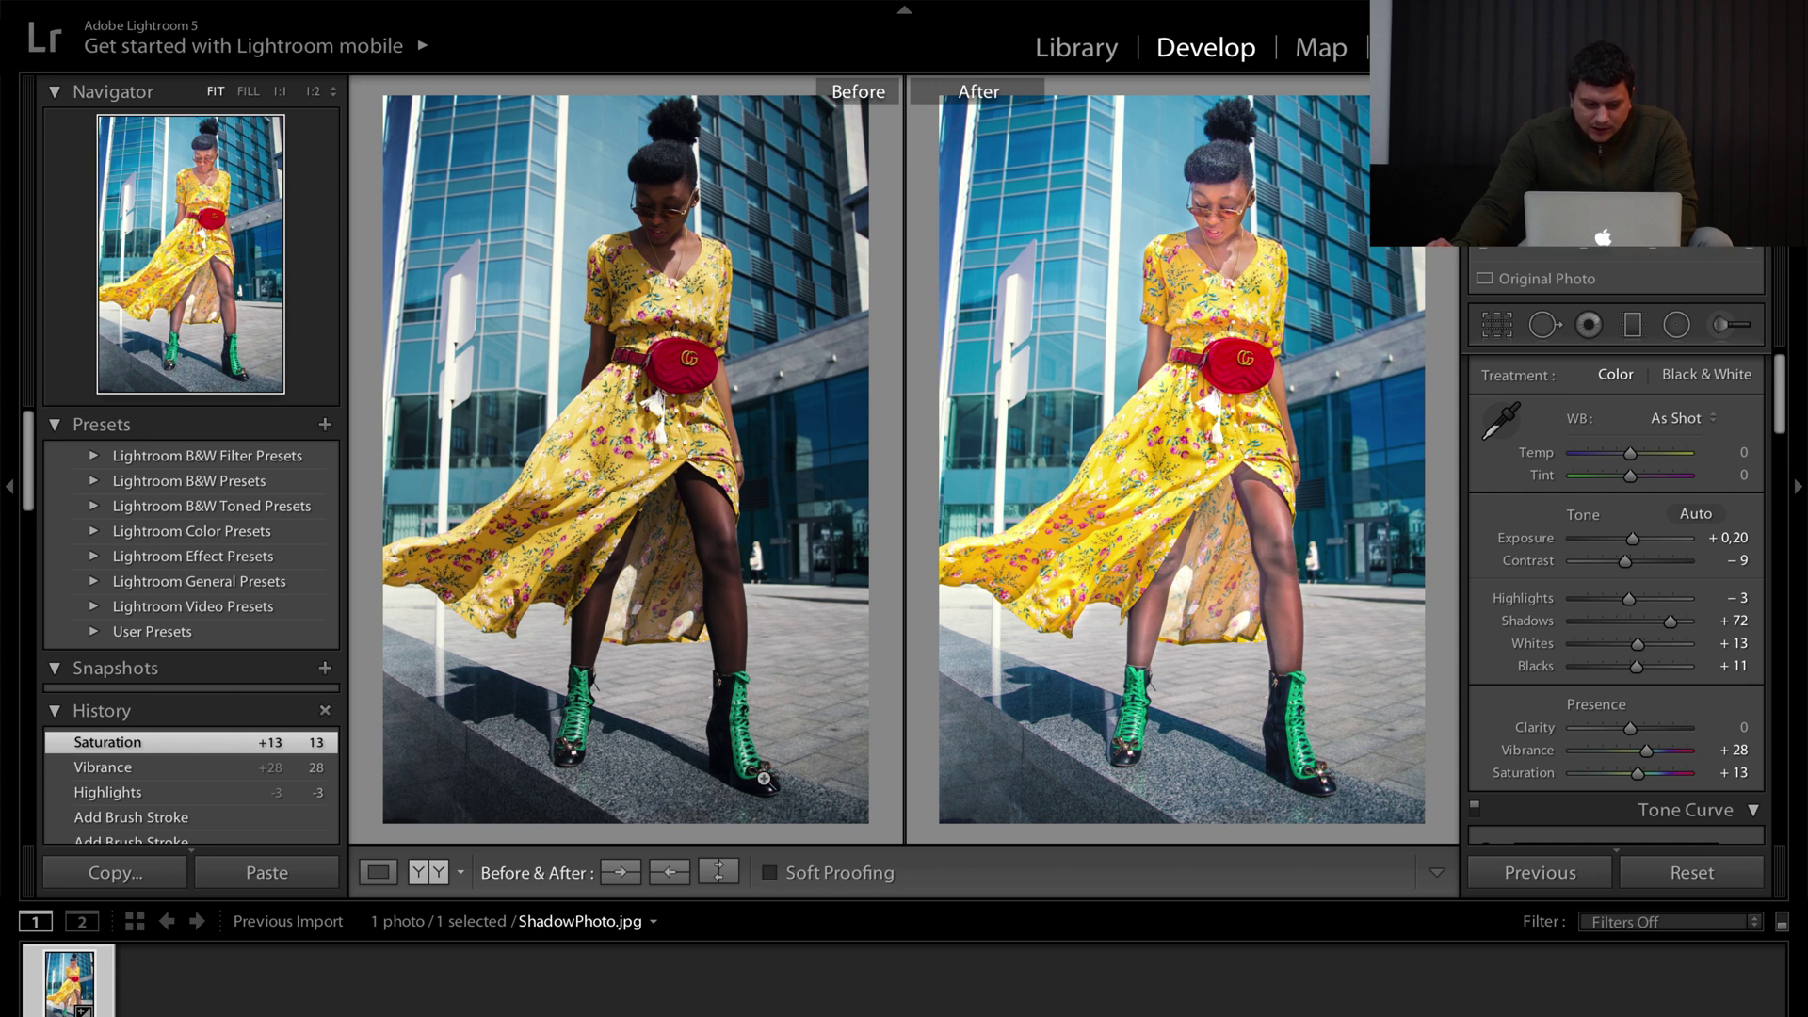
Back in single view, set Whites -45, Contrast +11 and Blacks -25
{"action": "left_click", "coordinate": [371, 876]}
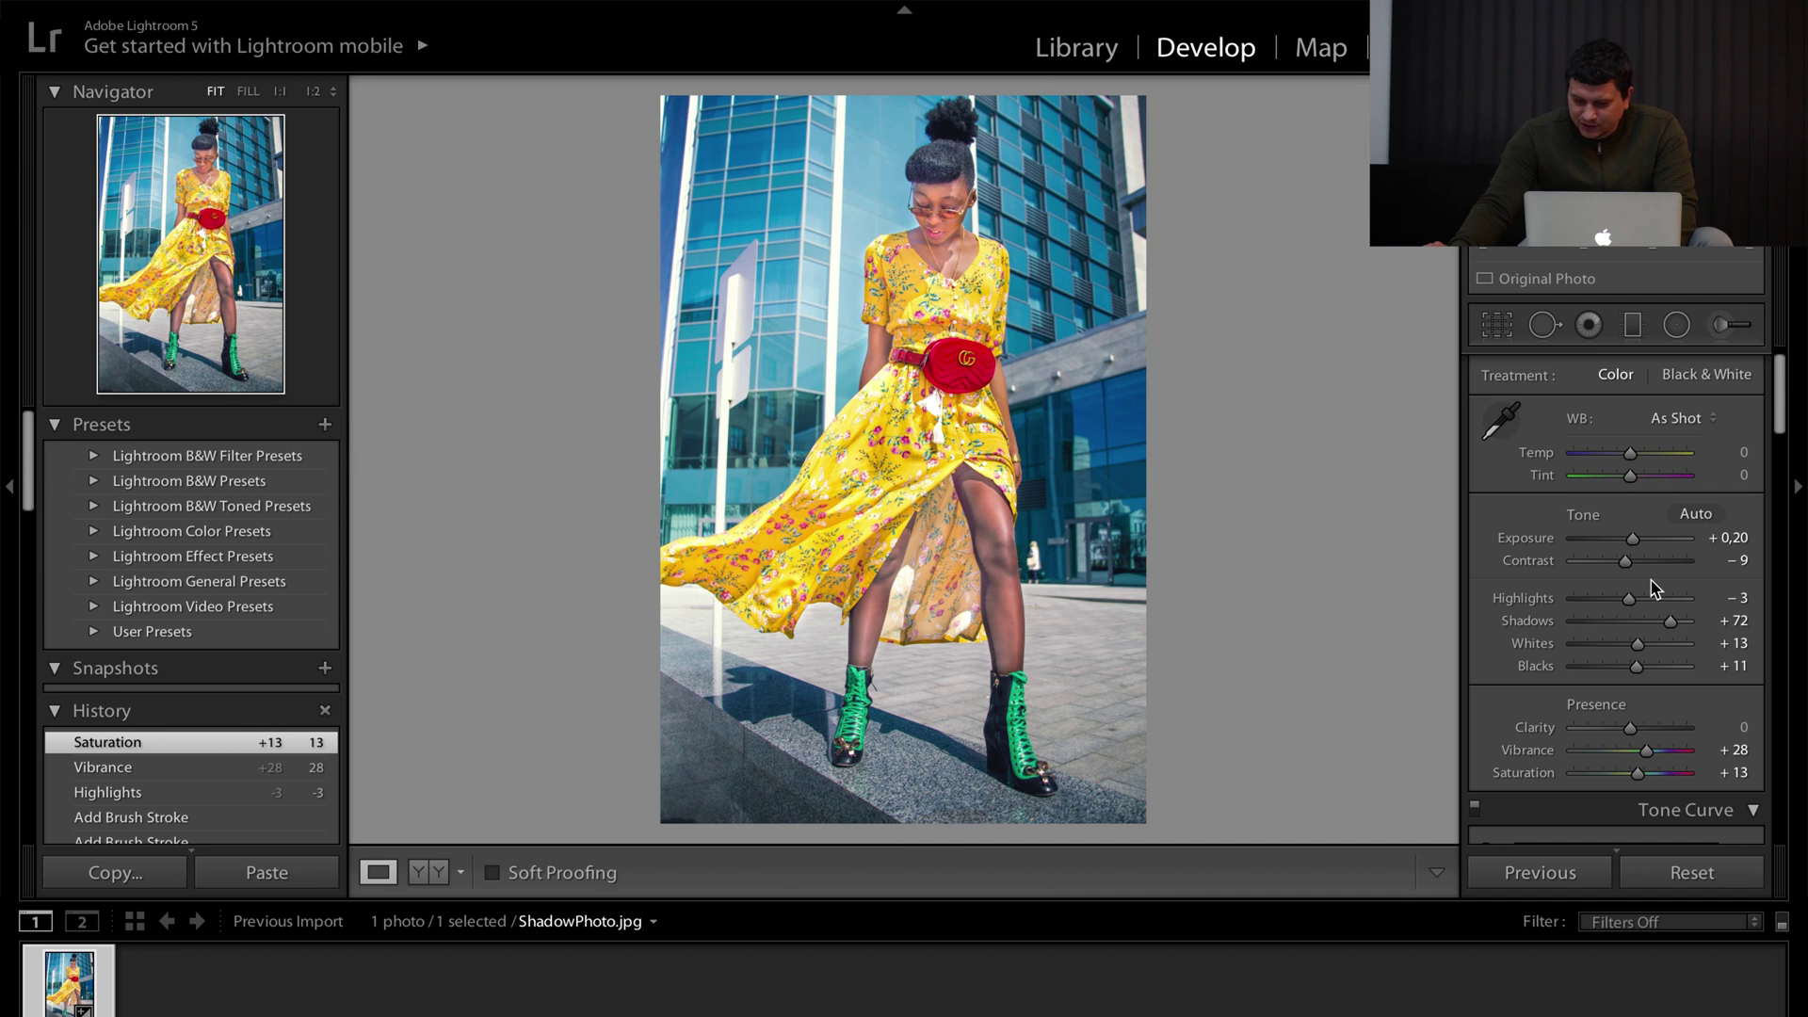
{"action": "left_click_drag", "start_coordinate": [1637, 644], "coordinate": [1604, 645]}
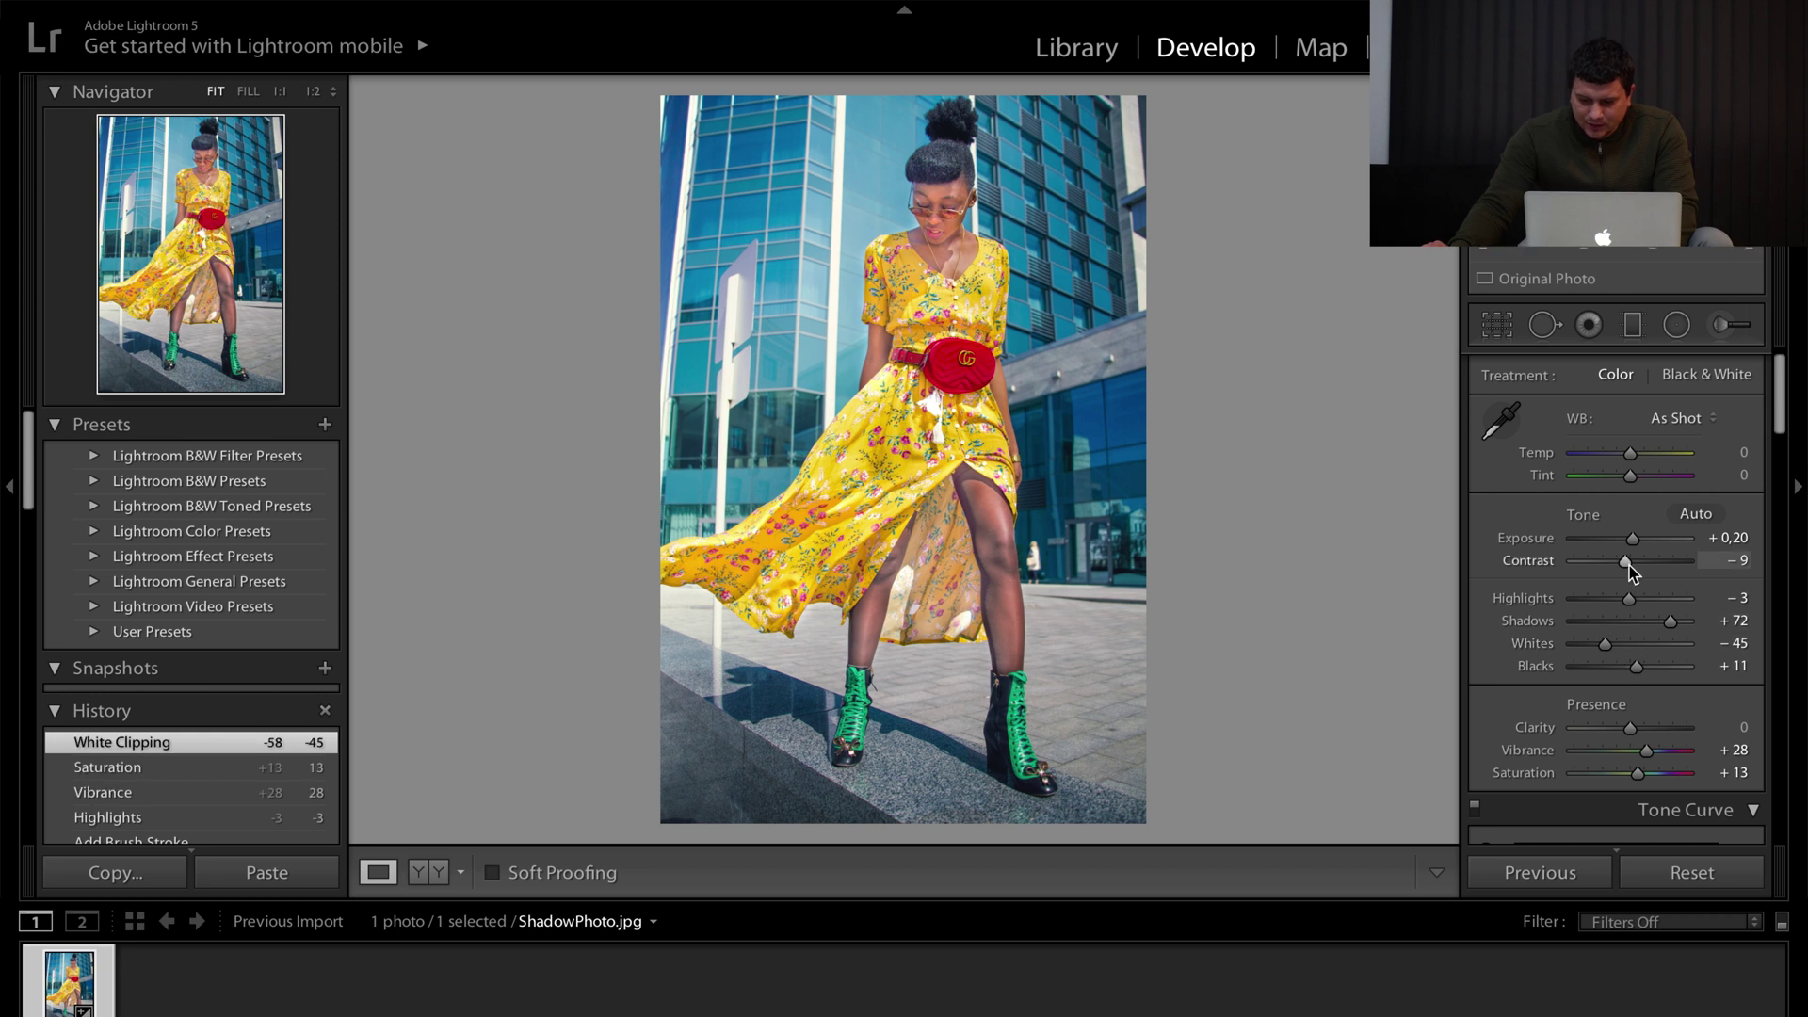
{"action": "left_click_drag", "start_coordinate": [1626, 569], "coordinate": [1632, 570]}
{"action": "left_click_drag", "start_coordinate": [1637, 569], "coordinate": [1677, 623]}
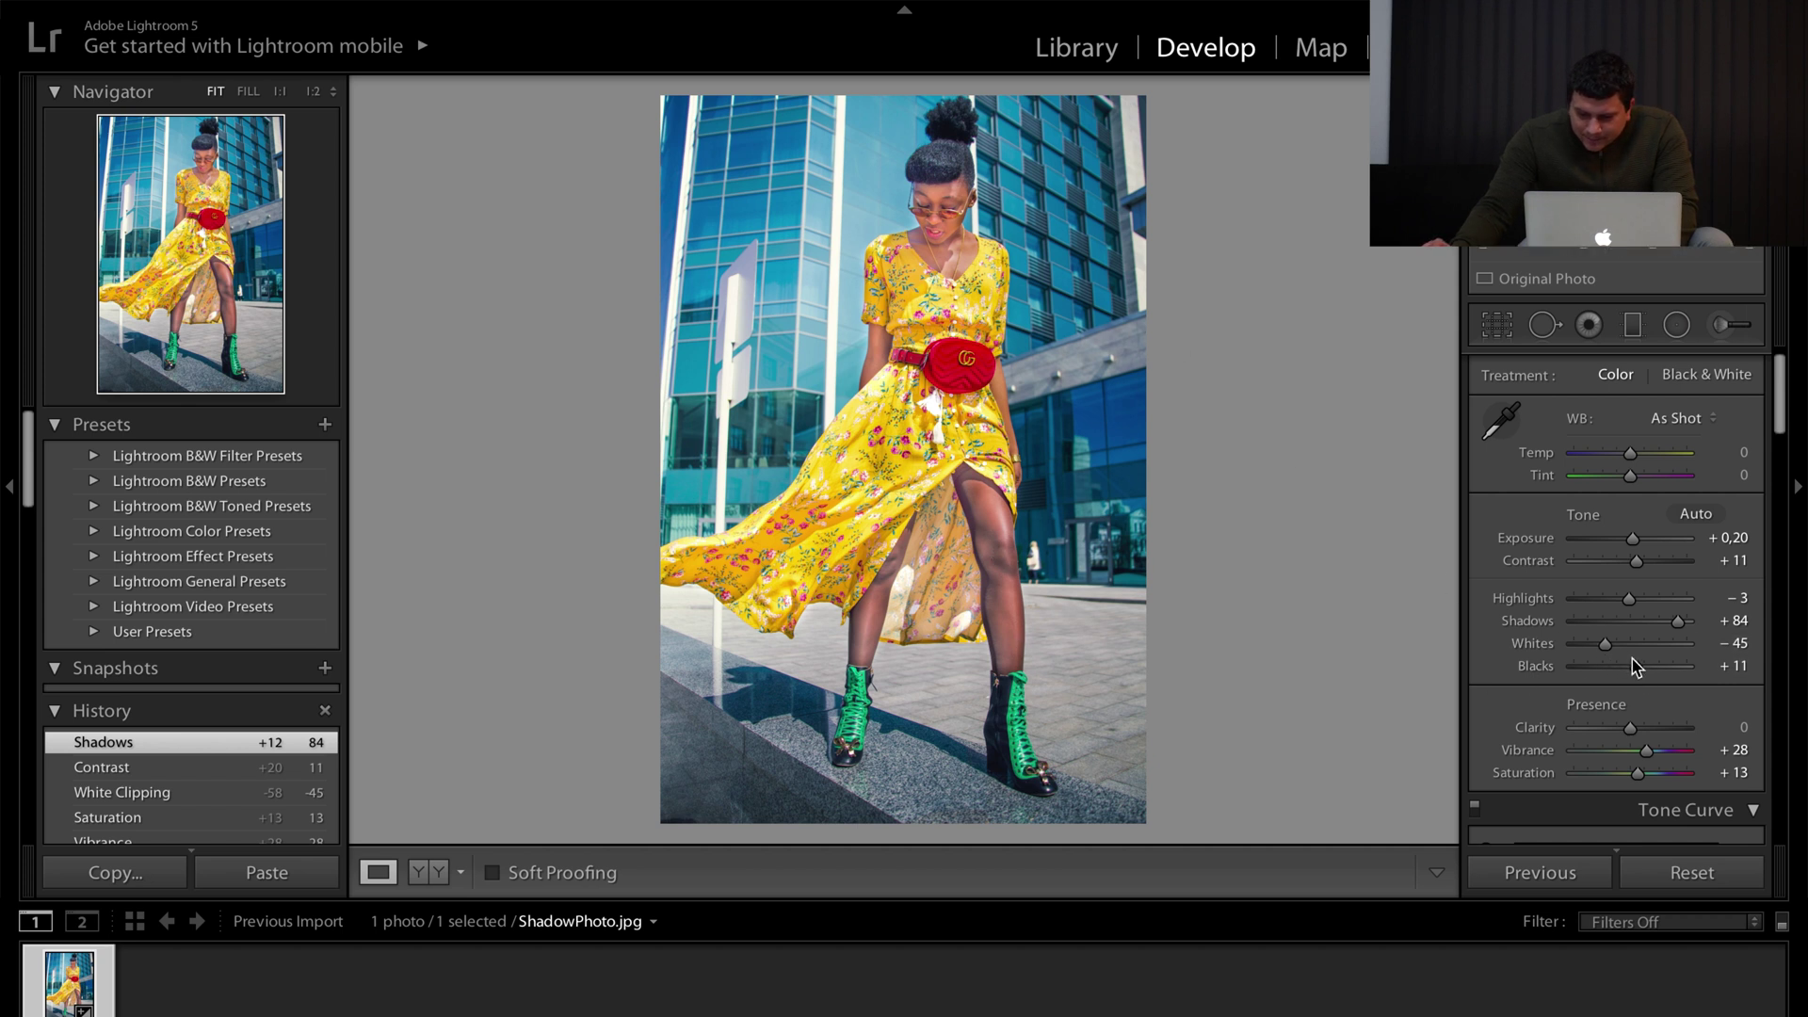
{"action": "mouse_move", "coordinate": [1633, 658]}
{"action": "left_mouse_down"}
{"action": "mouse_move", "coordinate": [1611, 666]}
{"action": "mouse_move", "coordinate": [1654, 668]}
{"action": "mouse_move", "coordinate": [1635, 674]}
{"action": "left_mouse_up"}
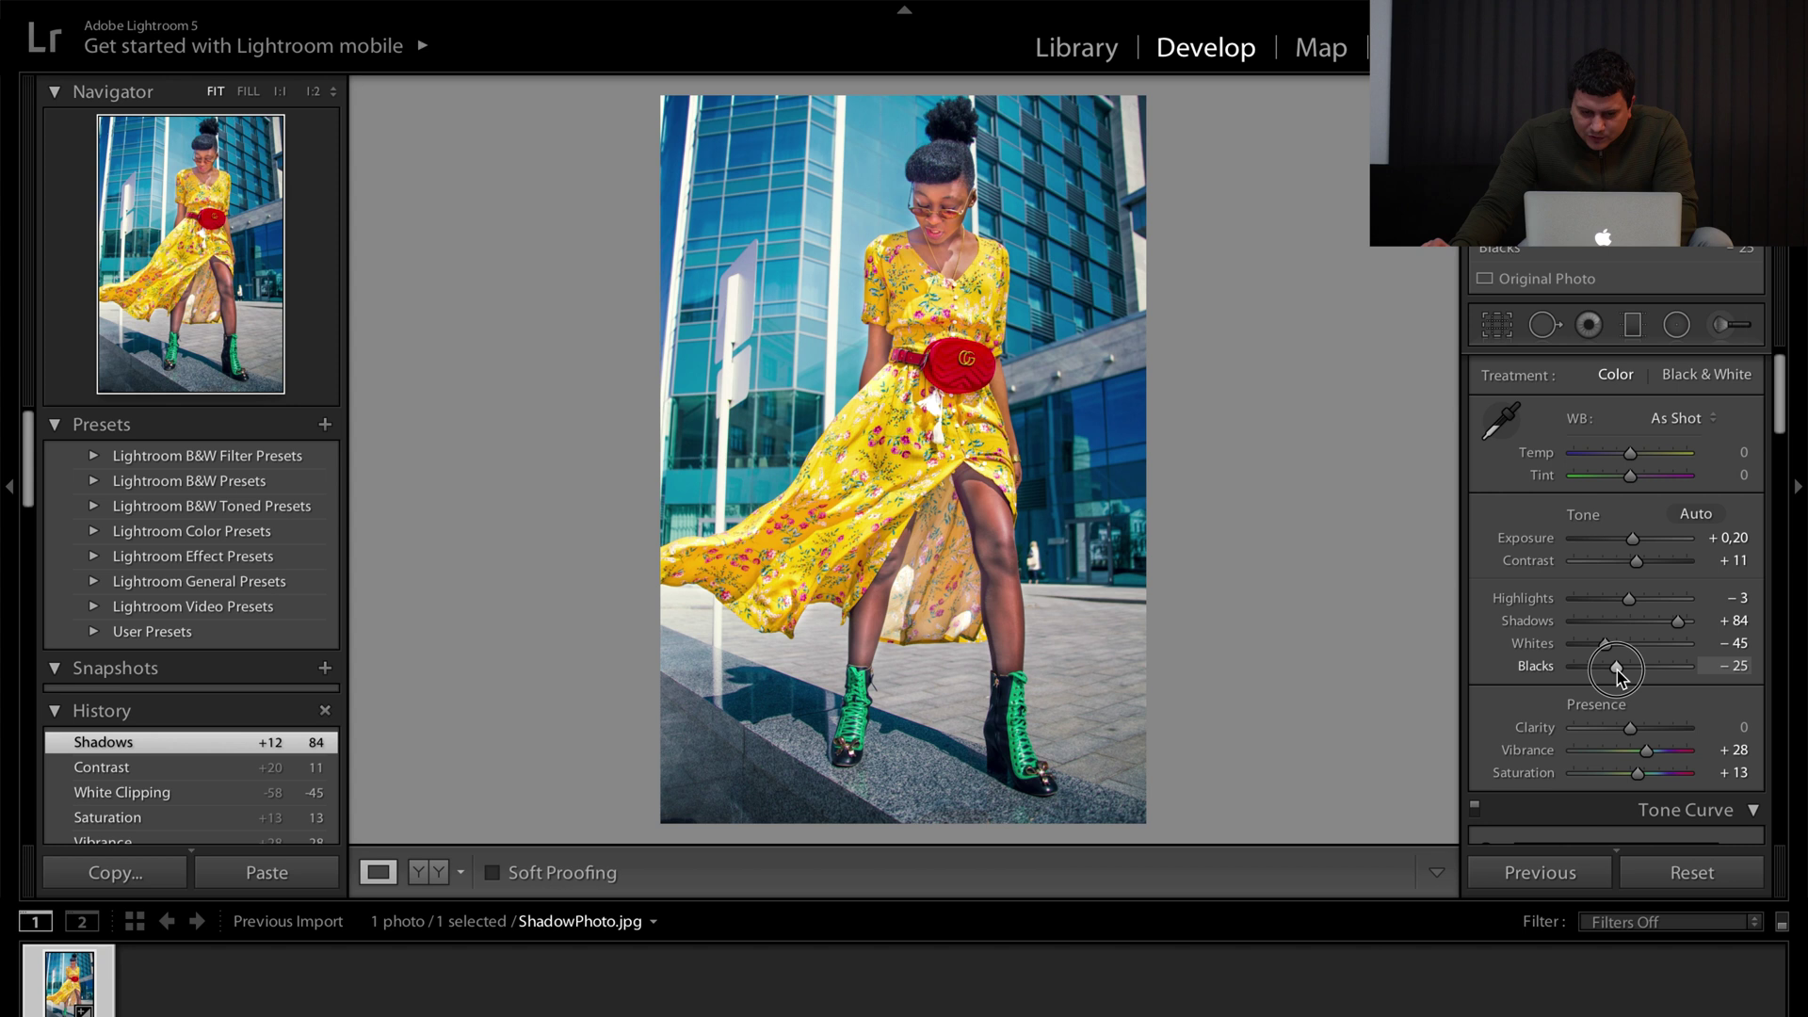
{"action": "left_click_drag", "start_coordinate": [1615, 668], "coordinate": [1616, 668]}
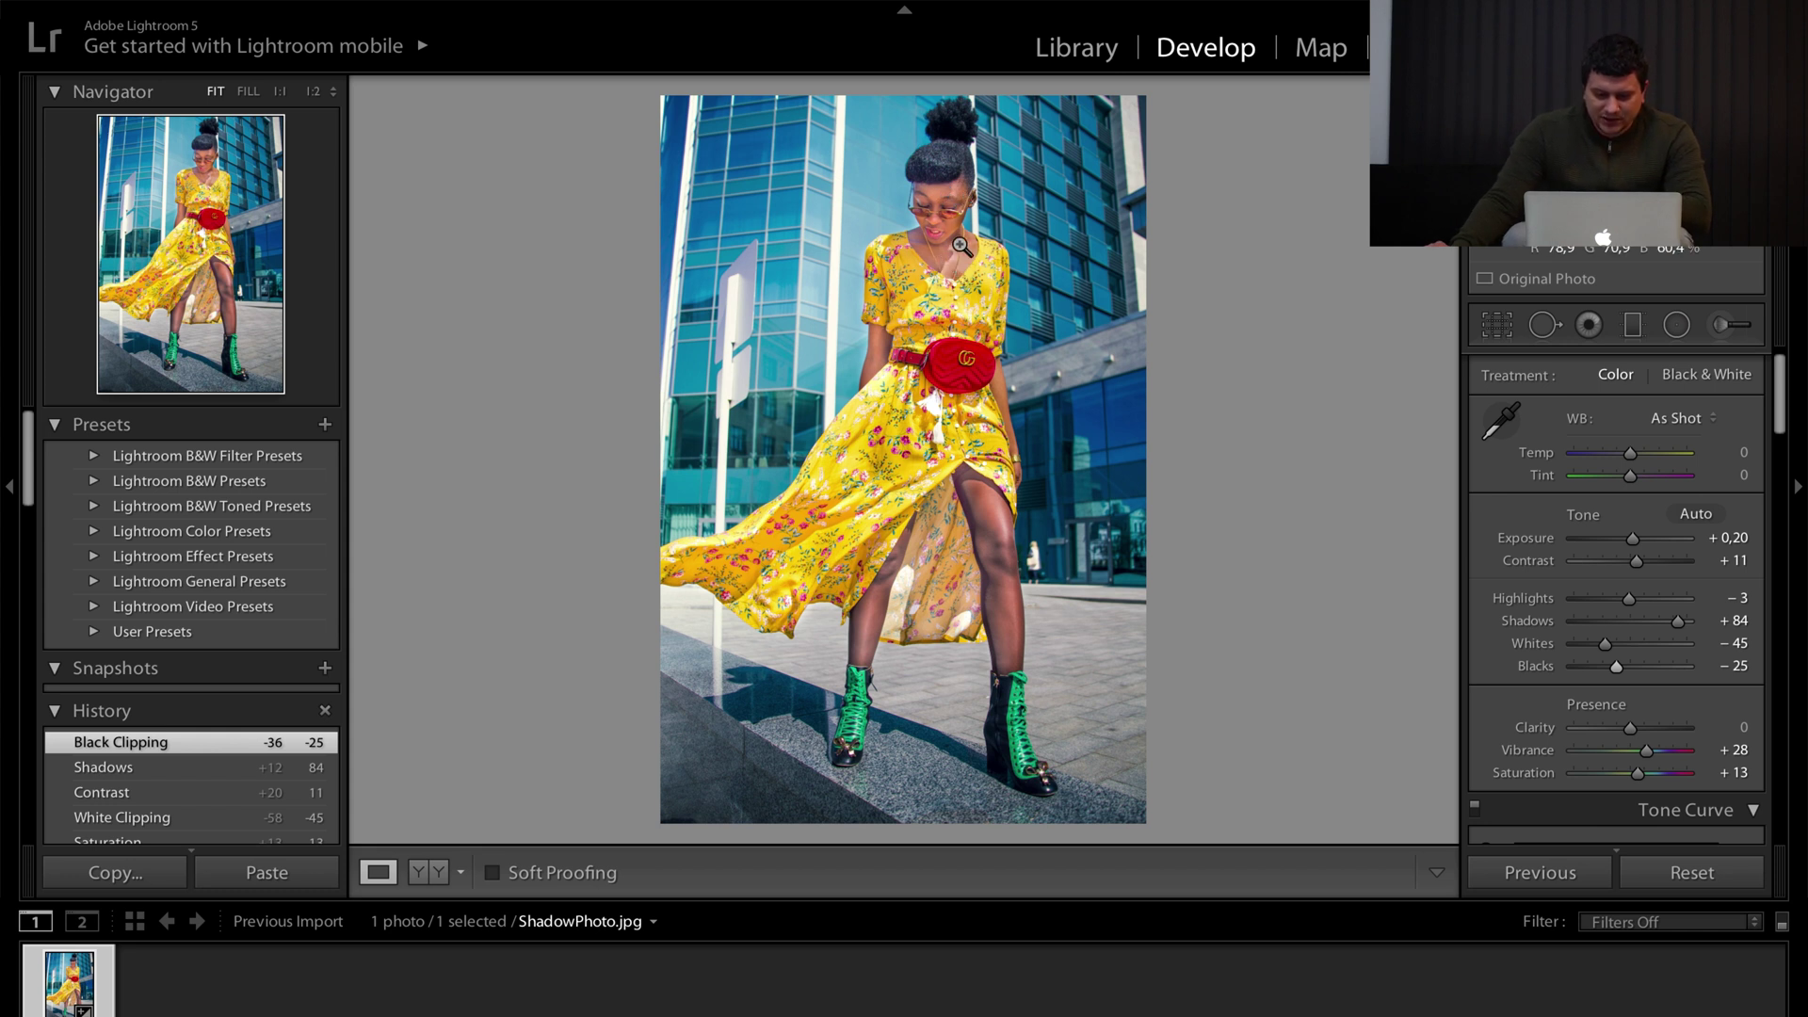
Show ShadowPhoto.jpg in the side-by-side Before/After view to compare original and edited versions
{"action": "left_click", "coordinate": [438, 874]}
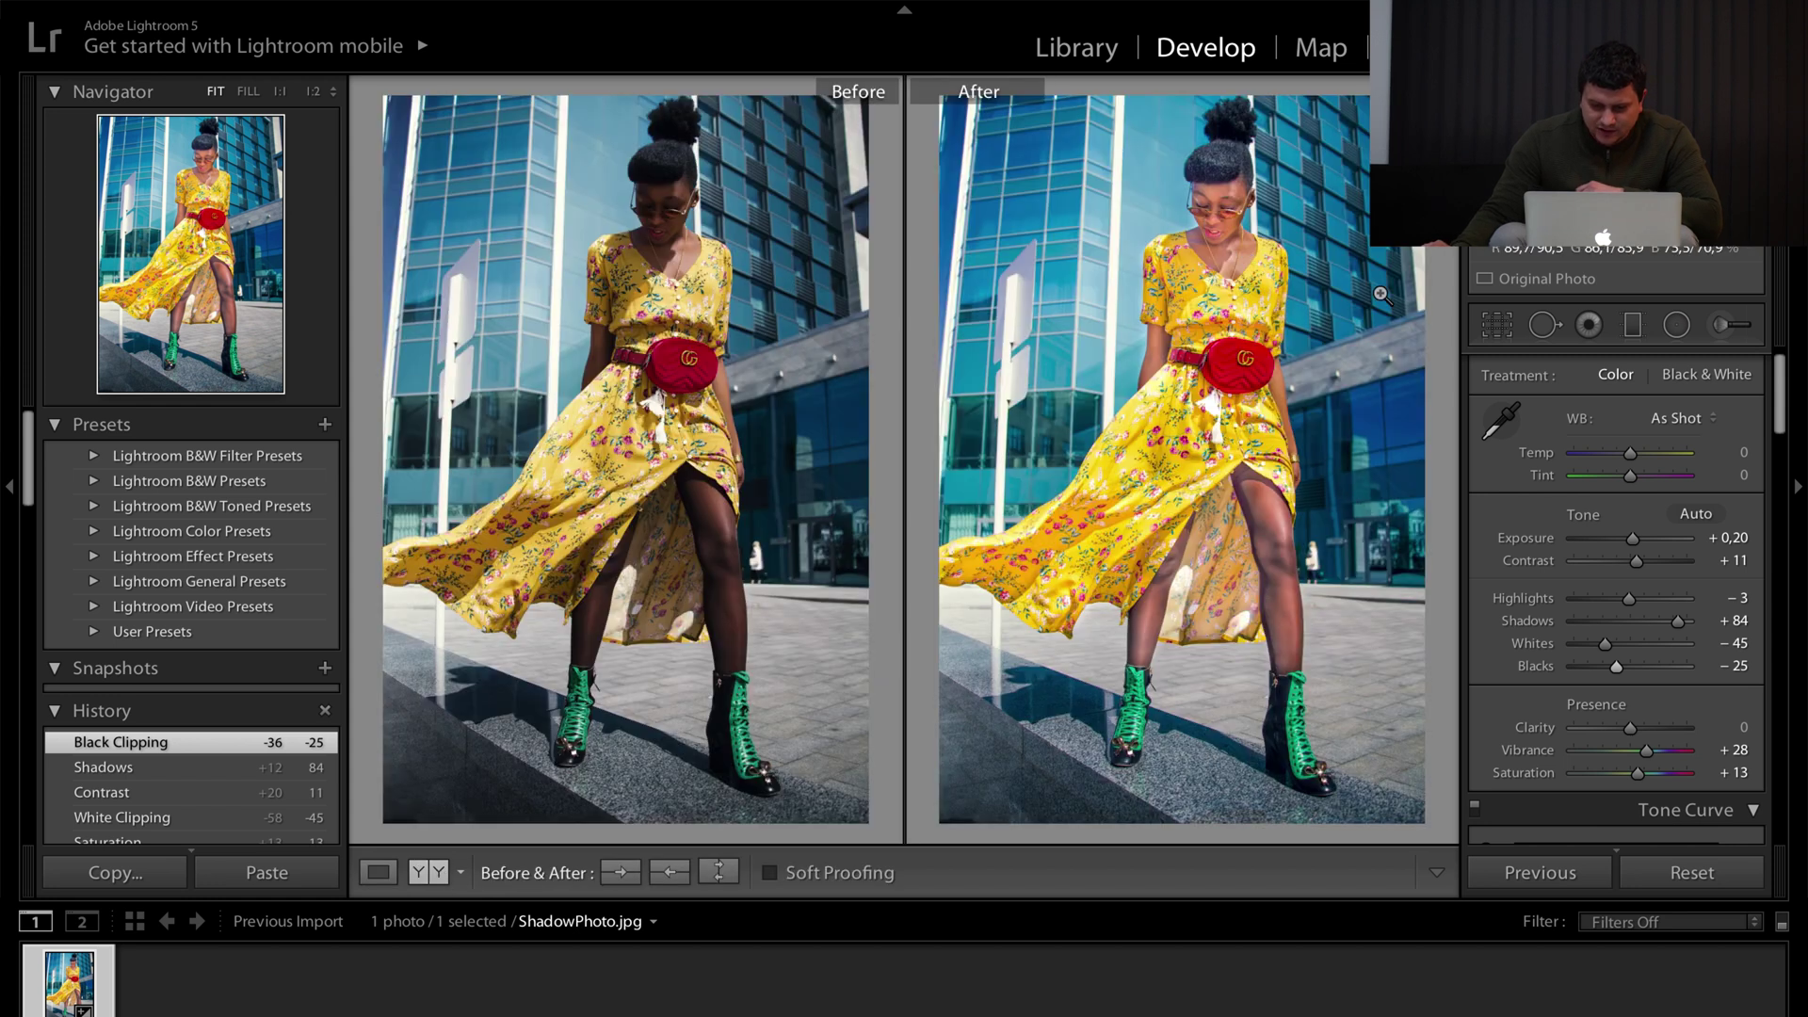